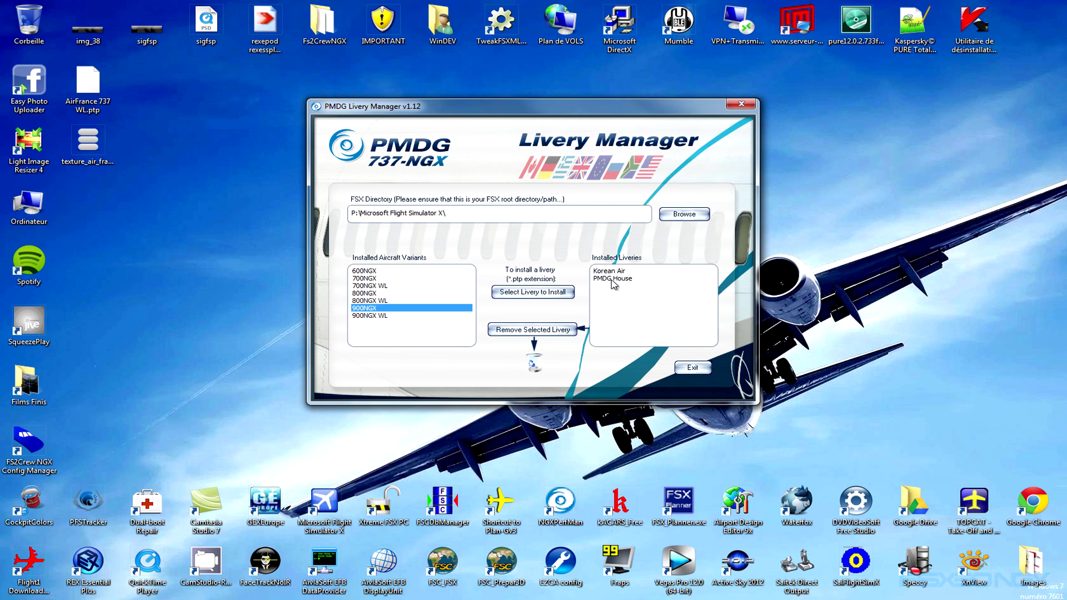
Display the liveries installed for the 900NGX WL variant and check the FSX directory path
click(614, 284)
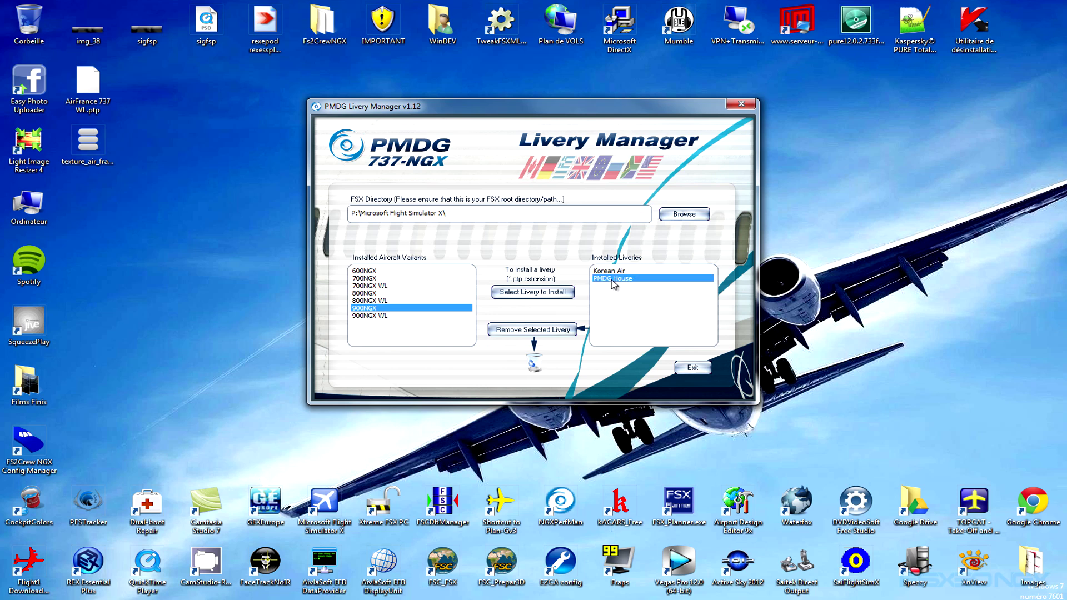
click(398, 316)
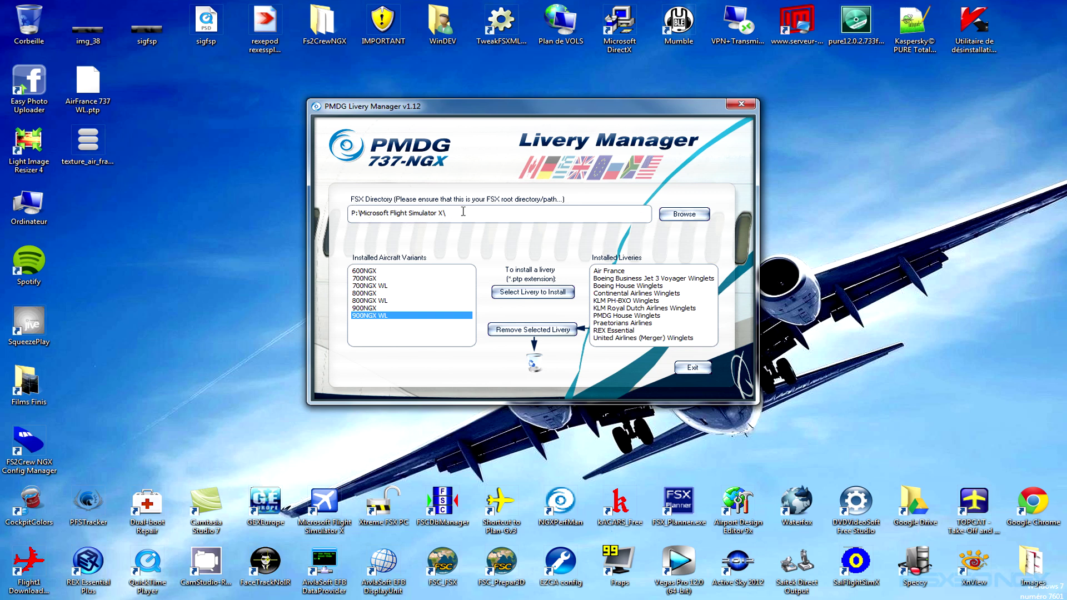
drag(460, 212, 356, 211)
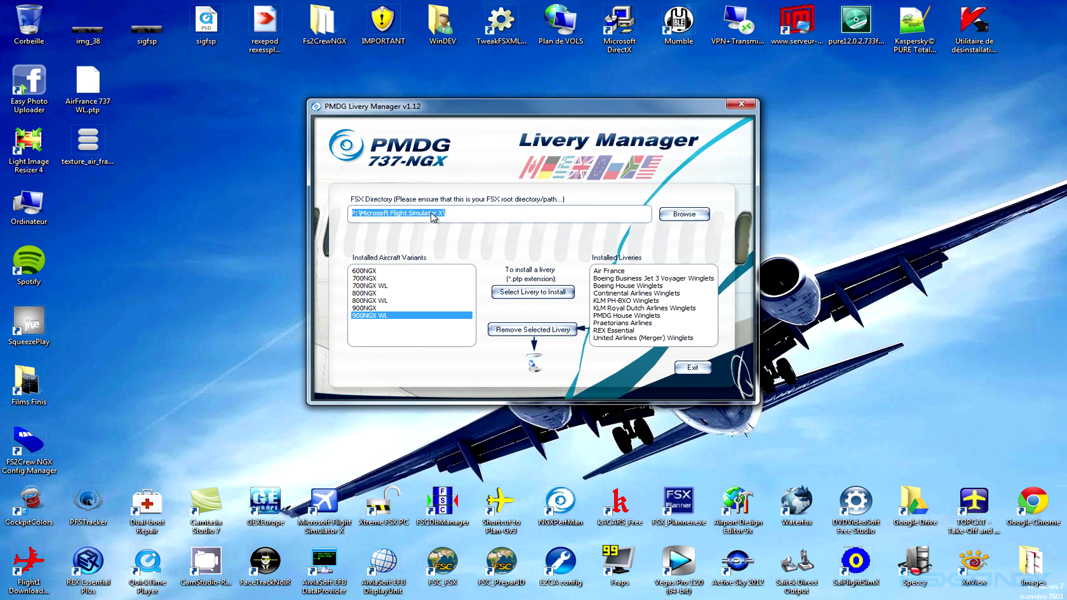
click(454, 212)
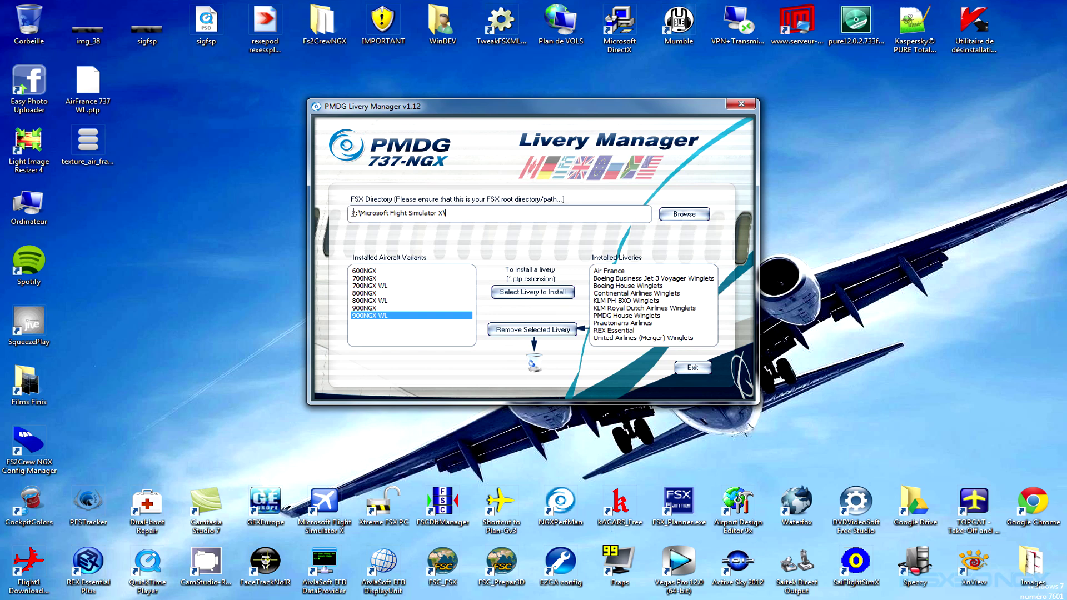
drag(353, 213, 454, 212)
click(409, 213)
Review the installed liveries of every aircraft variant from 600NGX to 900NGX WL, finishing on 900NGX WL
click(377, 272)
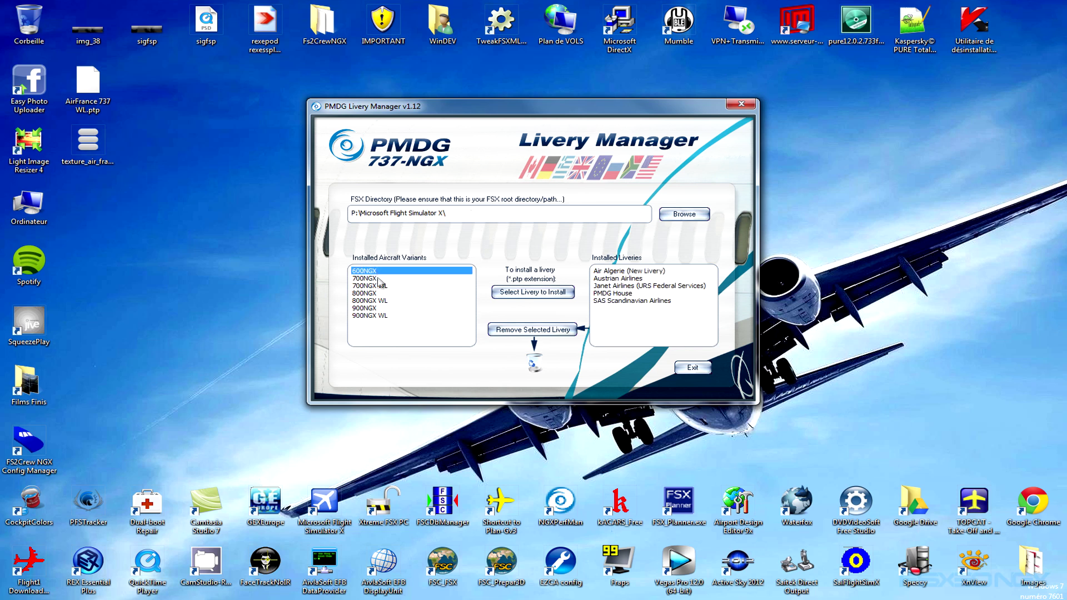
click(380, 279)
click(381, 285)
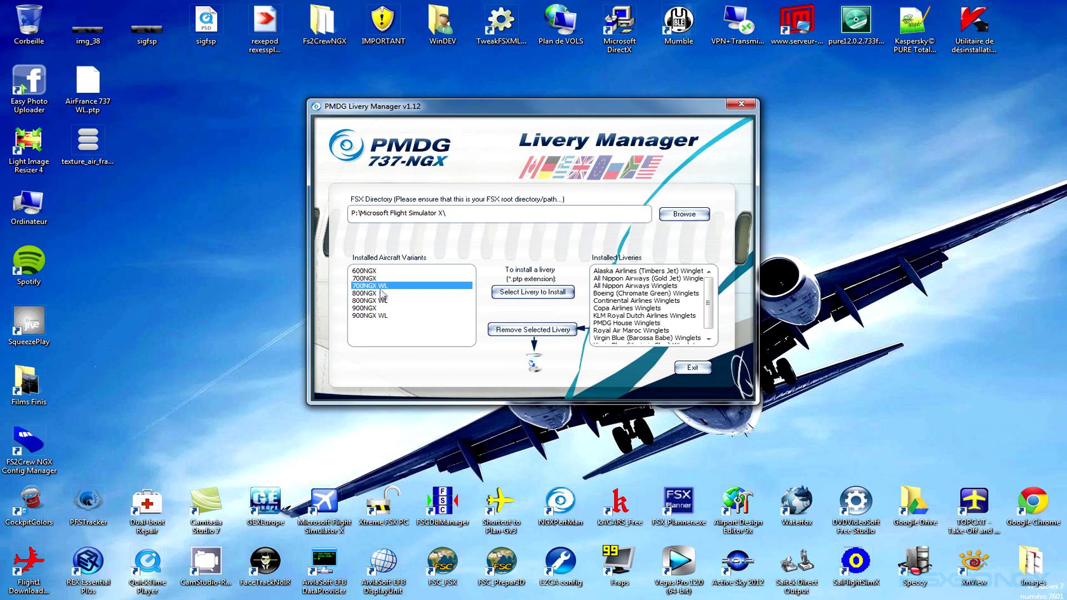
click(380, 292)
click(376, 301)
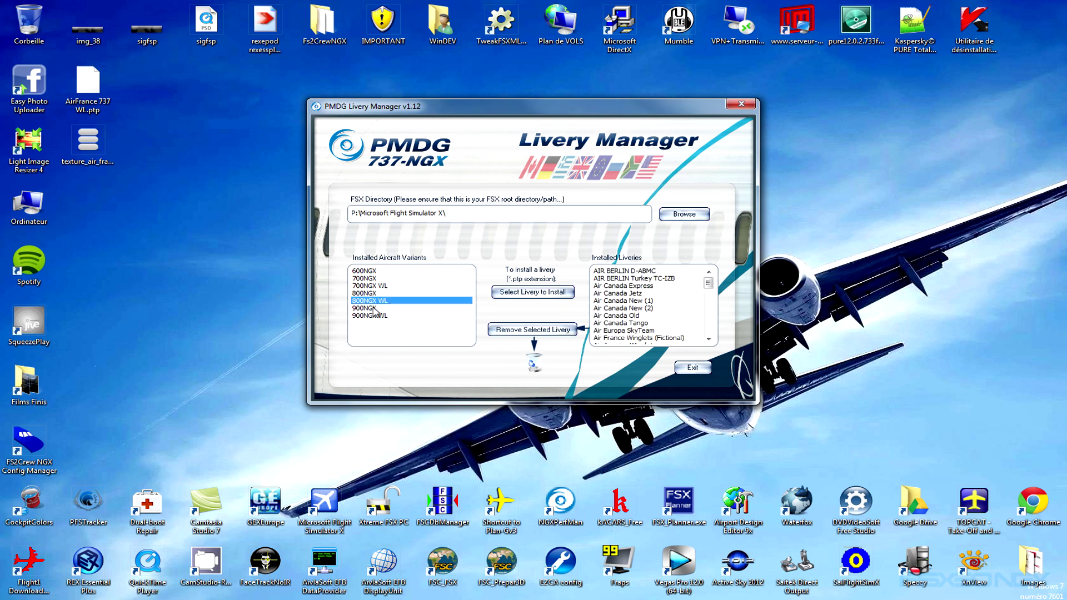
click(373, 309)
click(374, 316)
click(373, 308)
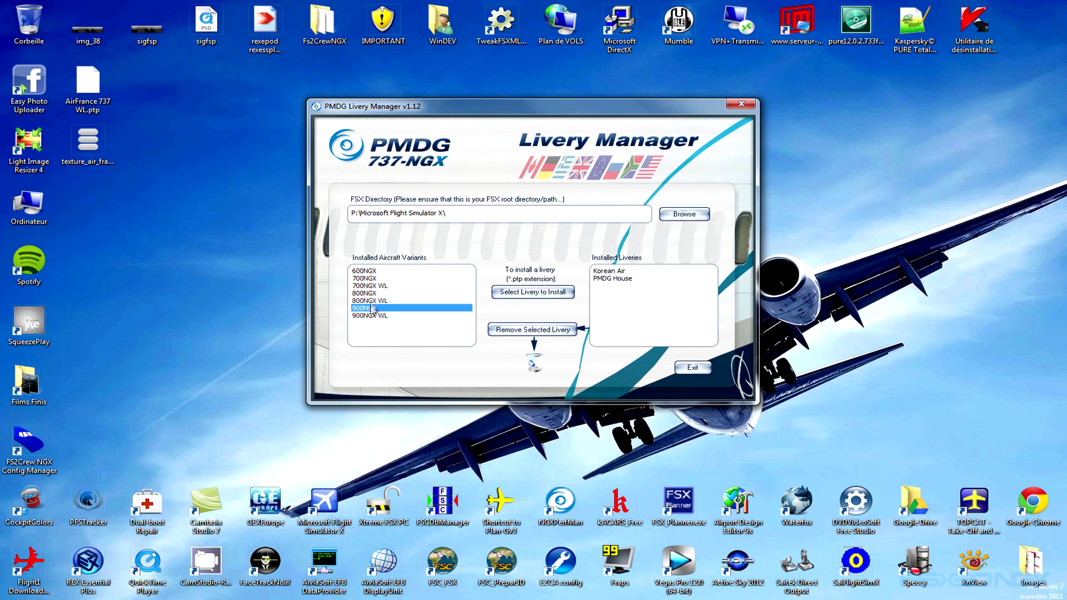
click(371, 301)
click(373, 271)
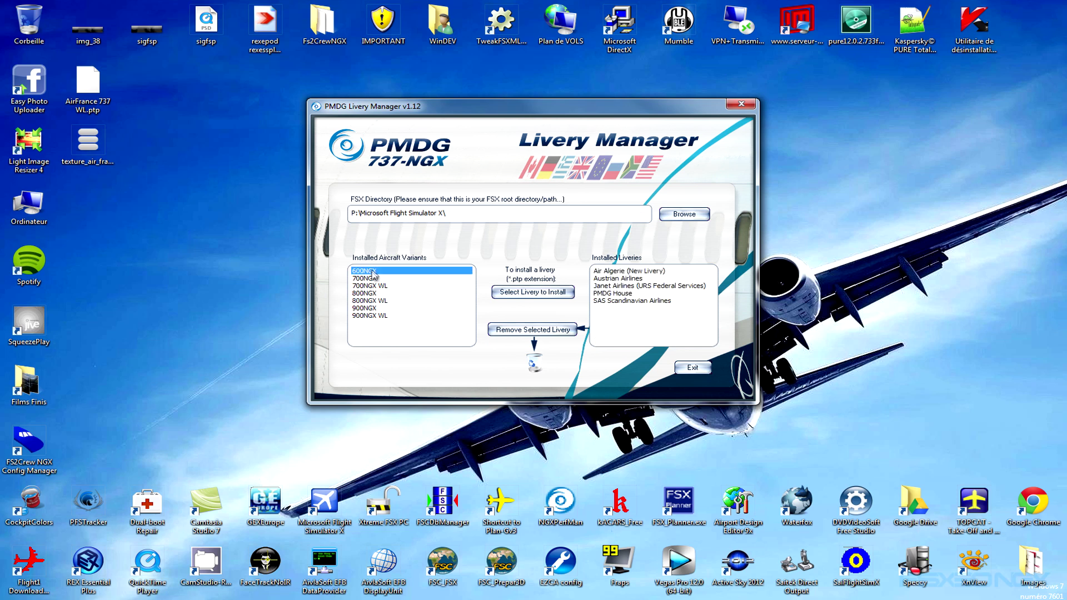
click(371, 278)
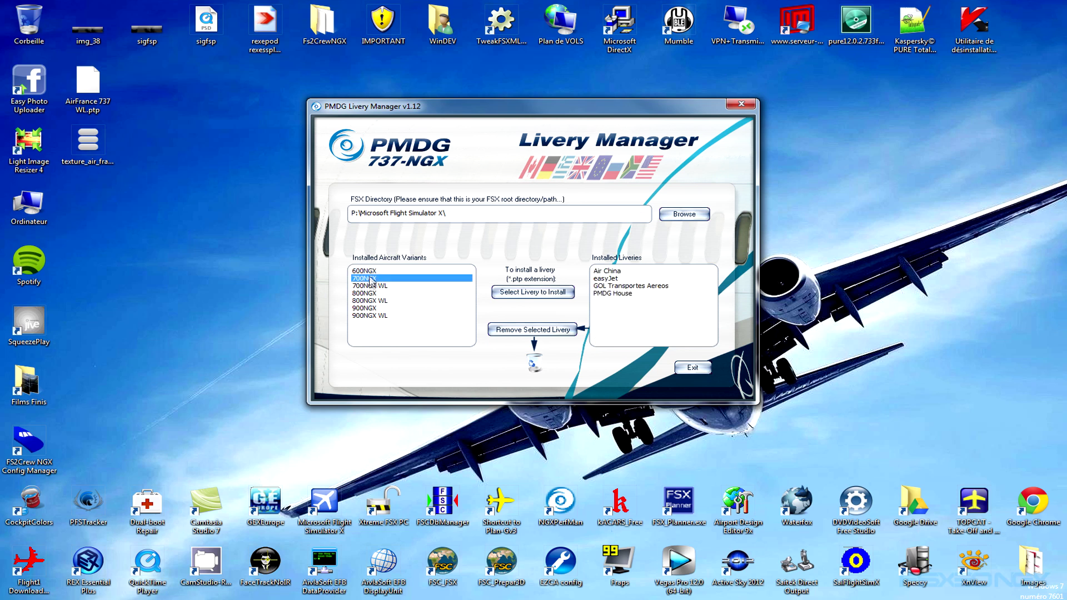
click(369, 286)
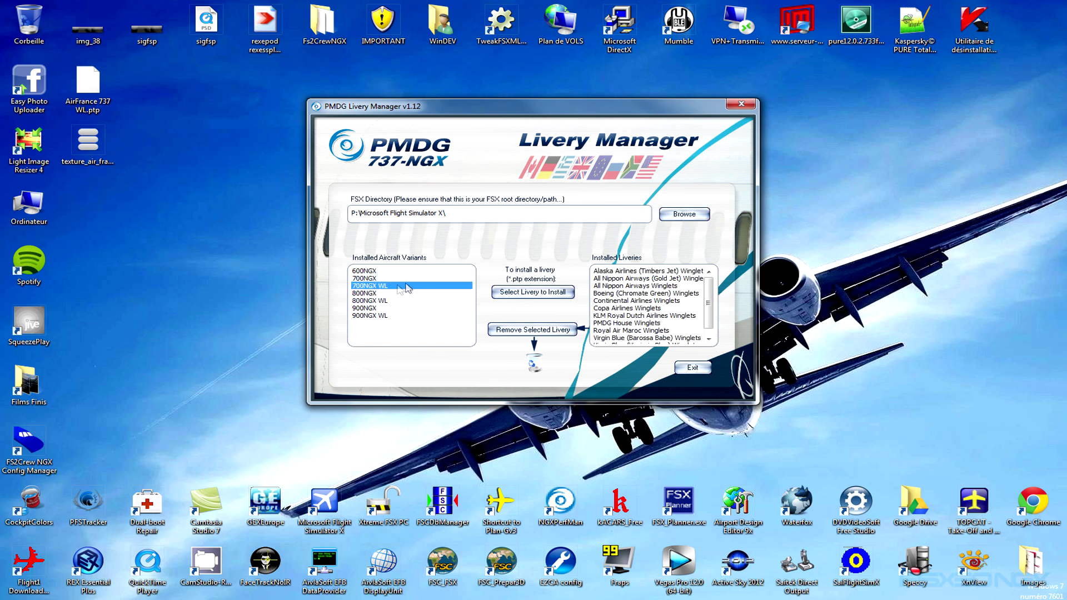
click(371, 293)
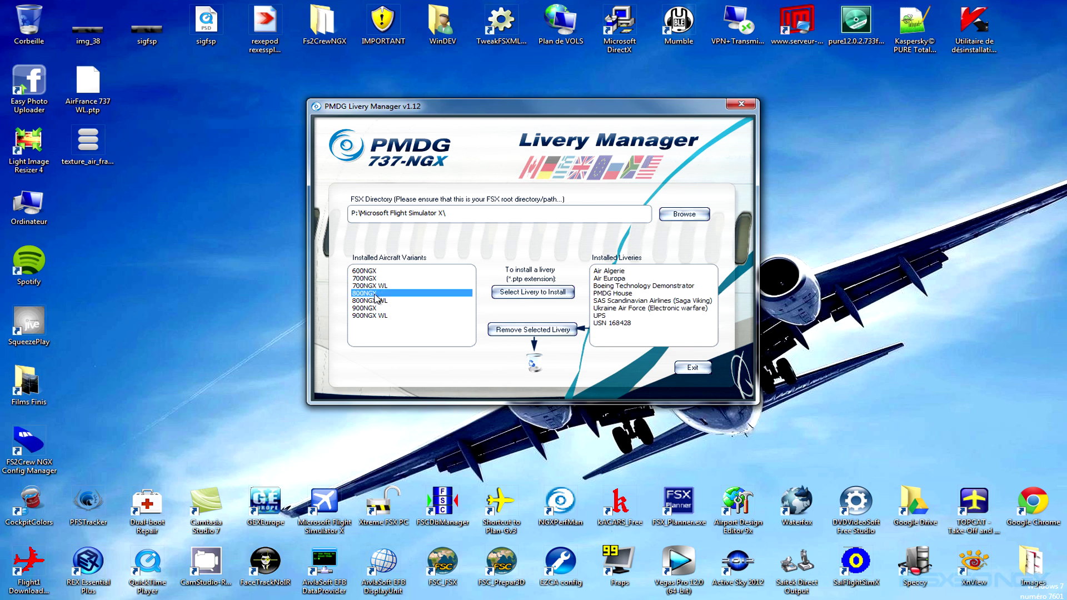
click(379, 301)
click(371, 309)
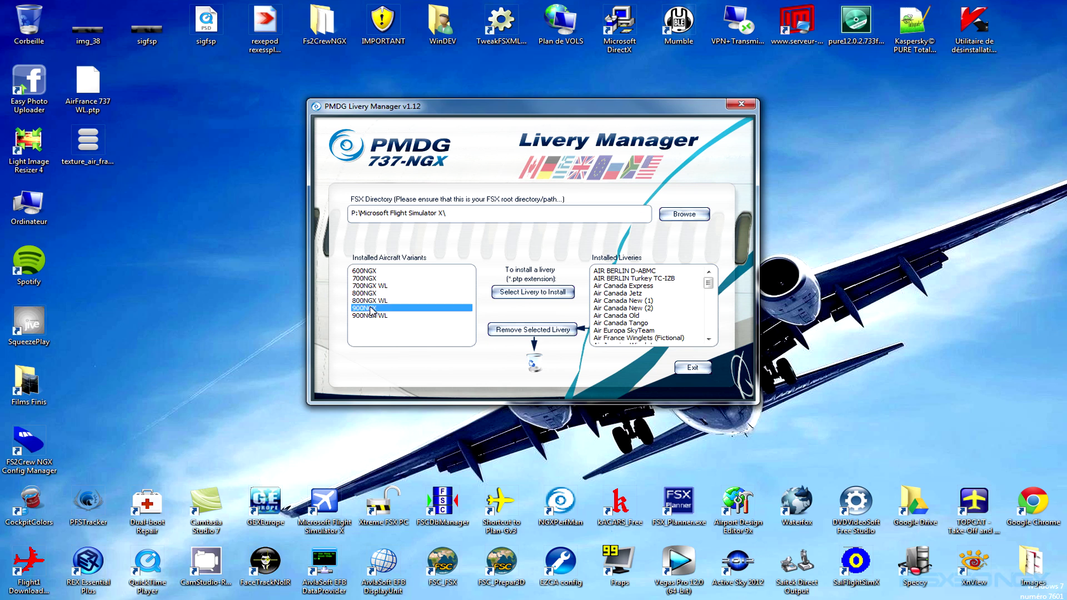
click(372, 315)
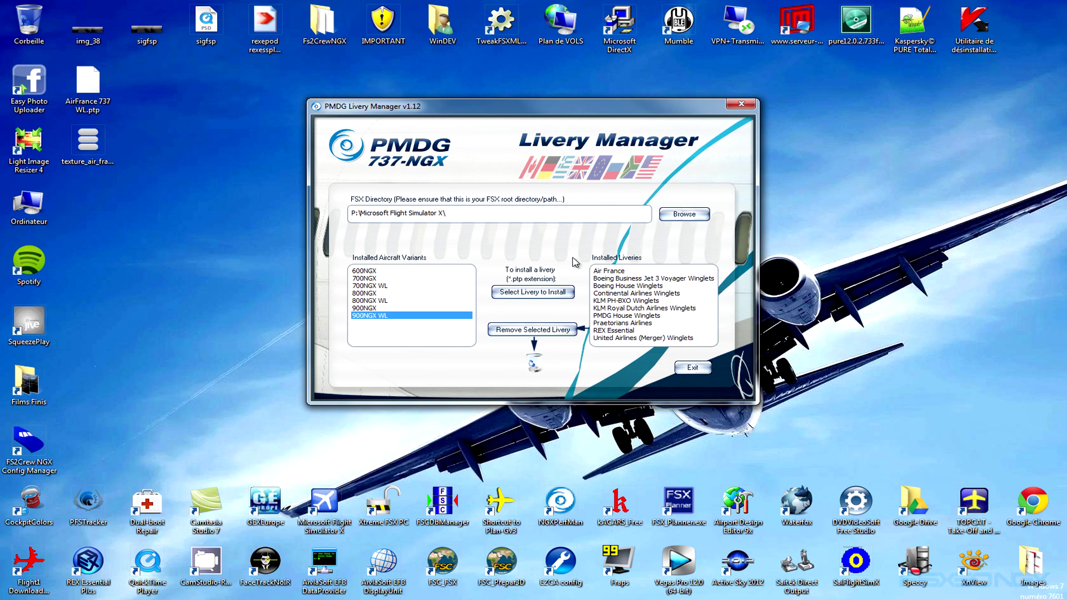
Switch to Chrome and look over PMDG's add-on livery downloads for the FSX 737NGX 800/900
mouse_move(479, 598)
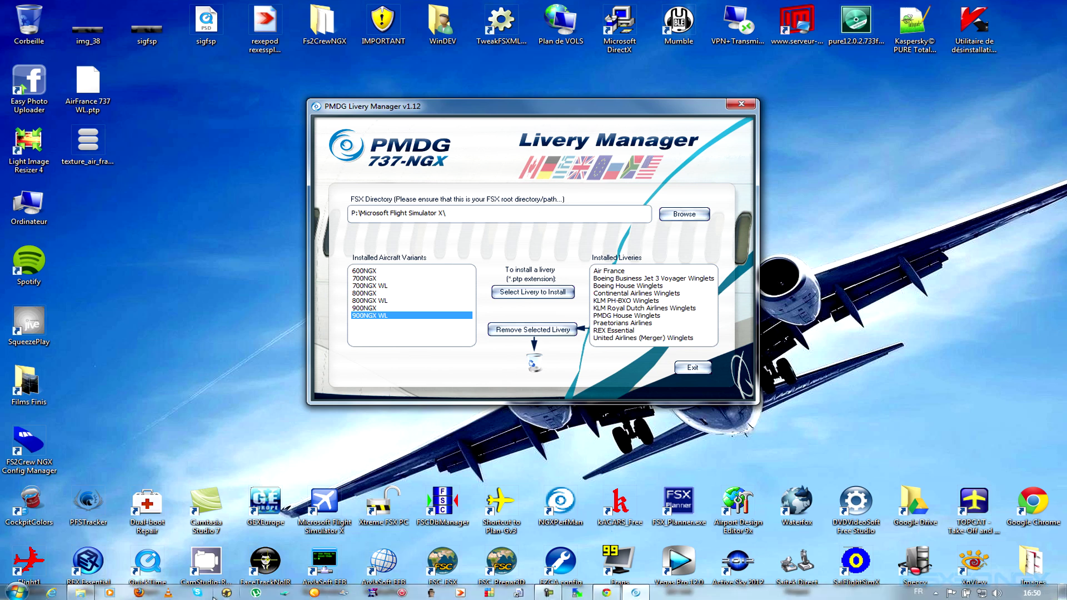
mouse_move(606, 592)
click(575, 556)
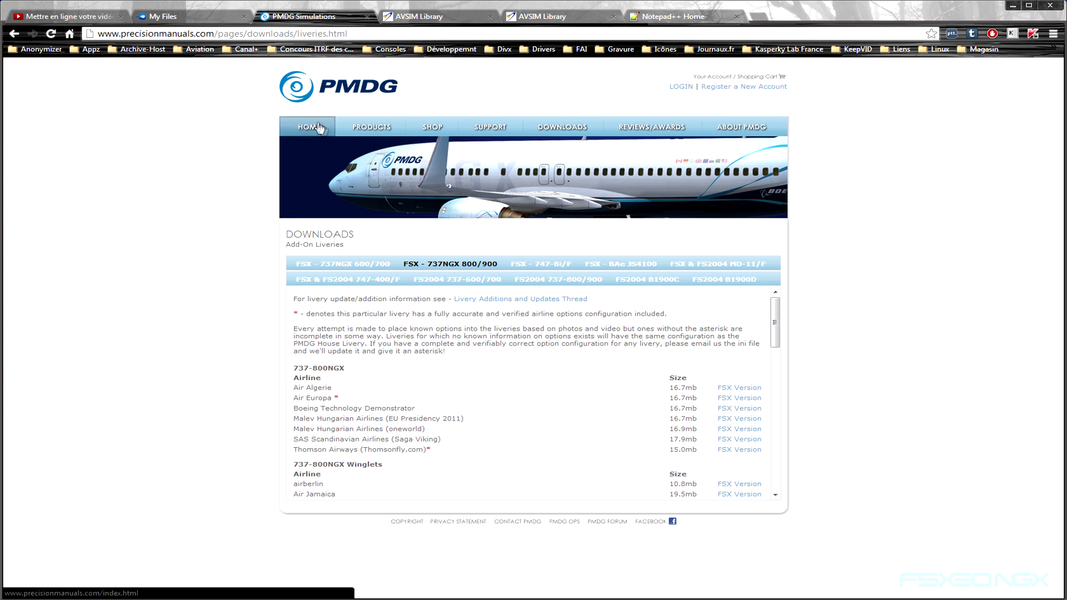
mouse_move(563, 128)
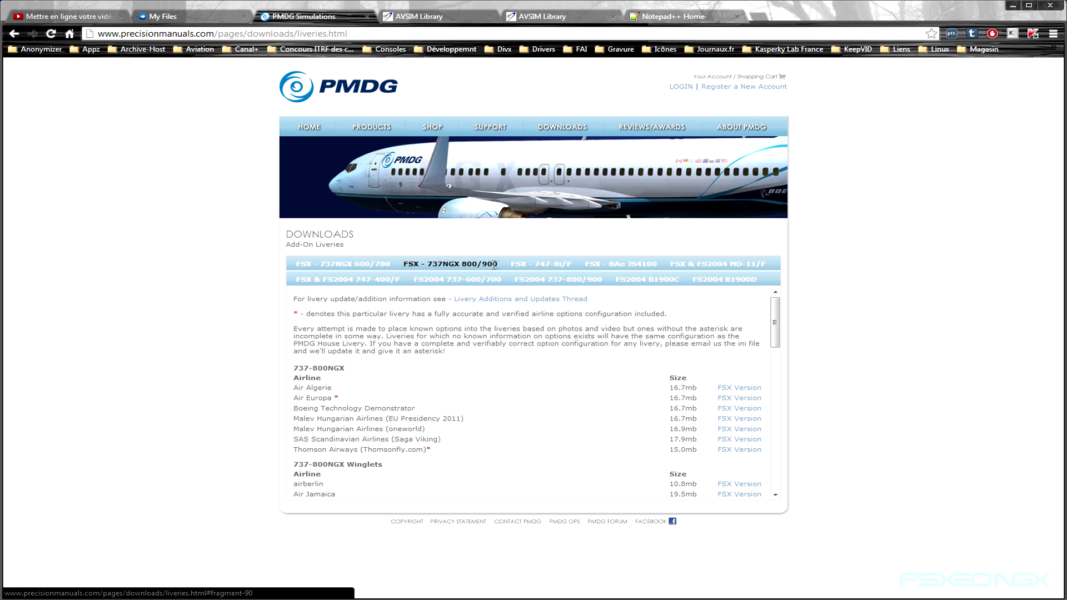
scroll(550, 293, down, 2)
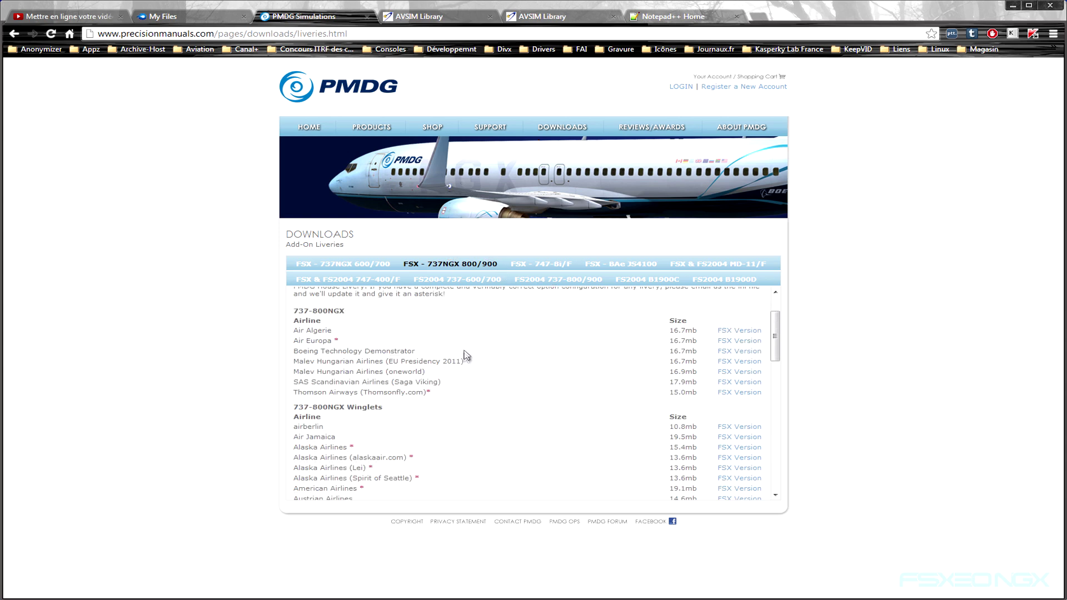
scroll(467, 357, down, 6)
scroll(457, 355, up, 4)
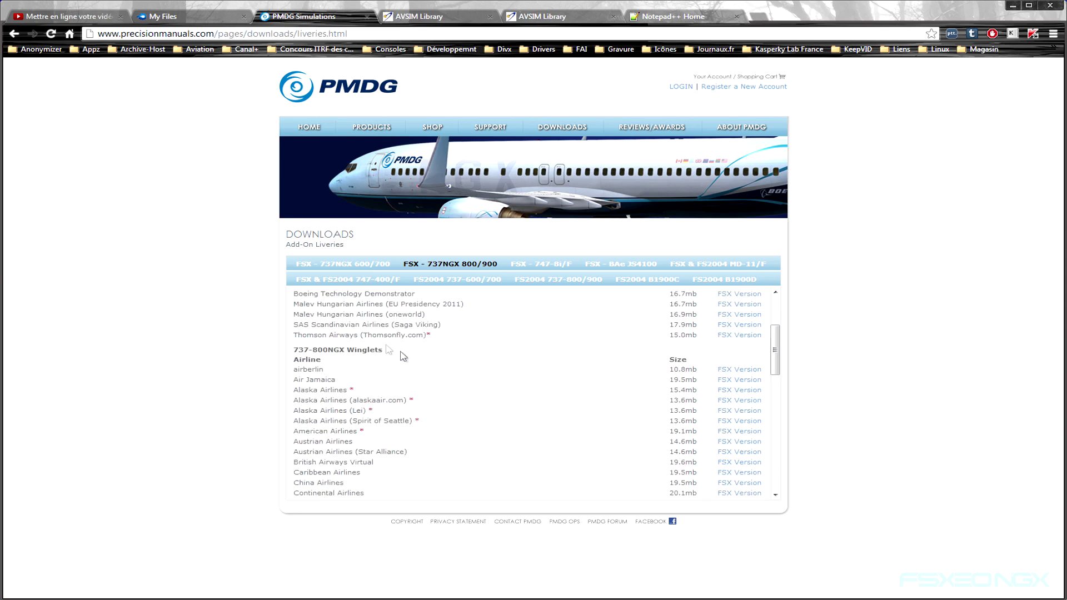
scroll(403, 356, up, 4)
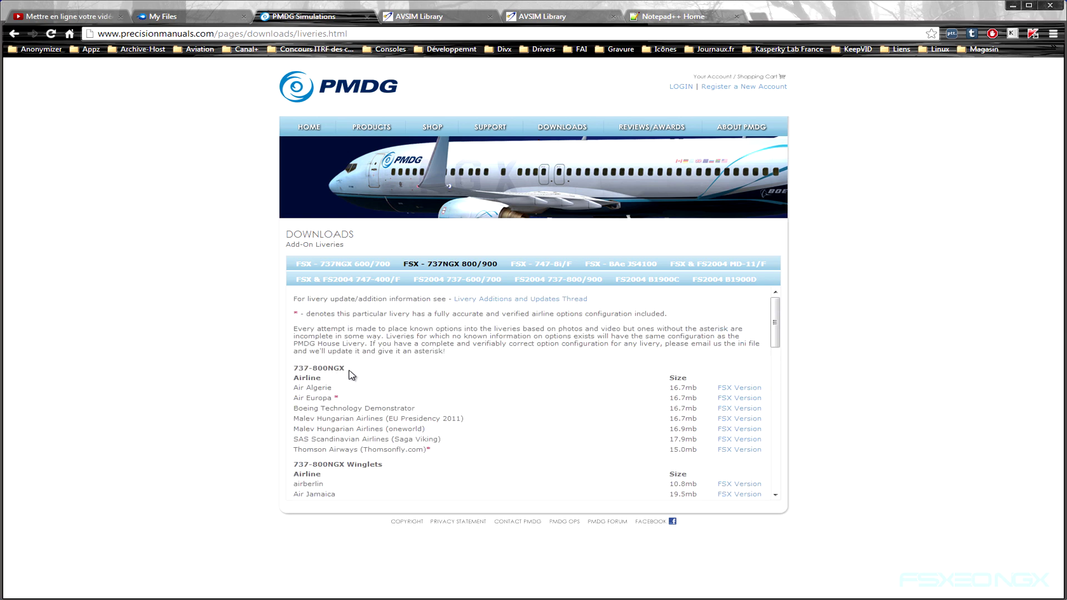
Compare the 737-800NGX section with the 737-800NGX Winglets section of the livery download list
drag(346, 368, 300, 368)
scroll(364, 371, down, 1)
drag(383, 408, 323, 406)
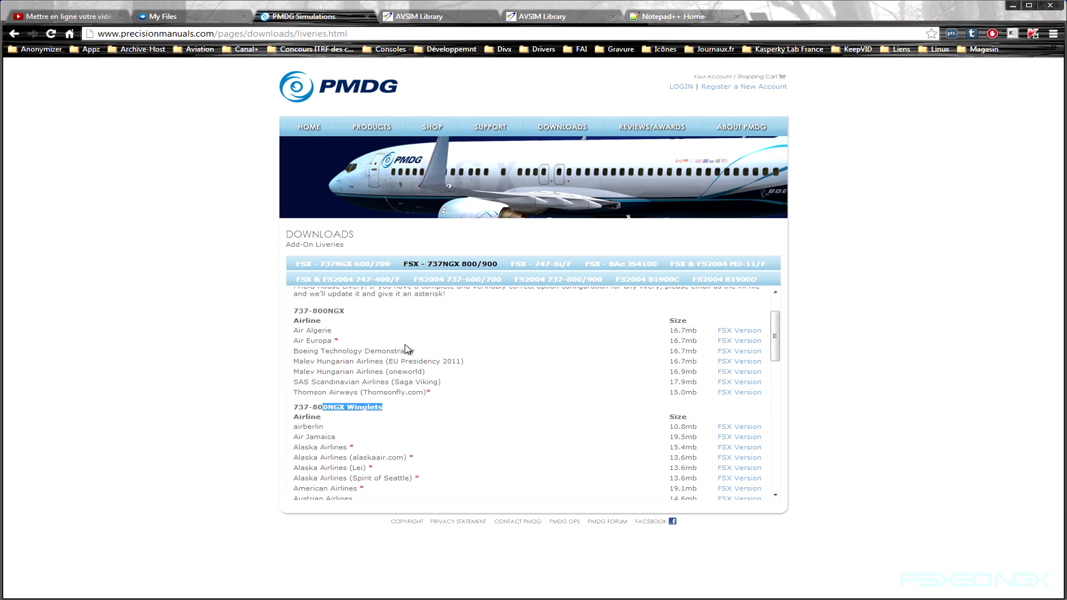
scroll(408, 342, down, 2)
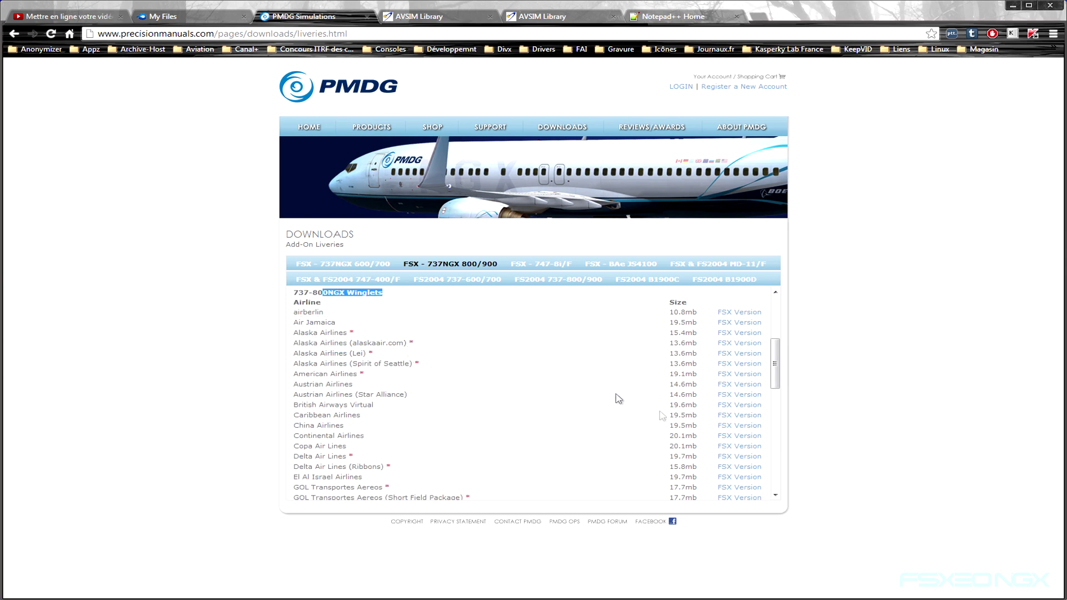
scroll(519, 409, down, 2)
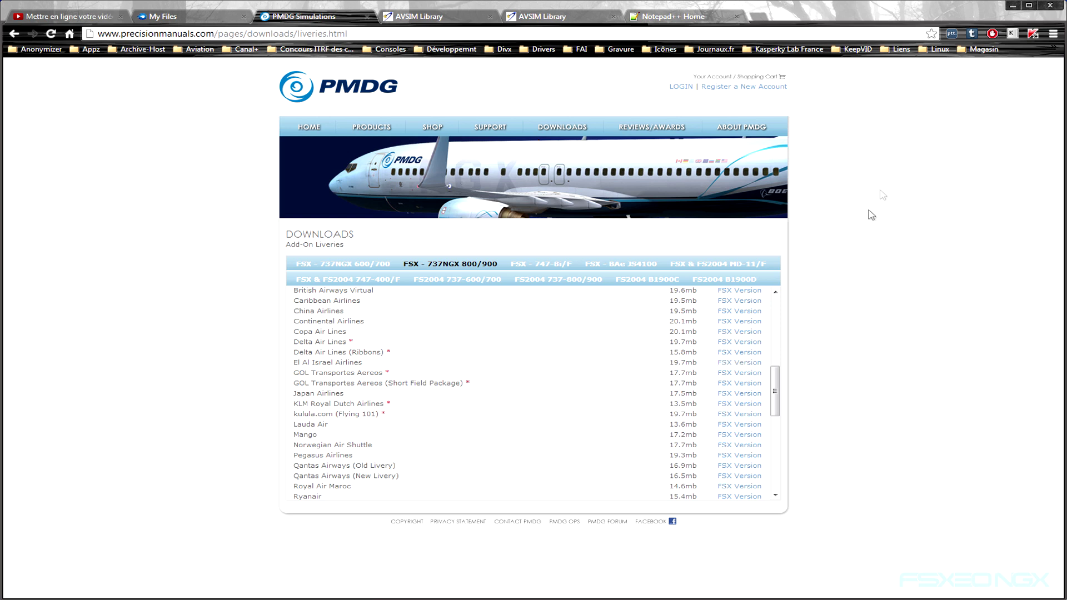
Switch back to the PMDG Livery Manager and remove the Air France livery from the 900NGX WL variant
click(1012, 6)
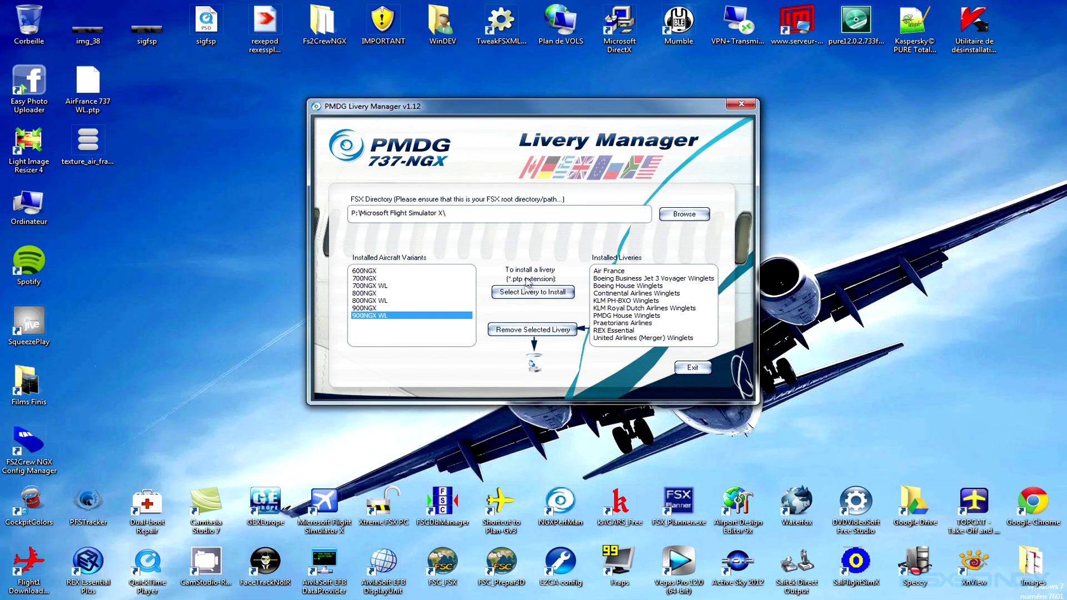
click(610, 272)
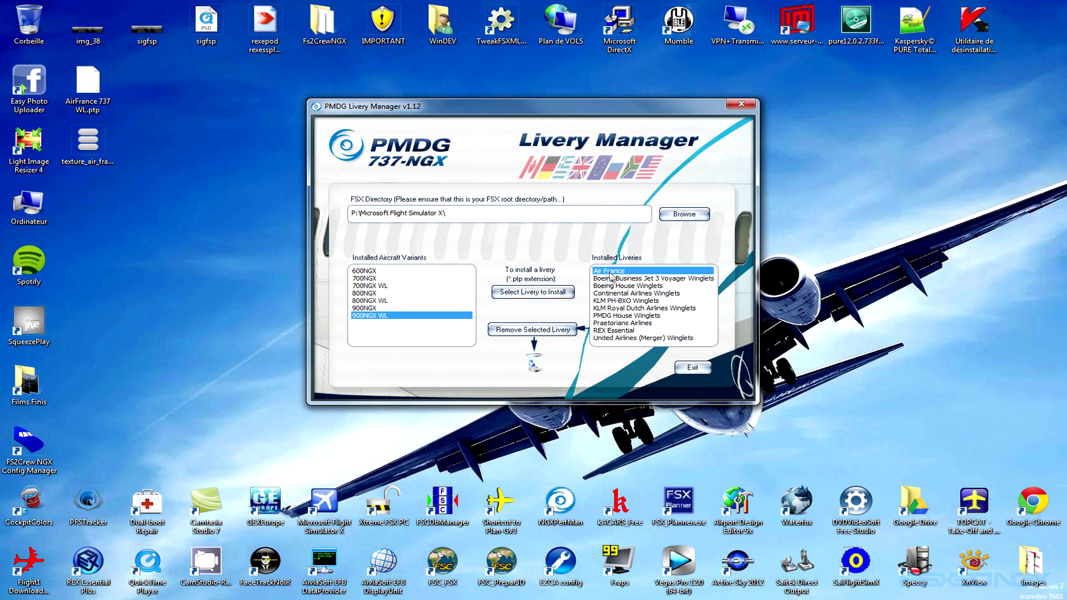
click(558, 329)
click(541, 343)
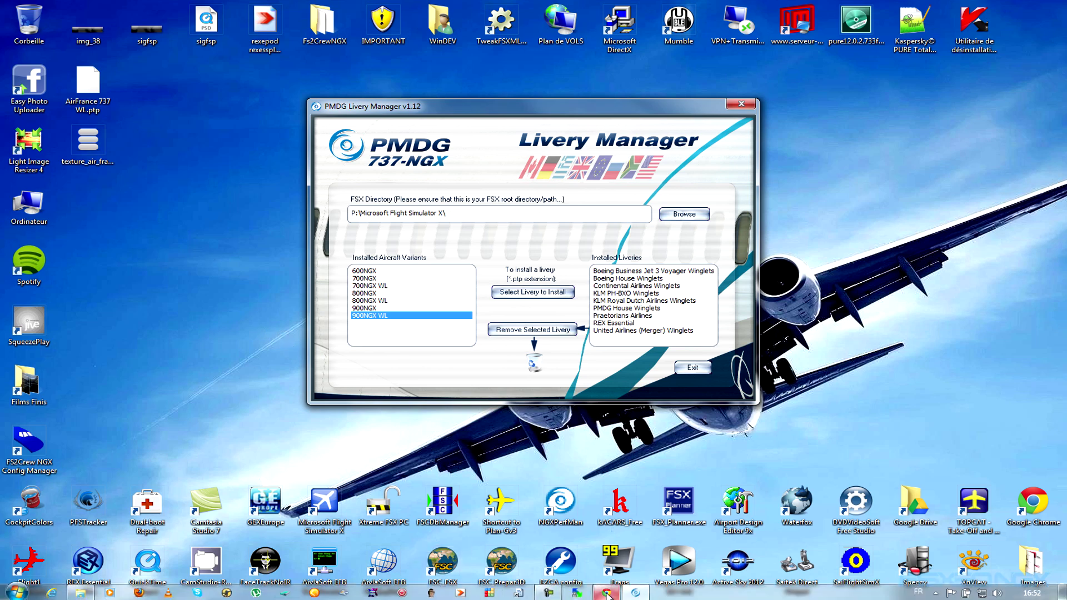
Switch to Chrome's AVSIM Library search results and examine the Air France 737 repaints by simulator category and aircraft variant
click(606, 592)
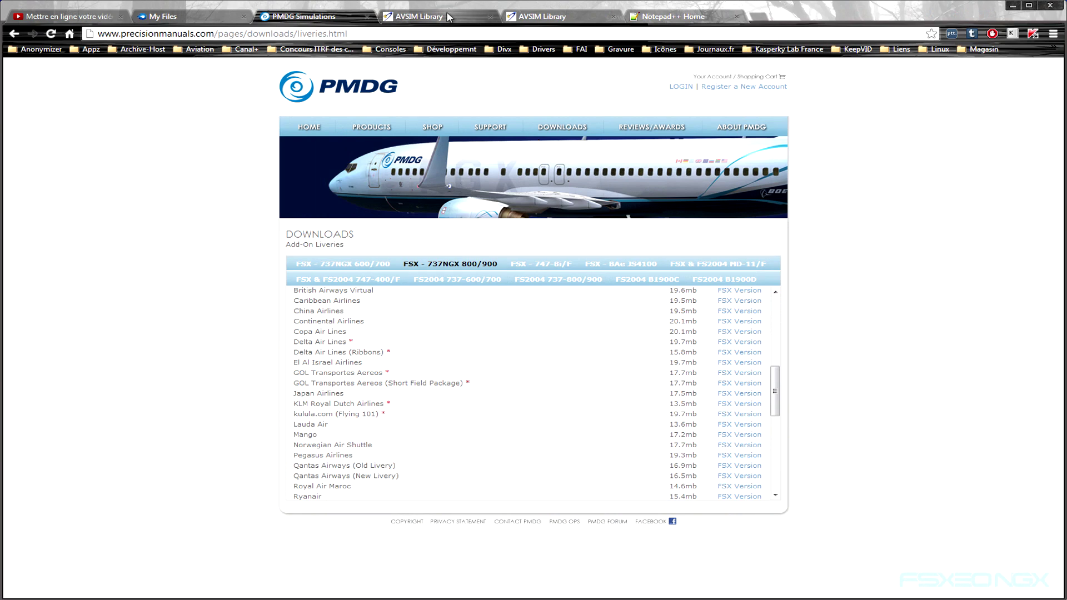
click(448, 18)
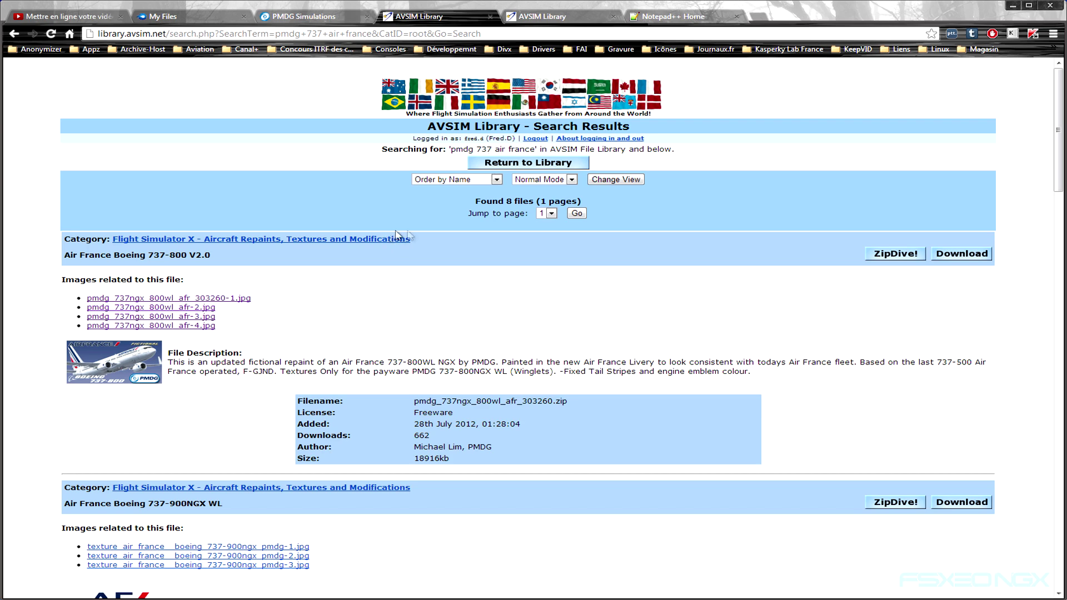
scroll(411, 237, down, 1)
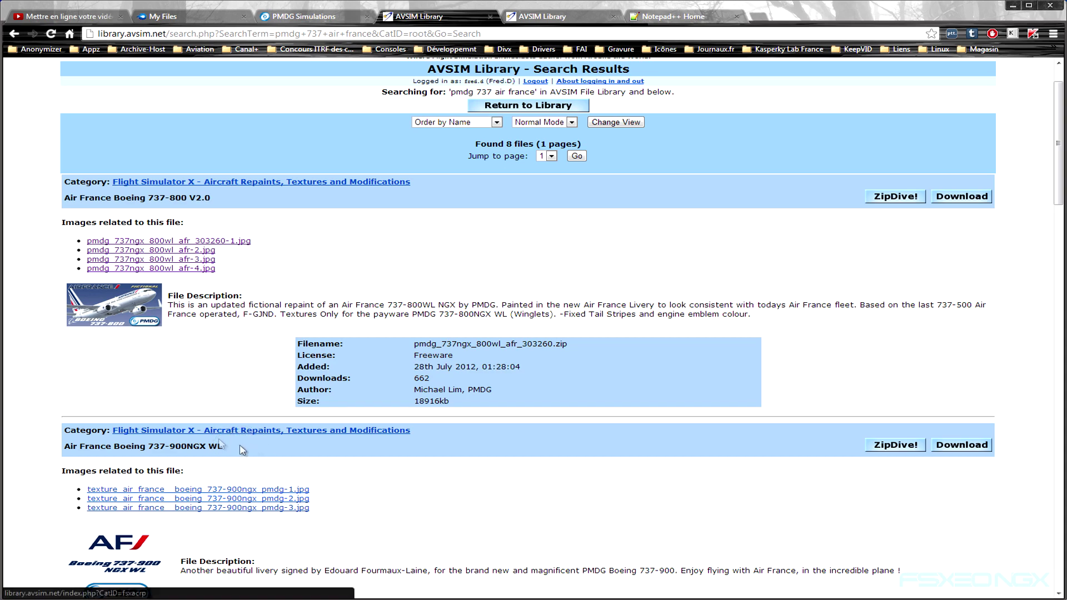
scroll(219, 429, down, 2)
scroll(233, 426, down, 2)
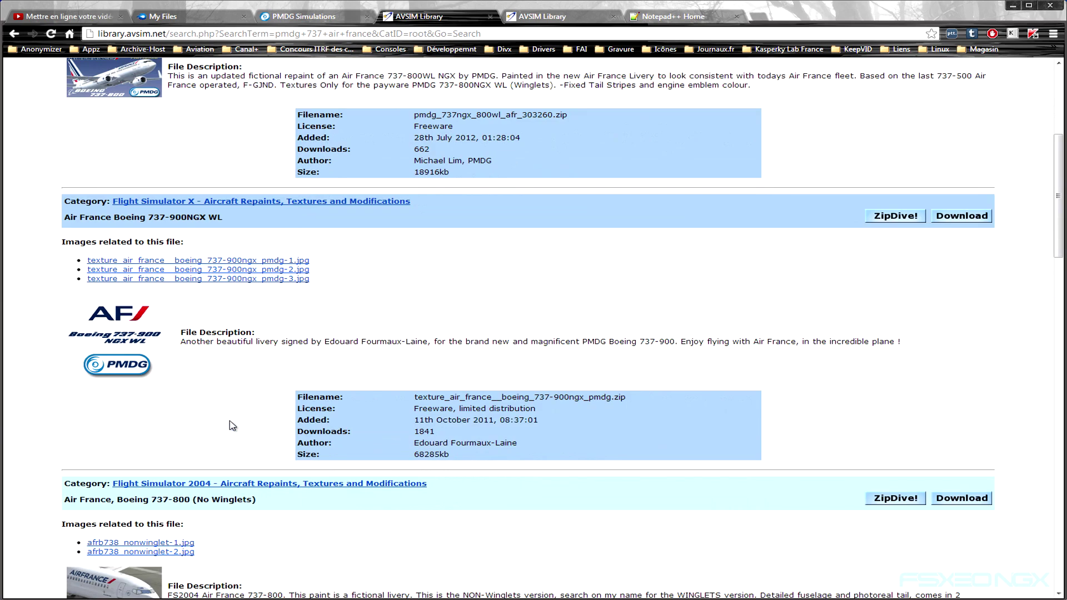
scroll(233, 409, down, 1)
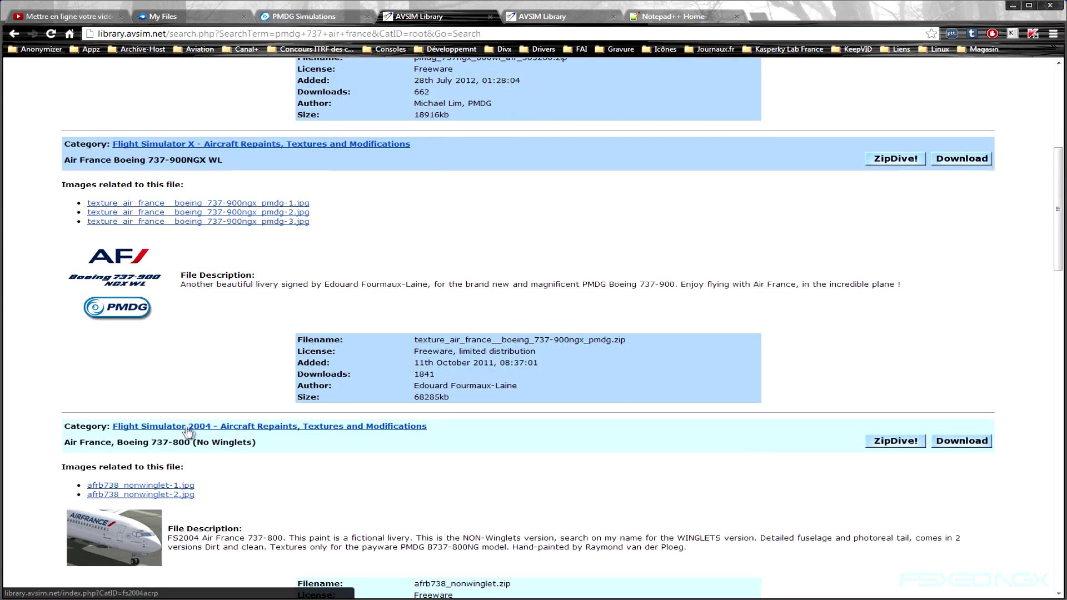
scroll(252, 288, up, 3)
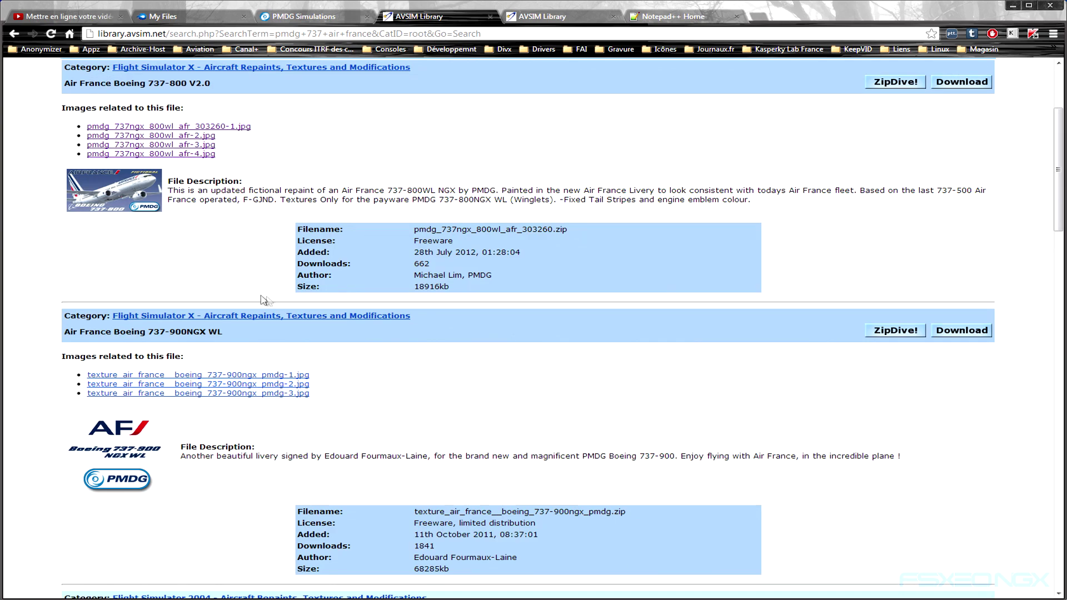
scroll(310, 284, up, 1)
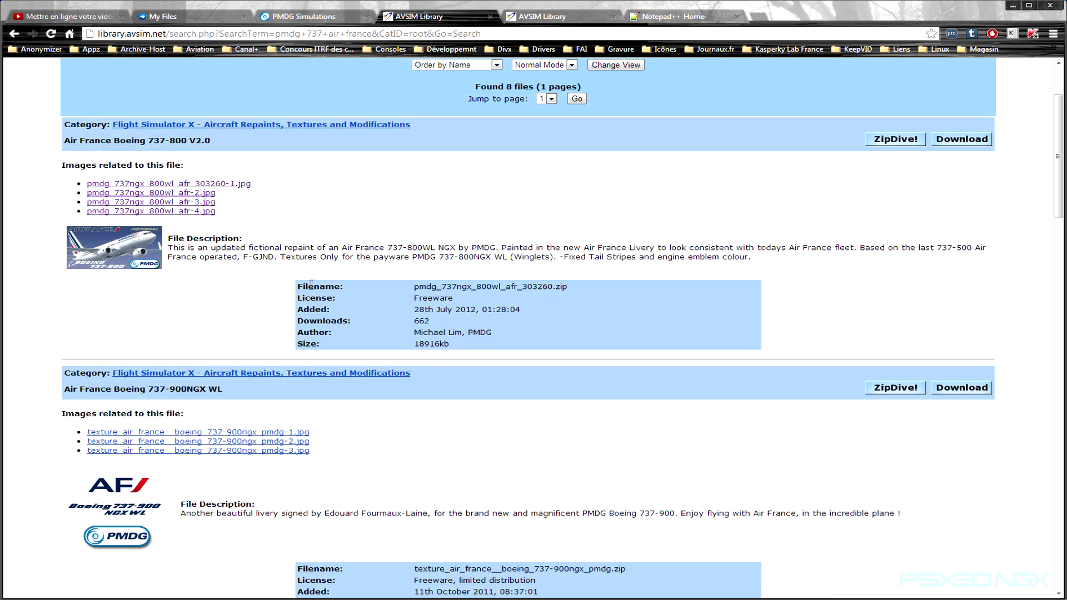
scroll(381, 239, down, 2)
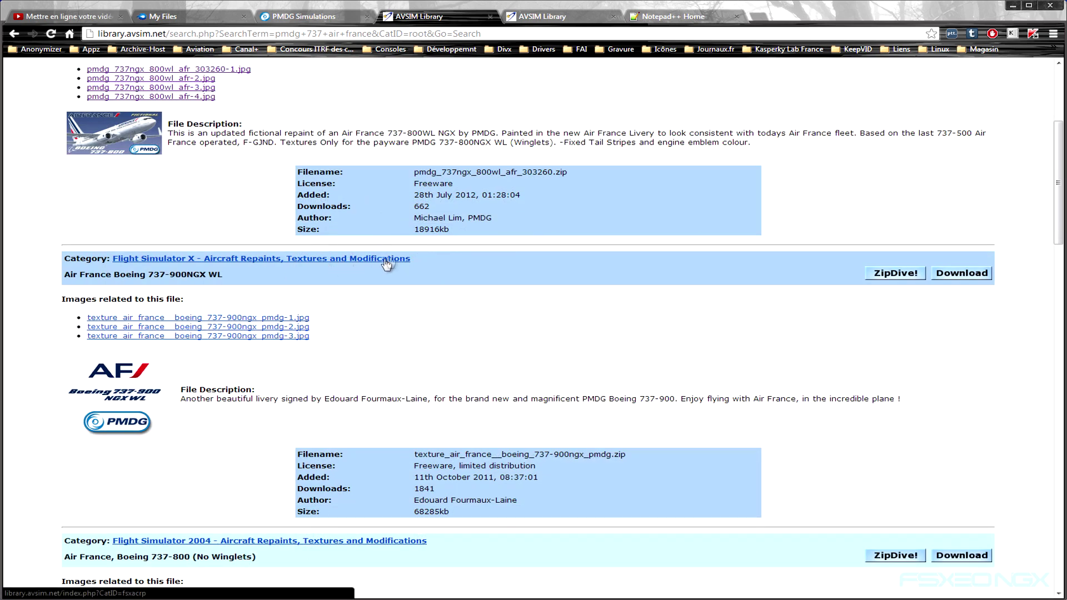
scroll(456, 228, up, 1)
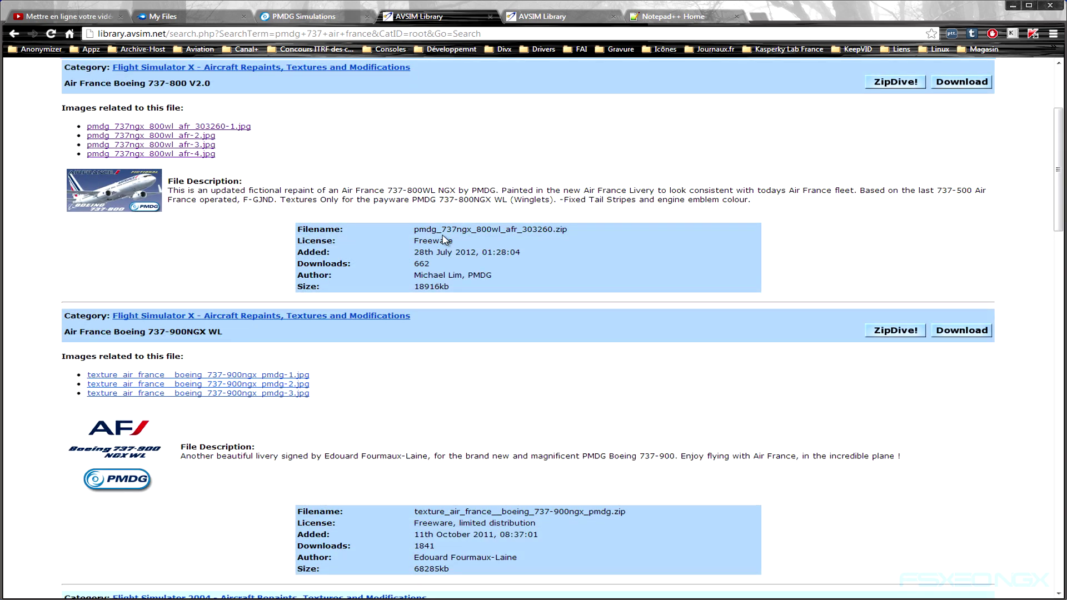
Open the French instructions inside the Air France Boeing 737-900NGX WL archive and copy the [fltsim.XX] configuration block through visual_damage=0
click(914, 332)
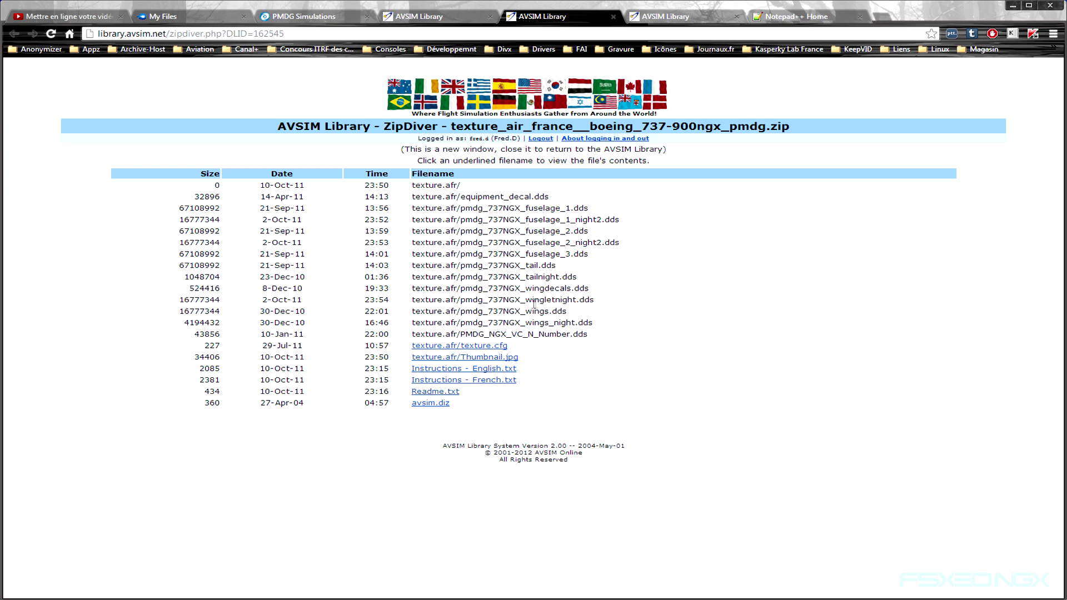
click(486, 384)
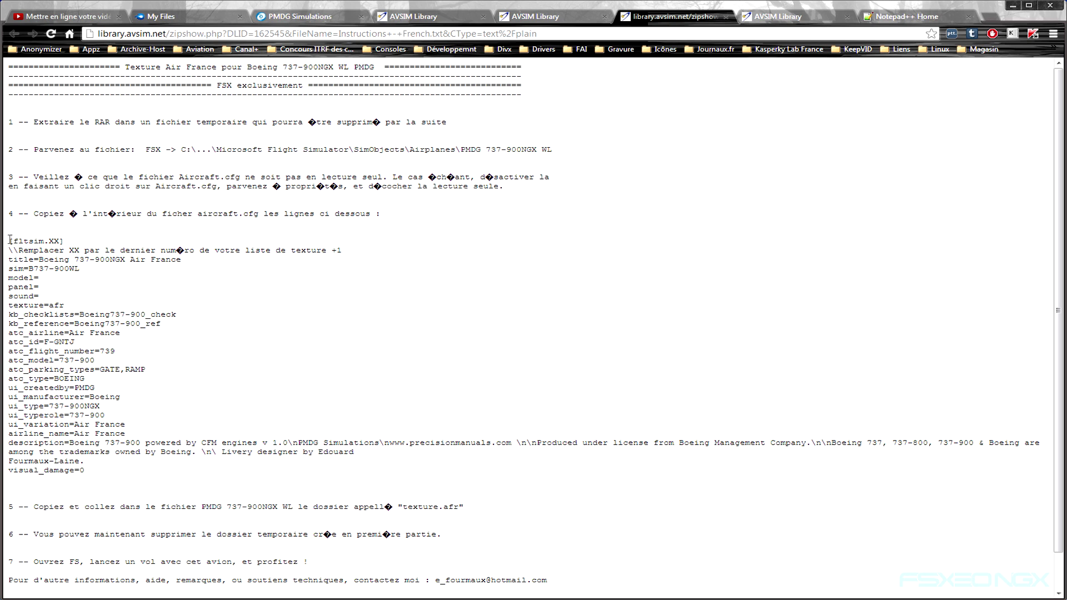
drag(10, 240, 43, 280)
drag(8, 241, 92, 471)
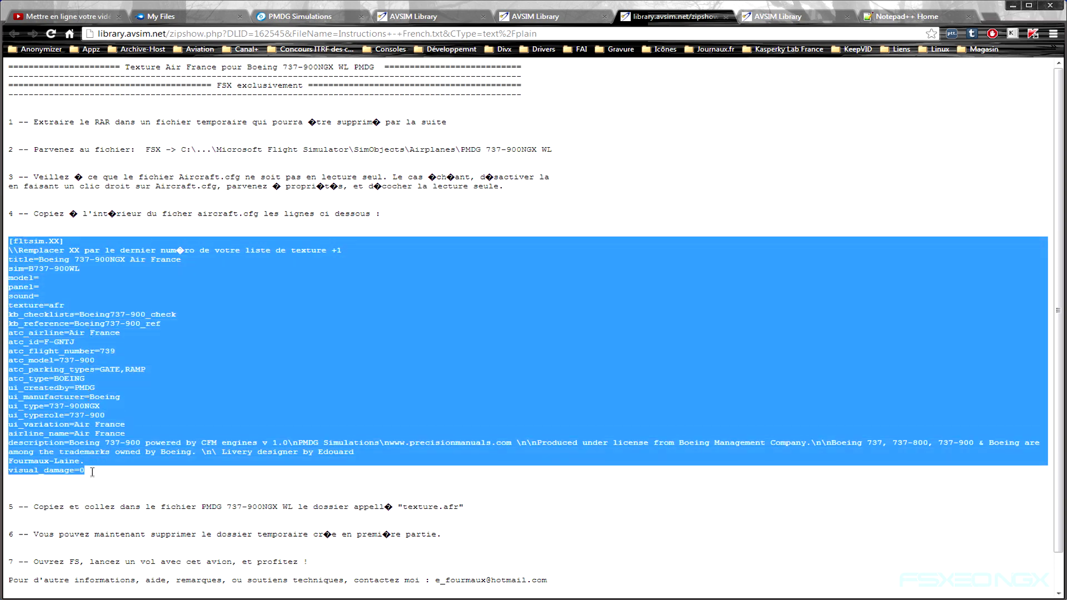
right_click(48, 282)
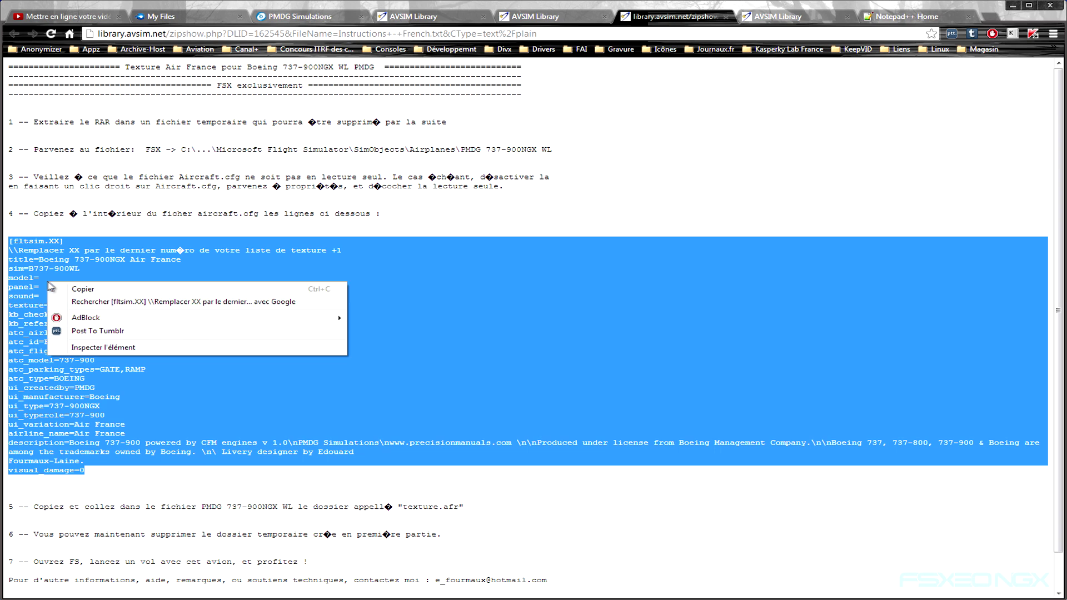
click(77, 289)
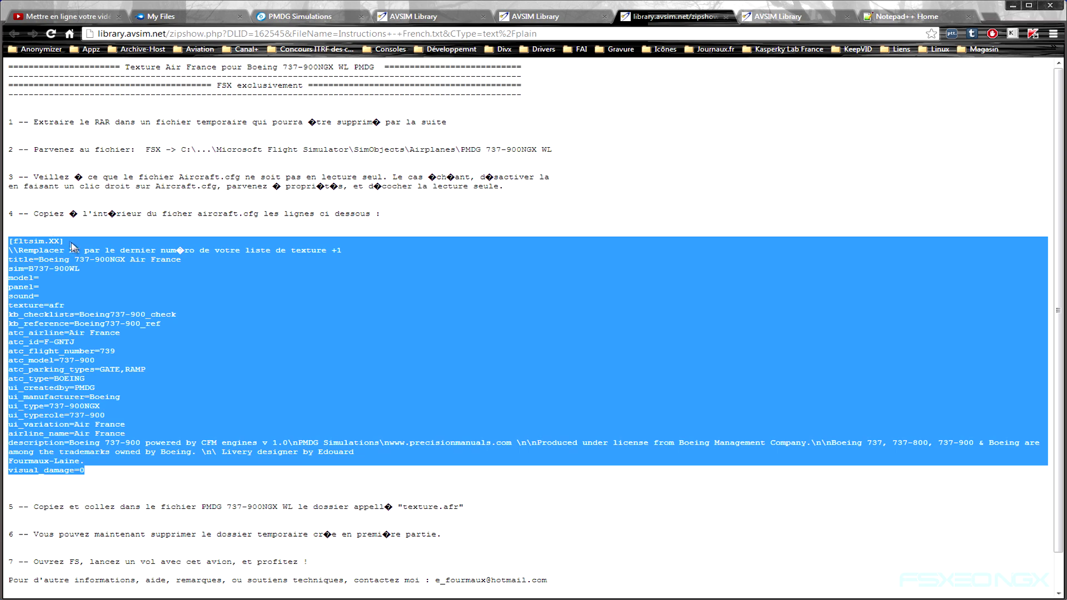
double_click(53, 240)
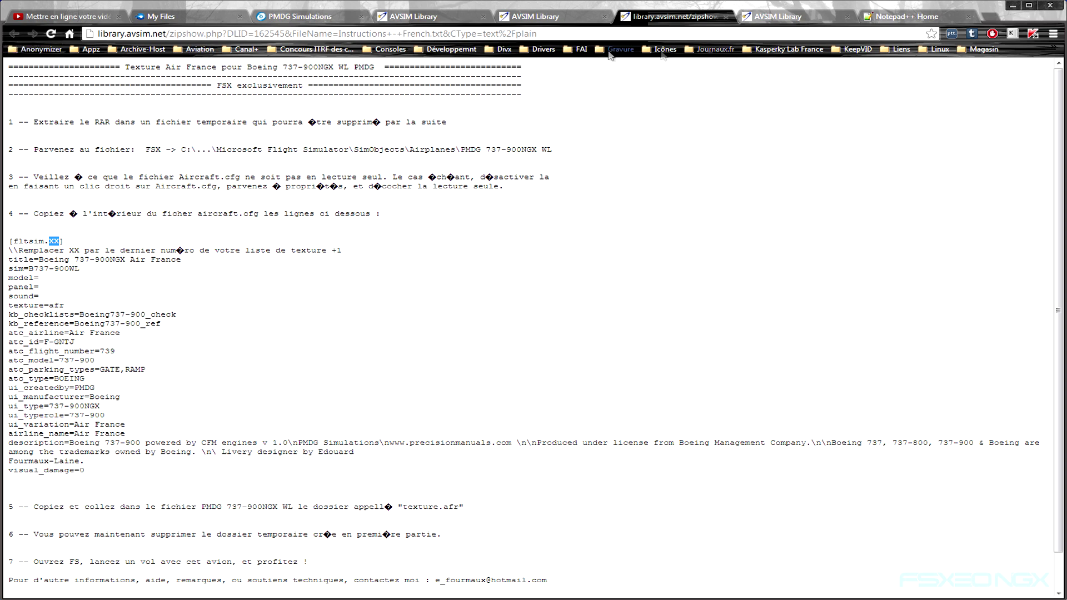
click(726, 17)
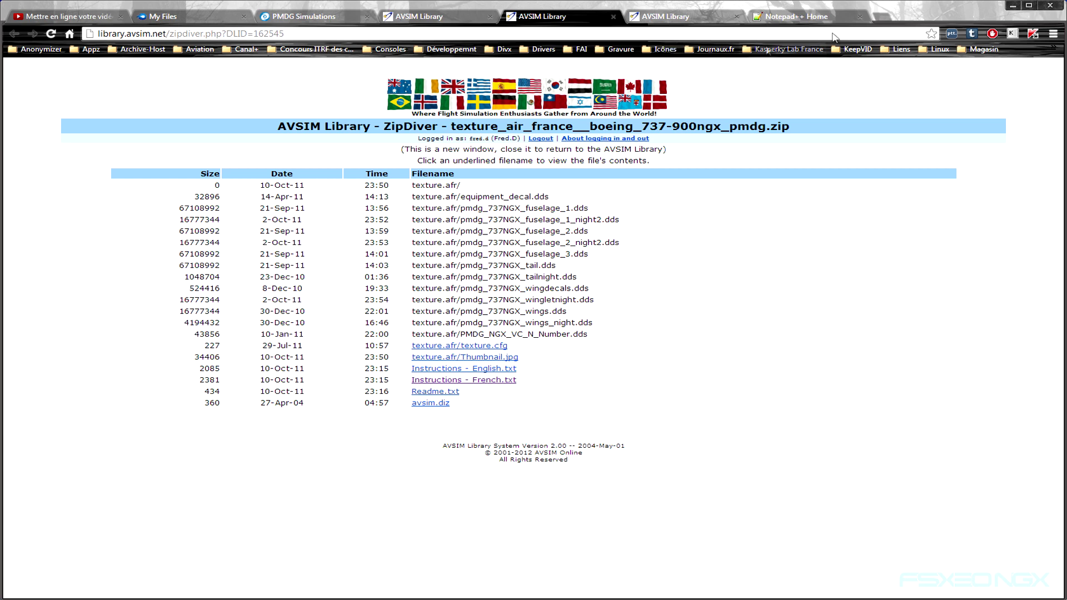
Return to the AVSIM search results and review the Air France Boeing 737-800 V2.0 and 737-900NGX WL entries
click(464, 21)
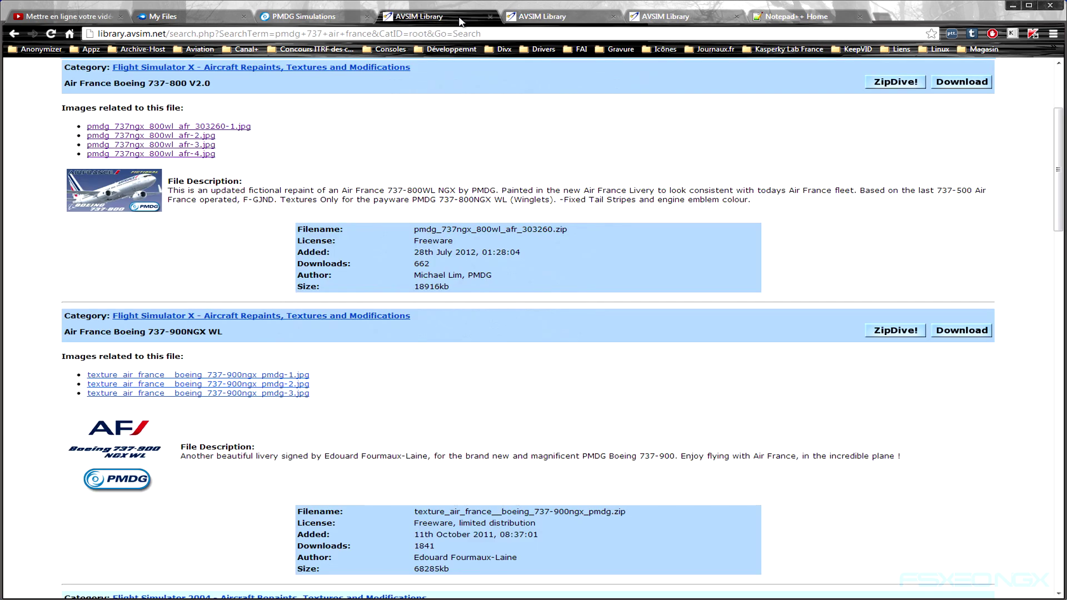
scroll(415, 150, up, 3)
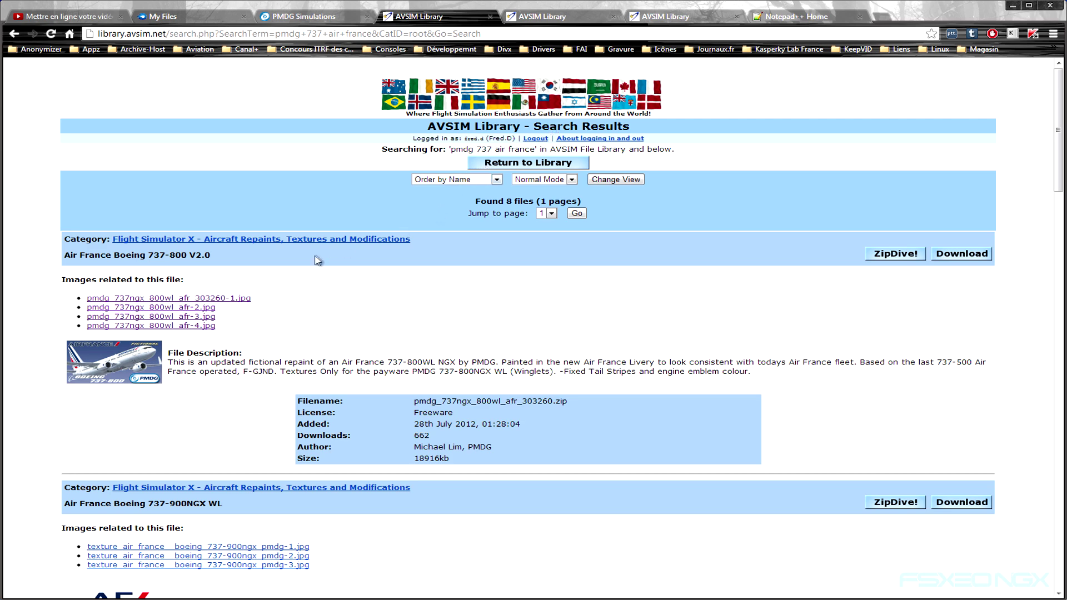
scroll(319, 260, down, 1)
scroll(475, 278, down, 1)
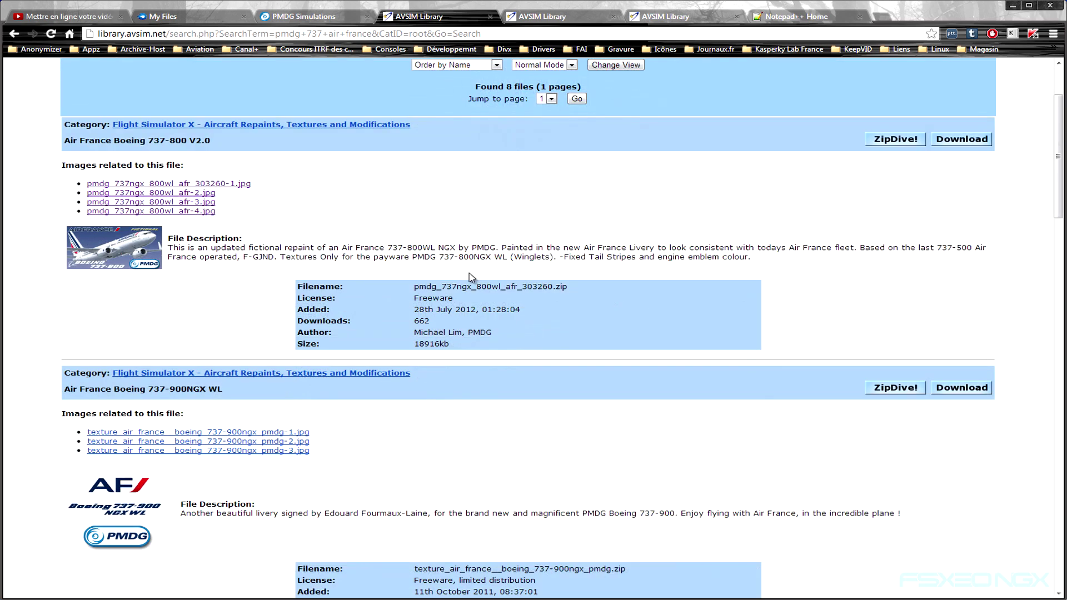
scroll(447, 245, down, 2)
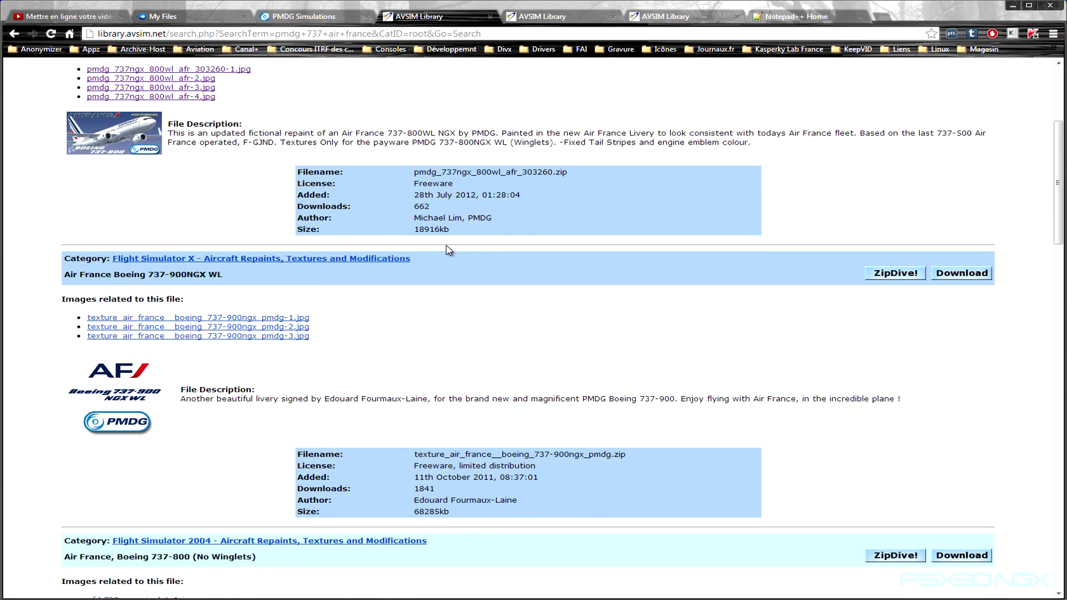
scroll(448, 244, up, 2)
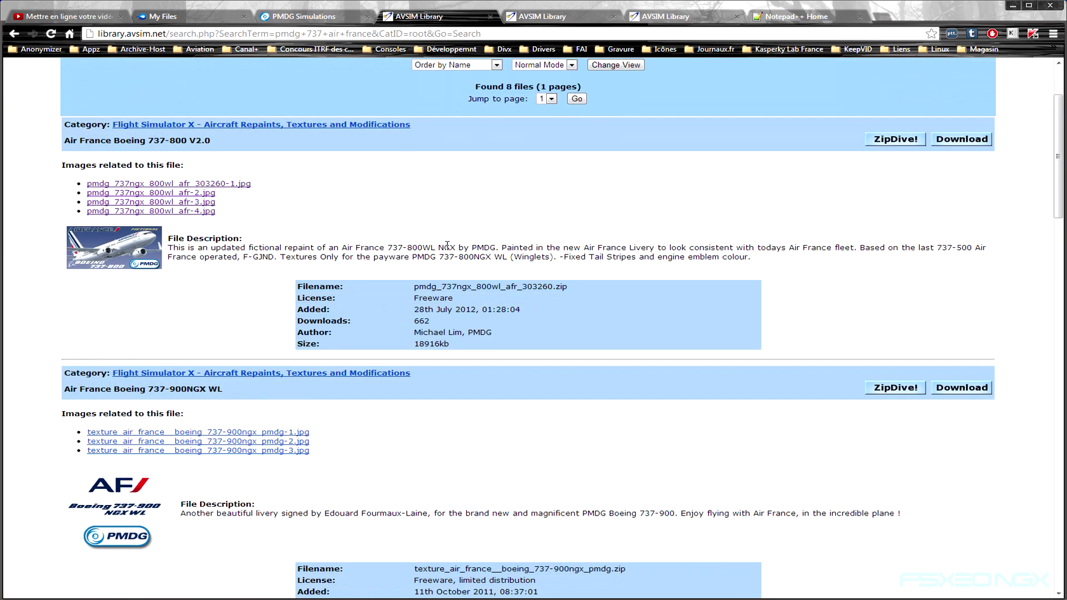
Look over the Notepad++ home page and its 6.2.2 download page, and minimize Chrome to show the desktop
click(789, 18)
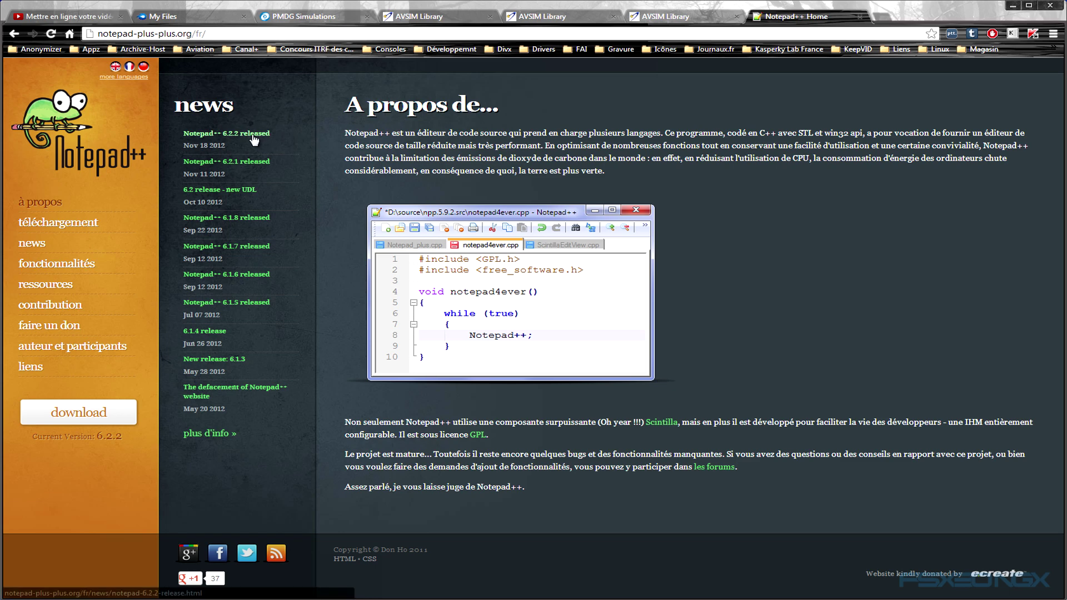
click(72, 222)
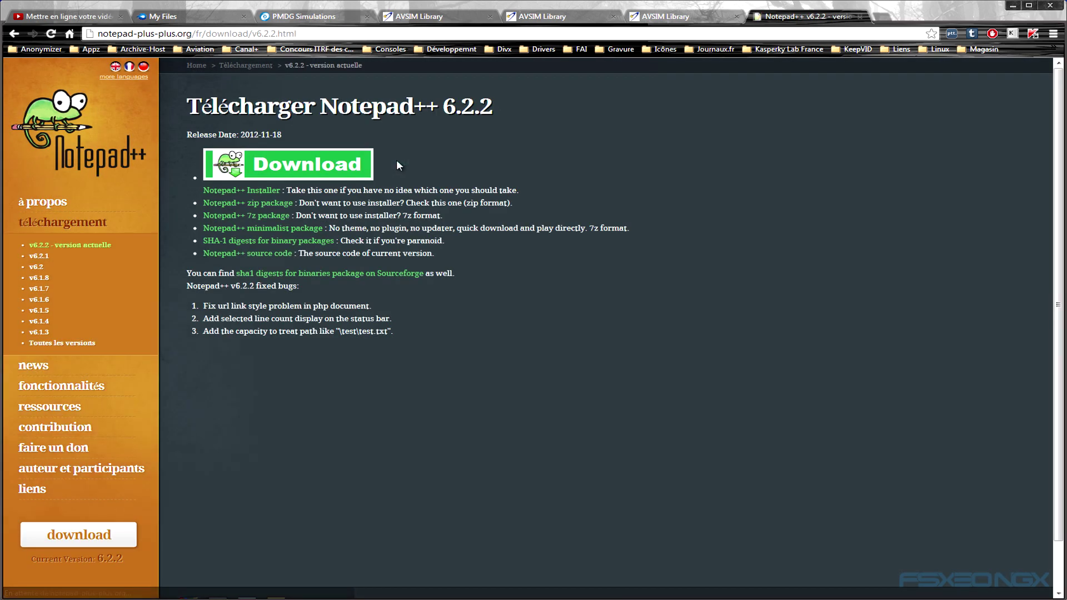
click(14, 33)
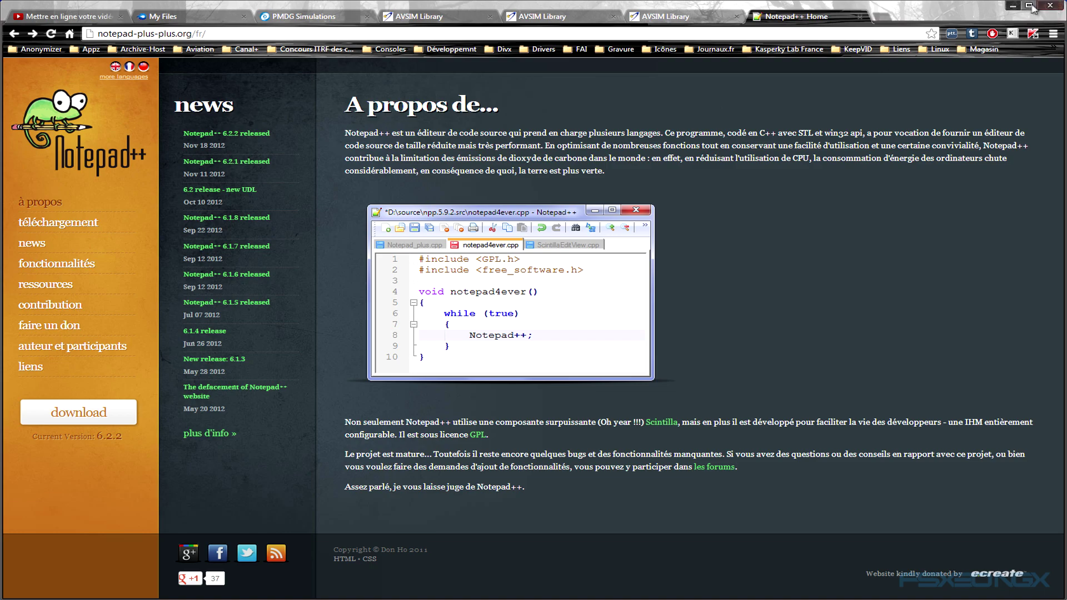
click(1013, 7)
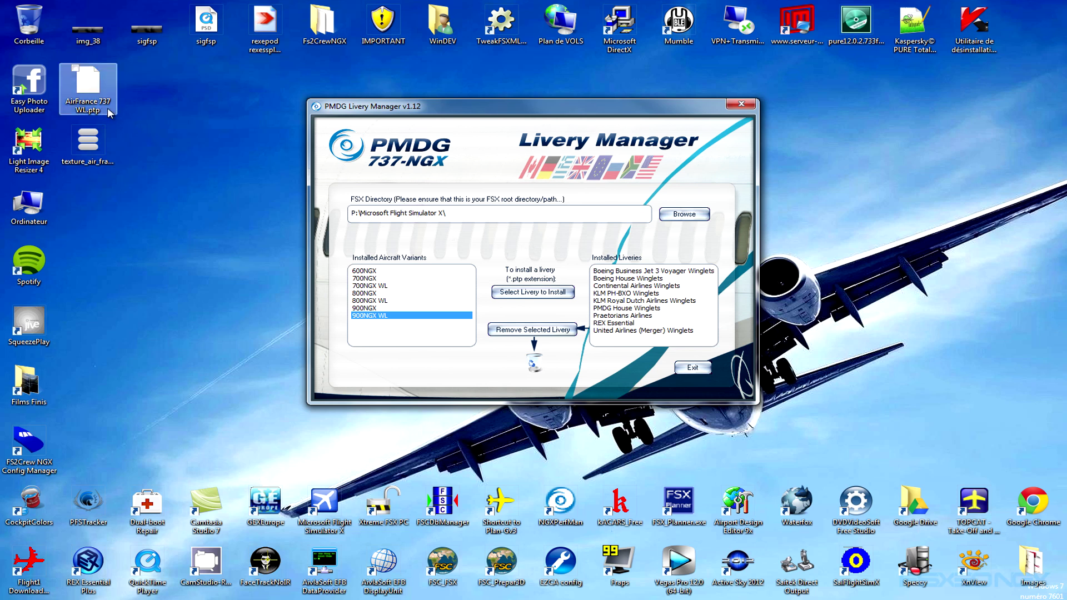
Move AirFrance 737 WL.ptp below the texture archive on the desktop and install it with the PMDG Livery Manager
drag(108, 108, 132, 229)
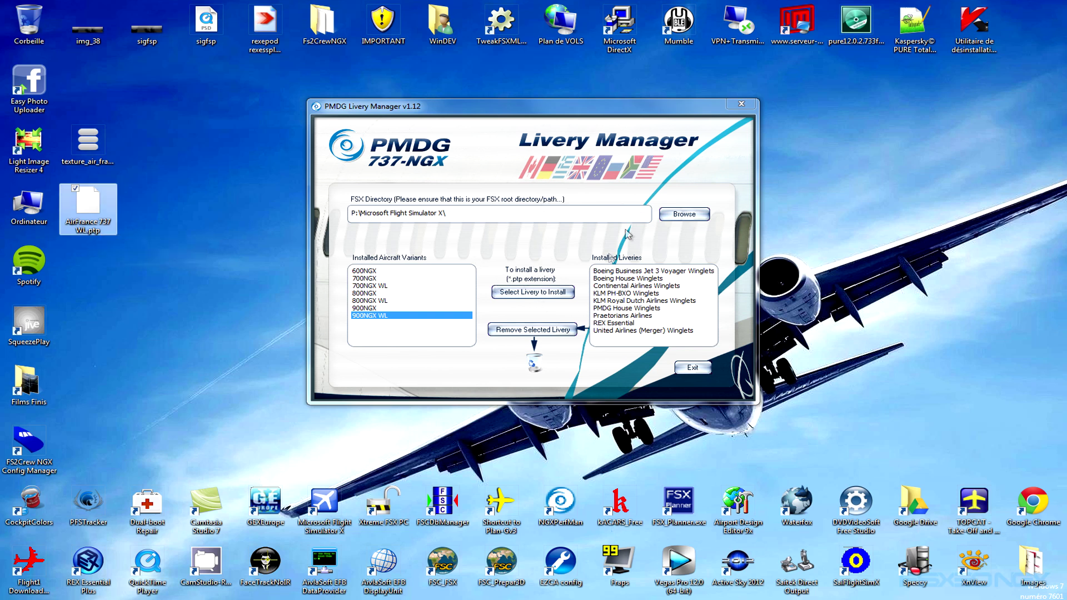
click(537, 292)
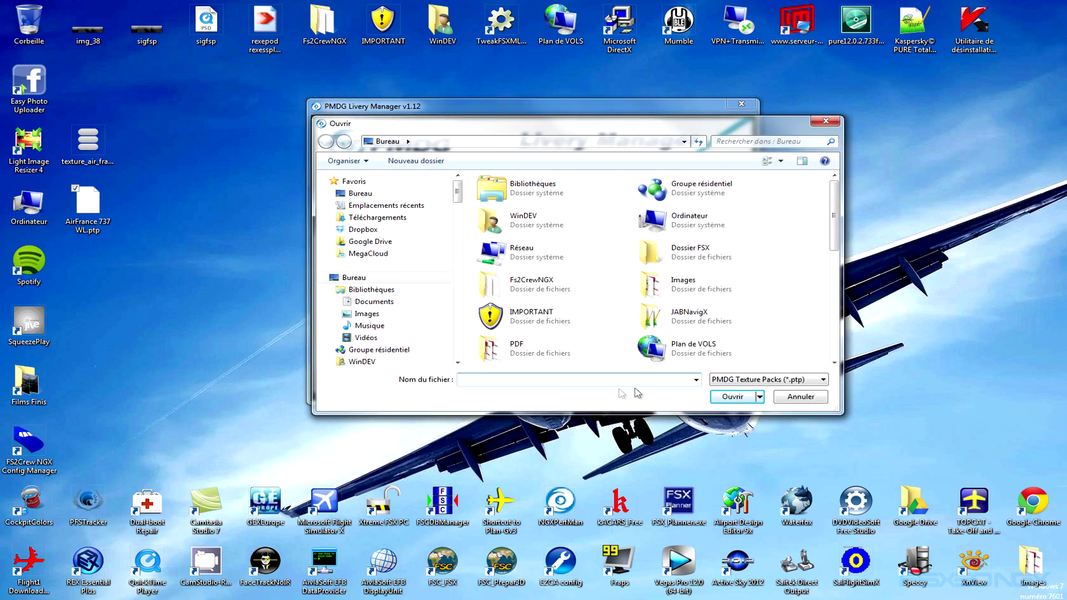
drag(844, 233, 722, 280)
click(722, 278)
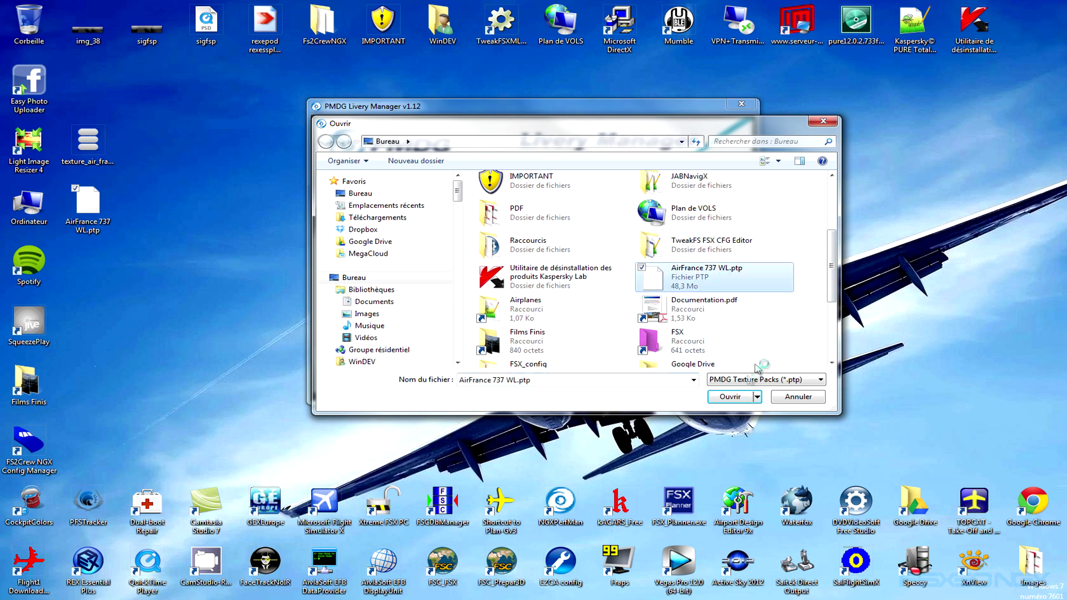
click(728, 397)
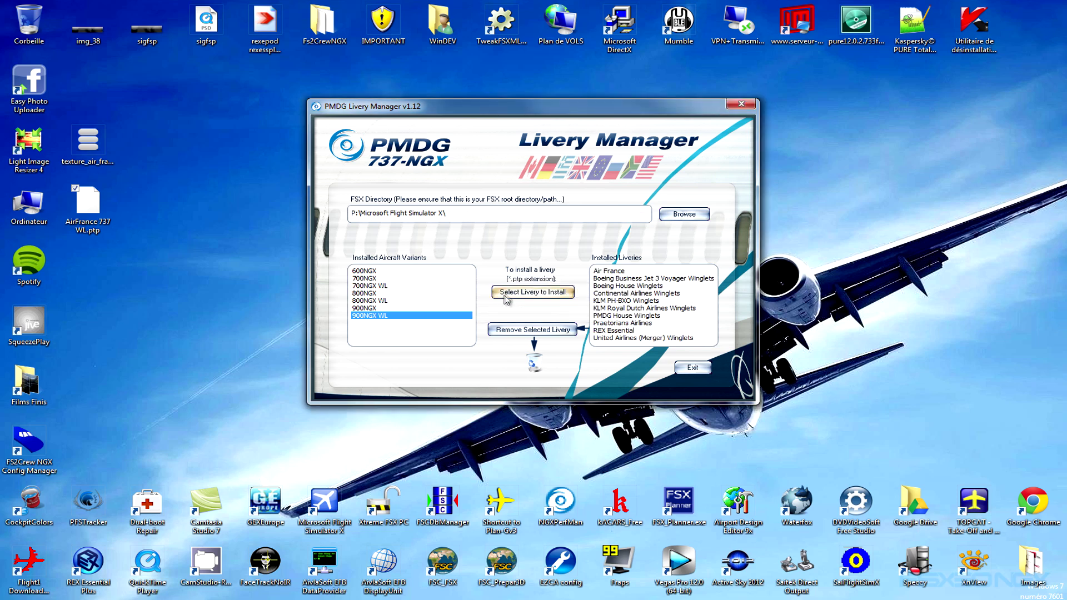
Remove the Air France livery from the 900NGX WL variant again and shift the Livery Manager window slightly
click(614, 272)
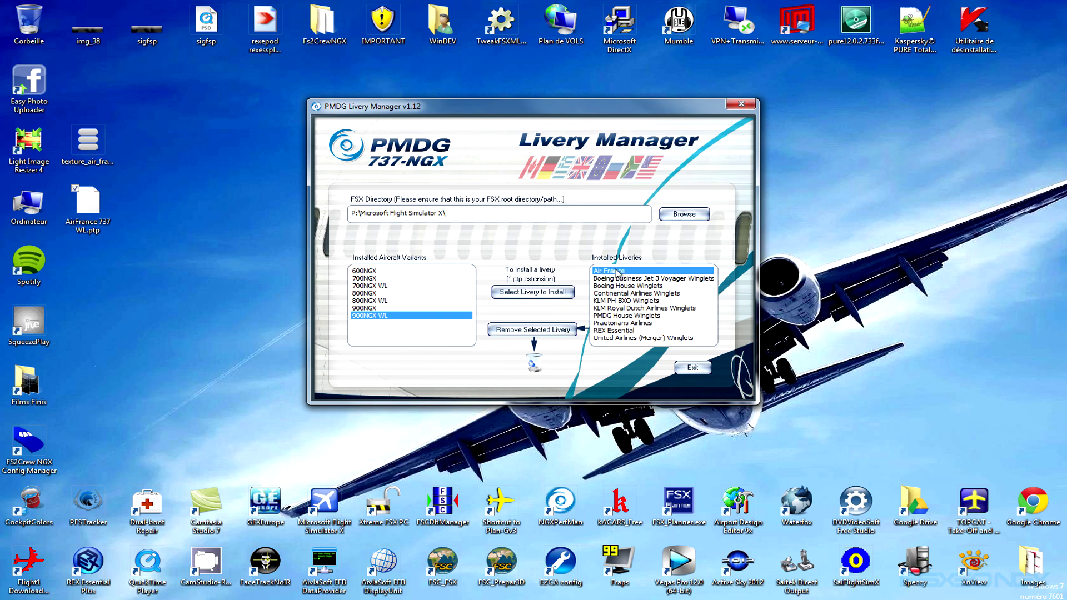
click(539, 329)
click(557, 345)
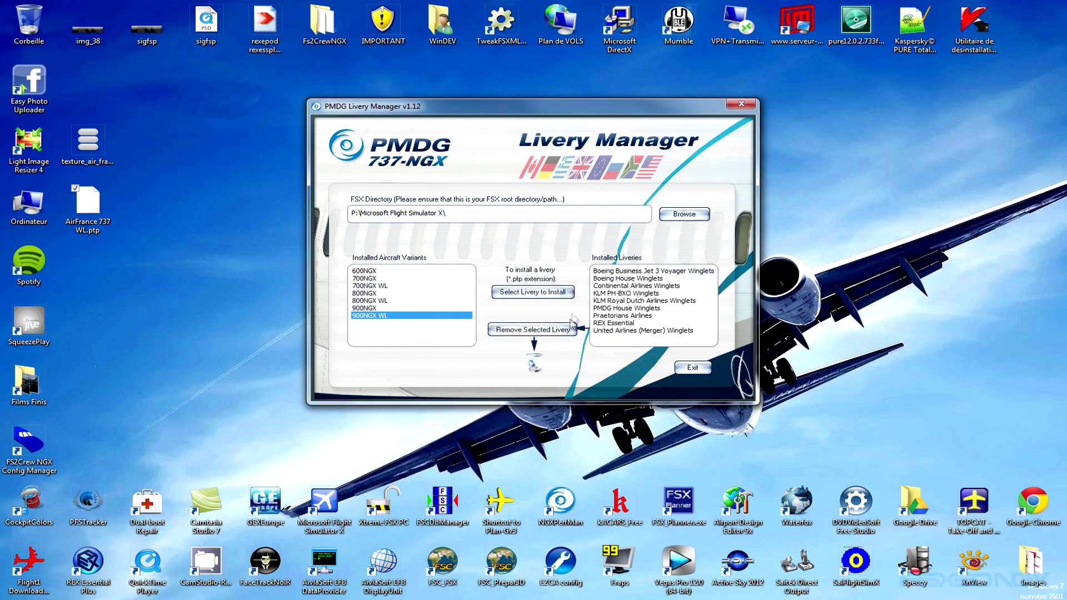
mouse_move(575, 115)
mouse_down()
mouse_move(606, 115)
mouse_move(556, 120)
mouse_up()
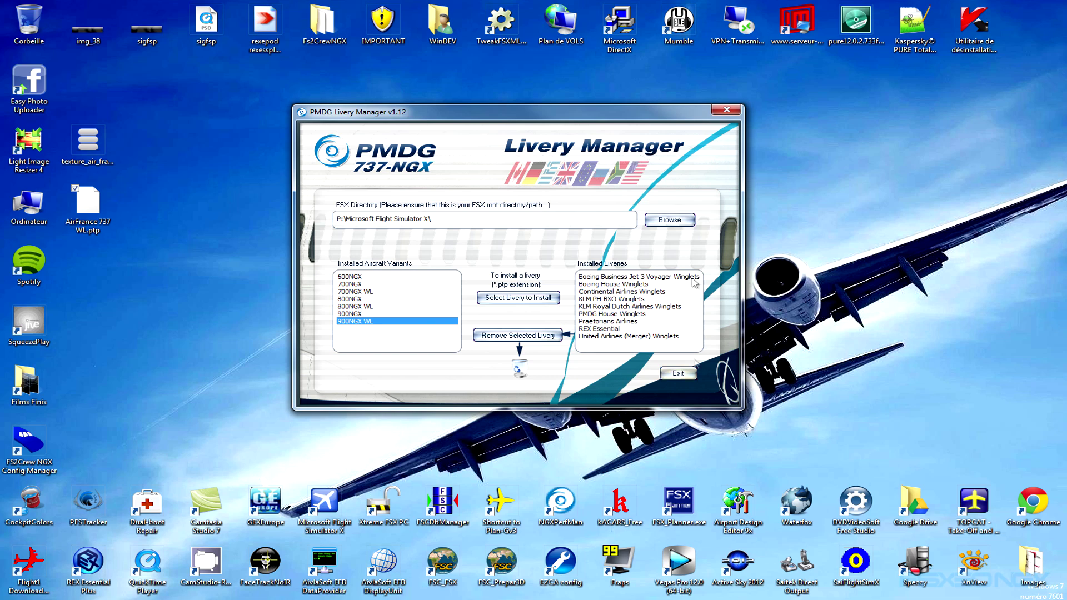
drag(653, 111, 651, 135)
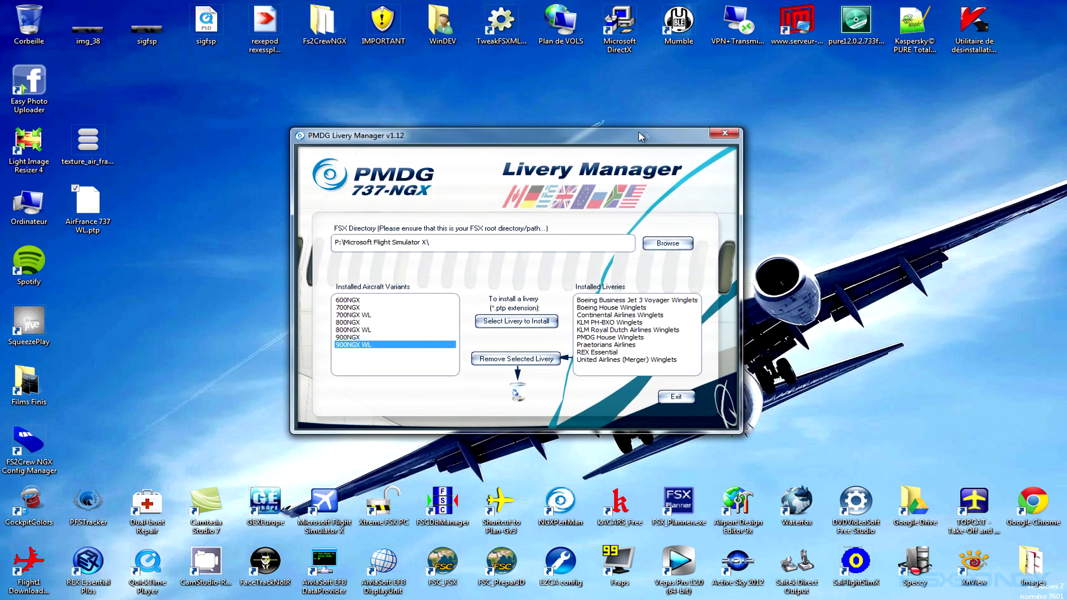
Extract the desktop's Air France texture archive into its own folder, texture_air_france__boeing_737-900ngx_pmdg, and open that folder
click(102, 141)
right_click(103, 143)
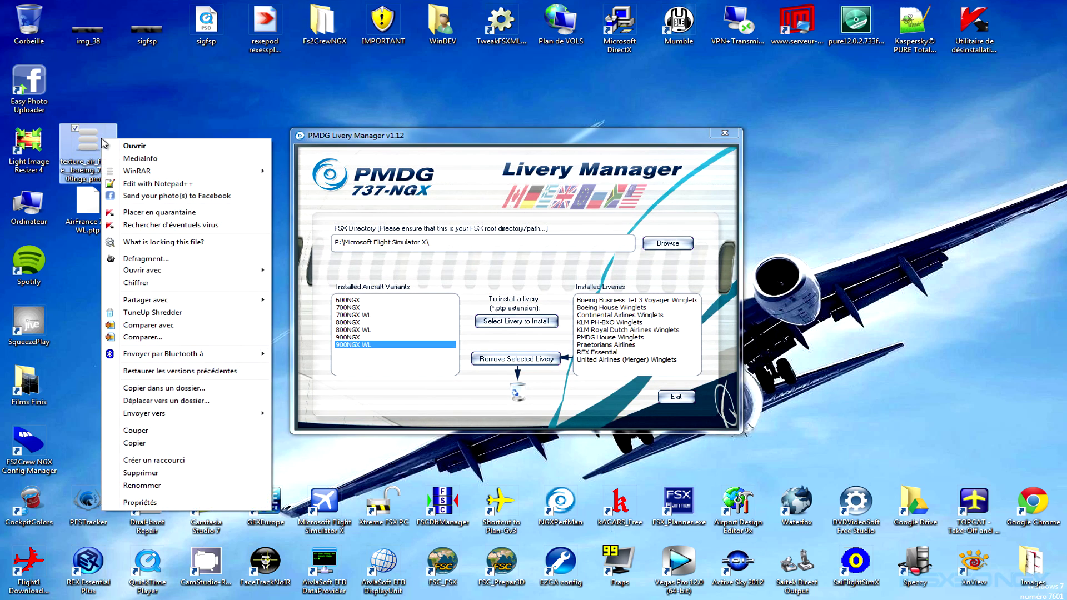
mouse_move(166, 173)
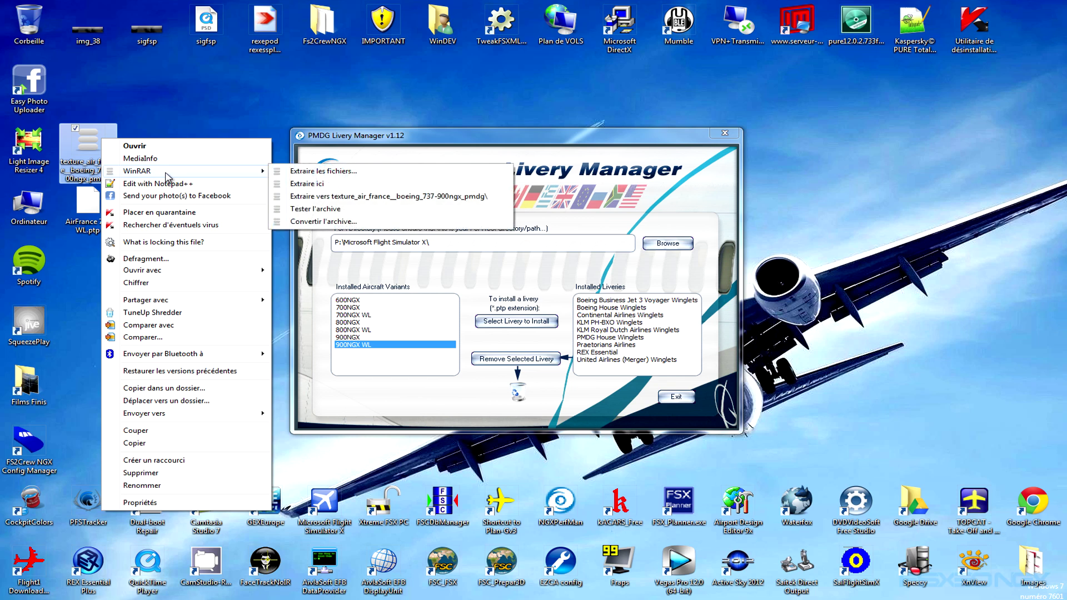
click(286, 196)
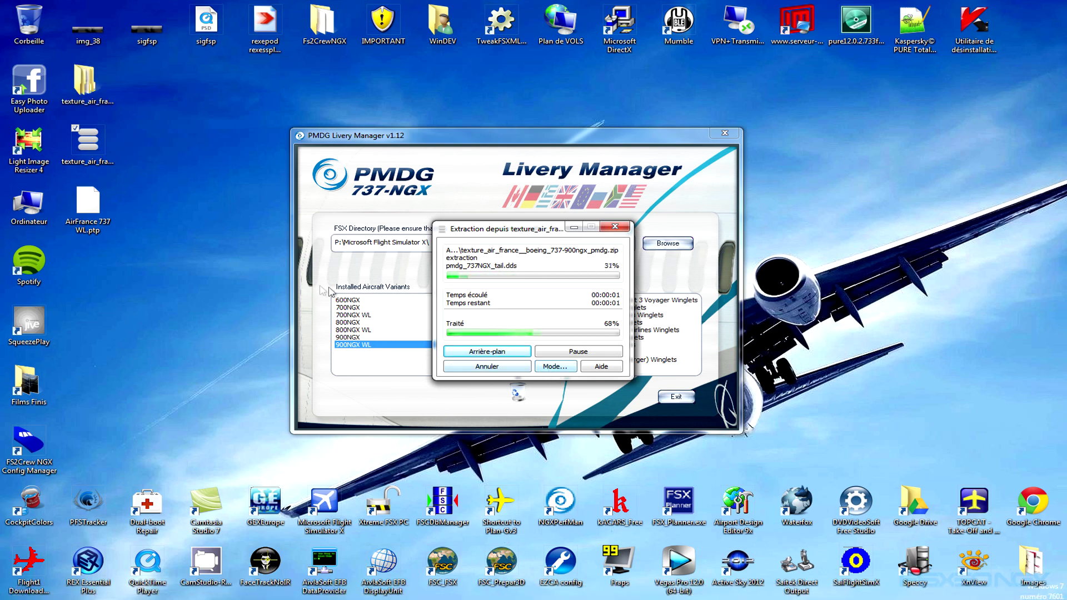
double_click(86, 81)
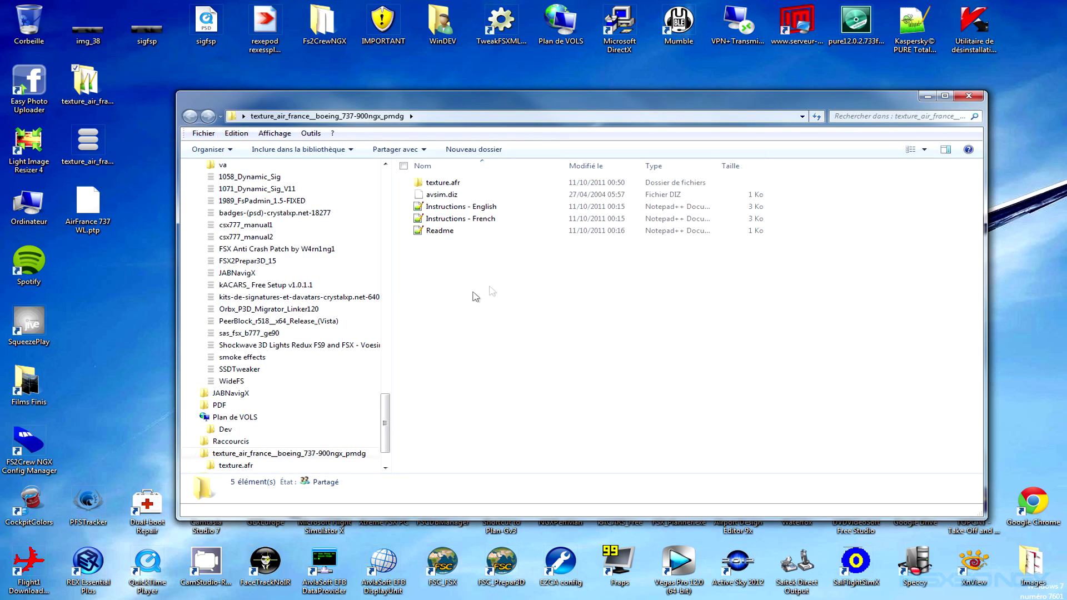
Open Instructions - French in Notepad++, widen its window and read through the manual livery installation steps
double_click(467, 219)
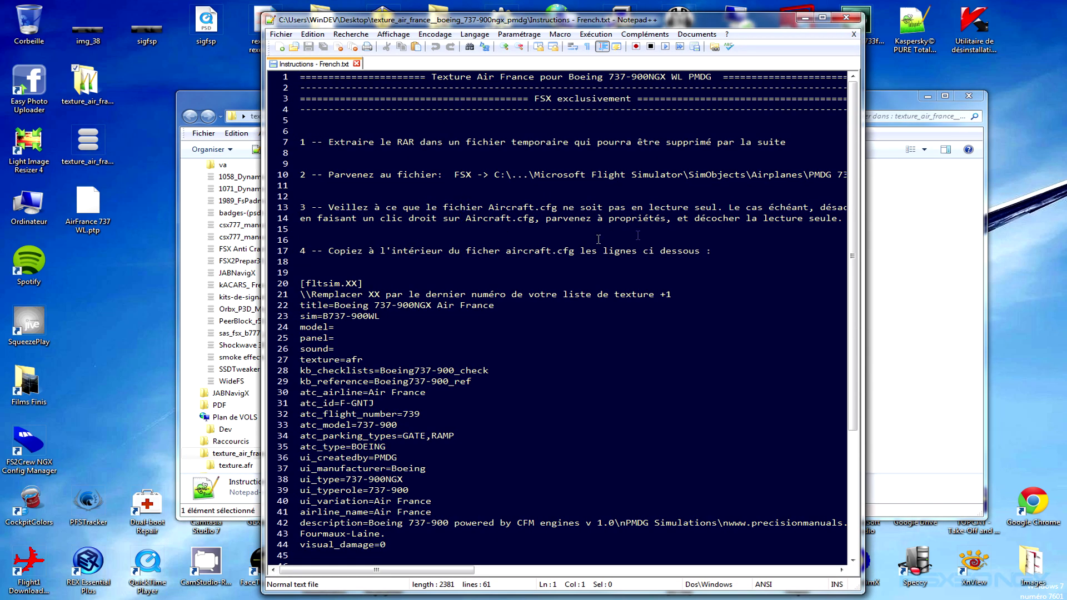
drag(863, 239, 959, 239)
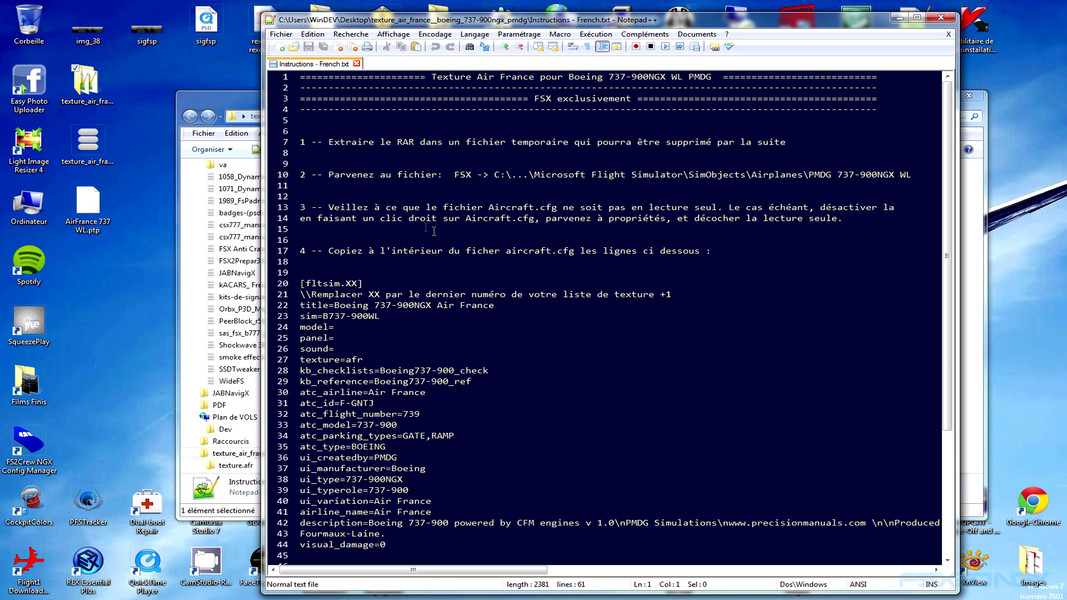
scroll(321, 273, down, 1)
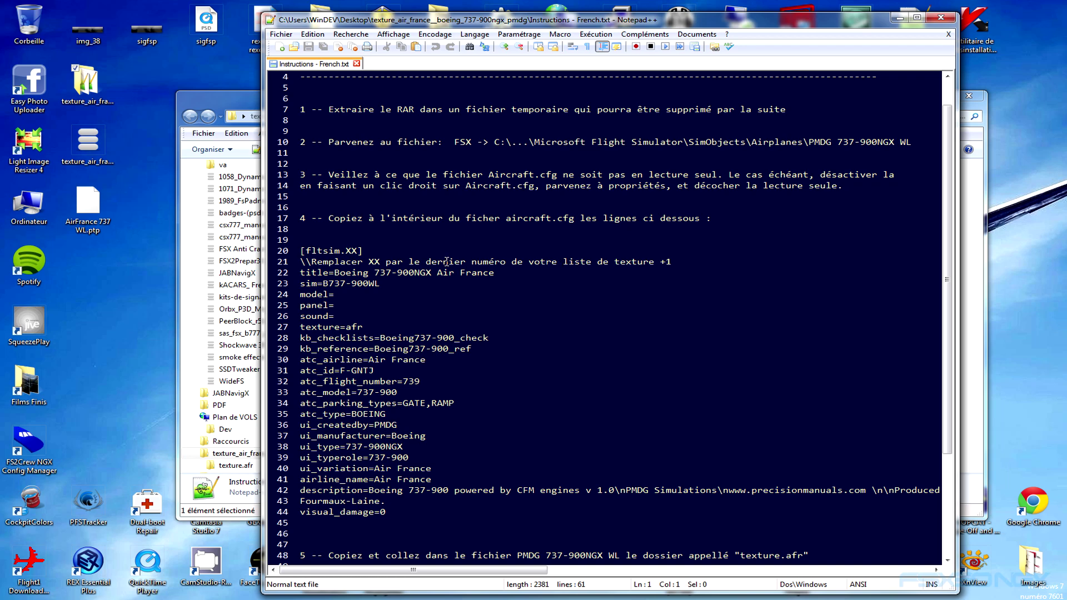
scroll(431, 265, down, 1)
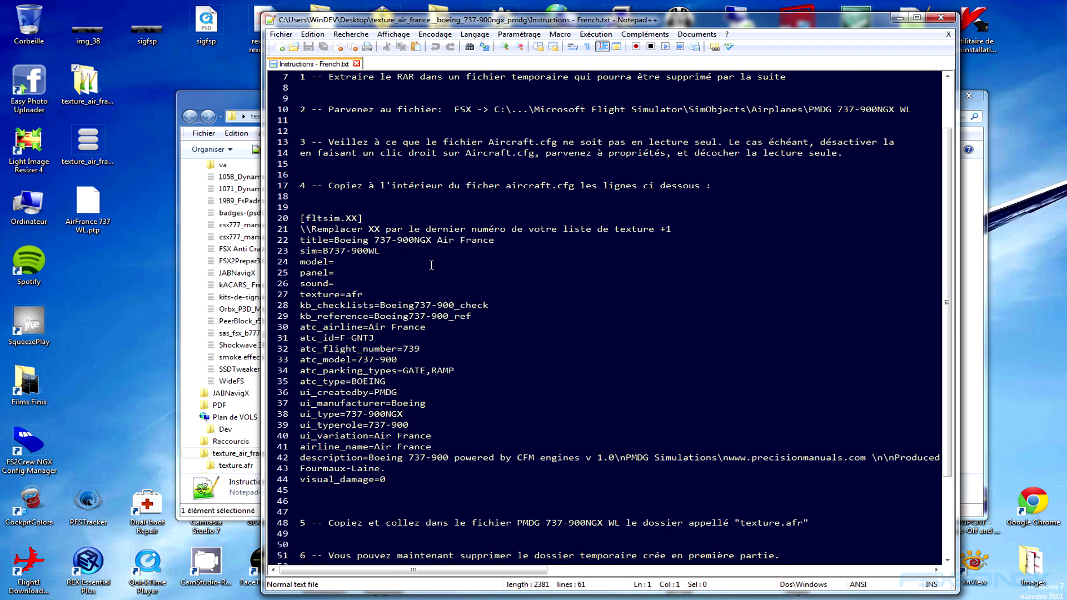
scroll(510, 407, down, 2)
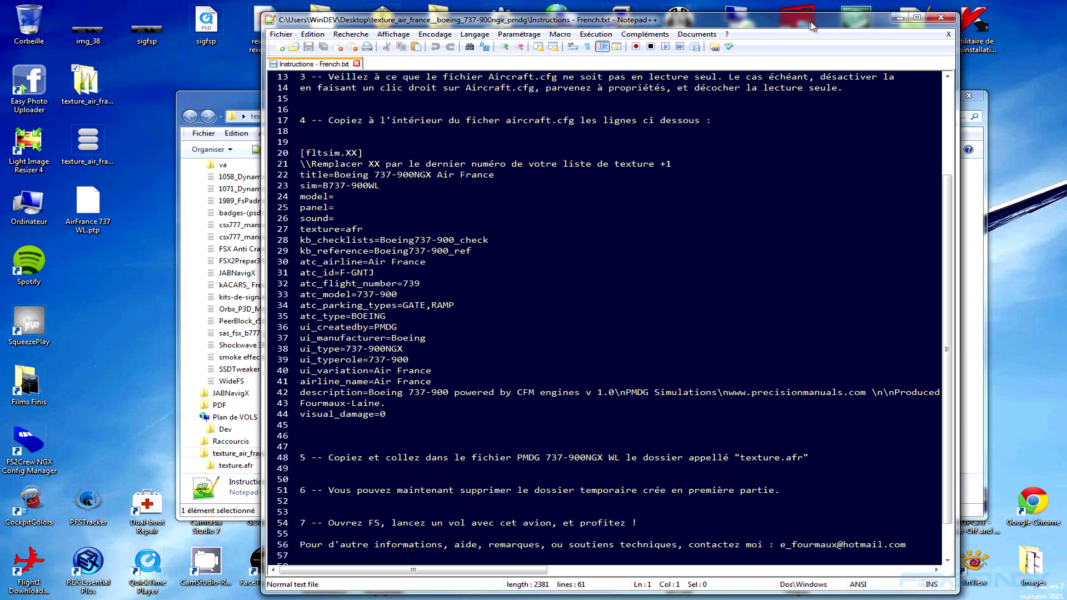
Copy the texture.afr folder from the extracted Air France texture folder and close that folder's window
click(231, 100)
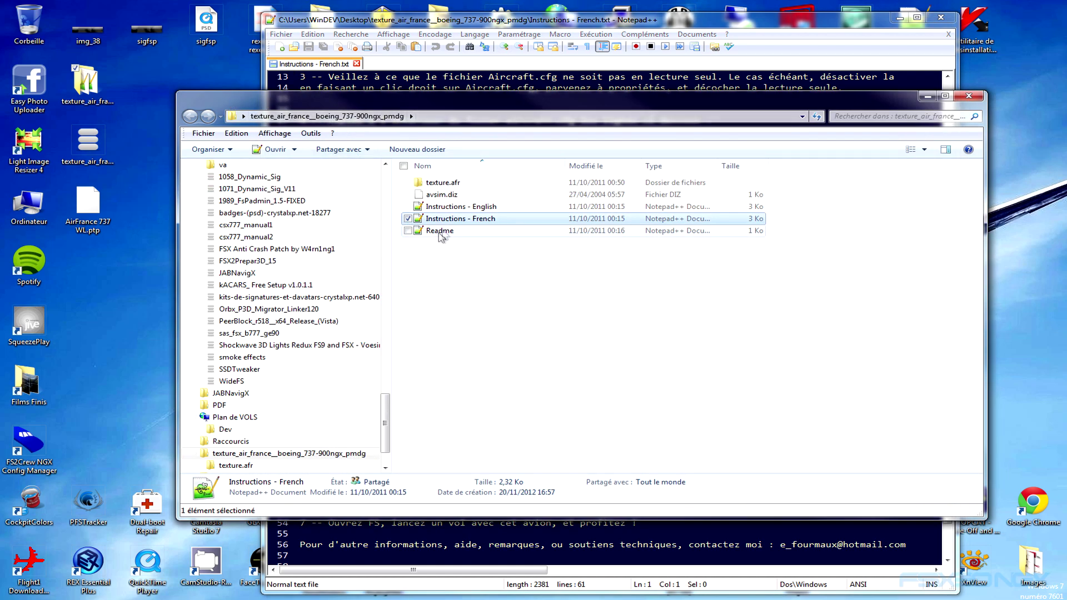
click(446, 184)
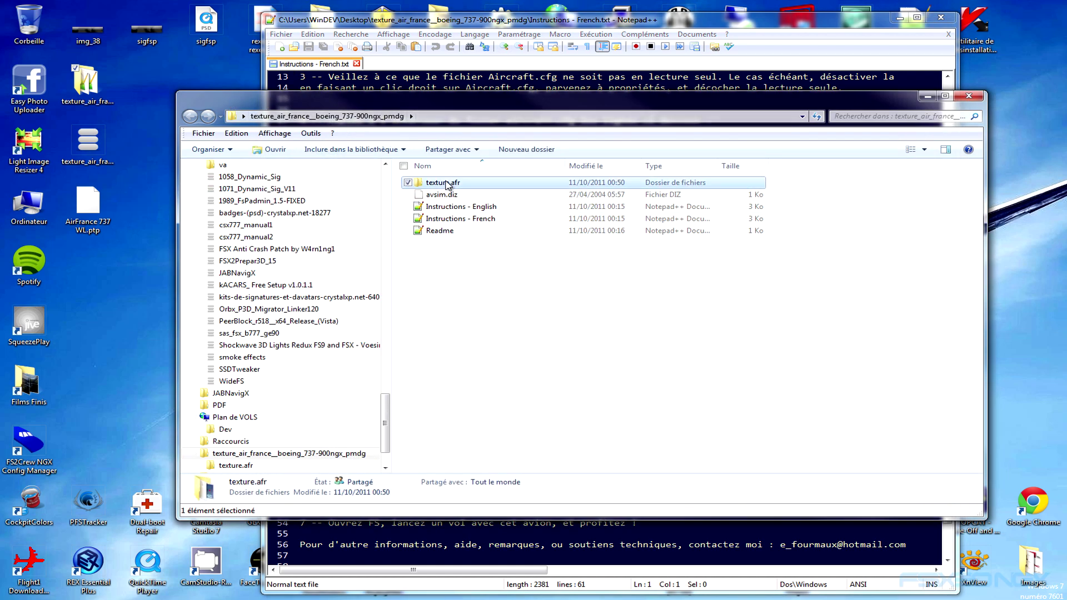
right_click(446, 183)
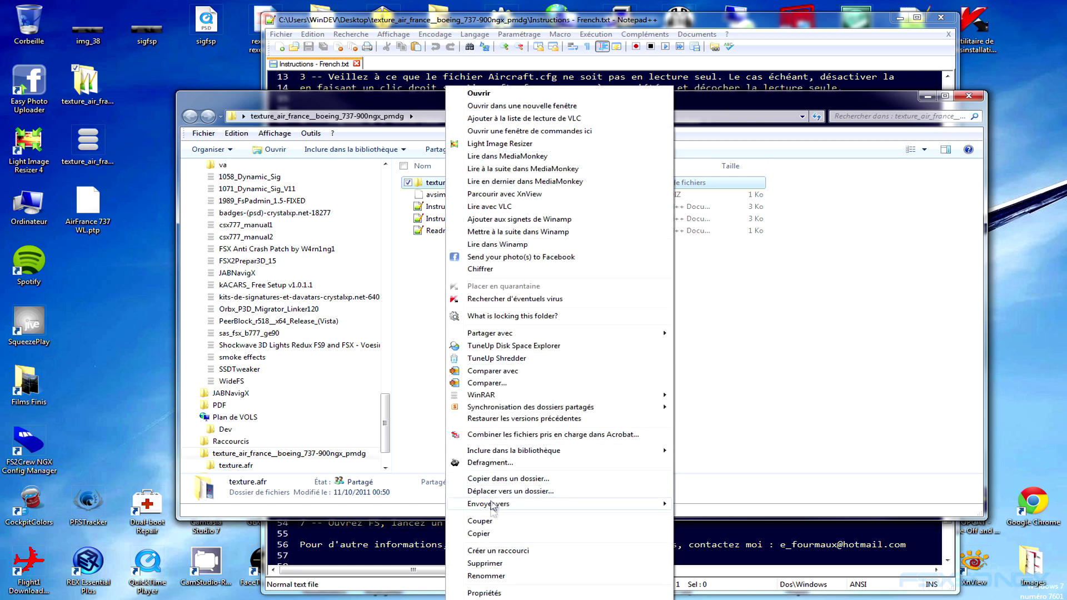
click(478, 533)
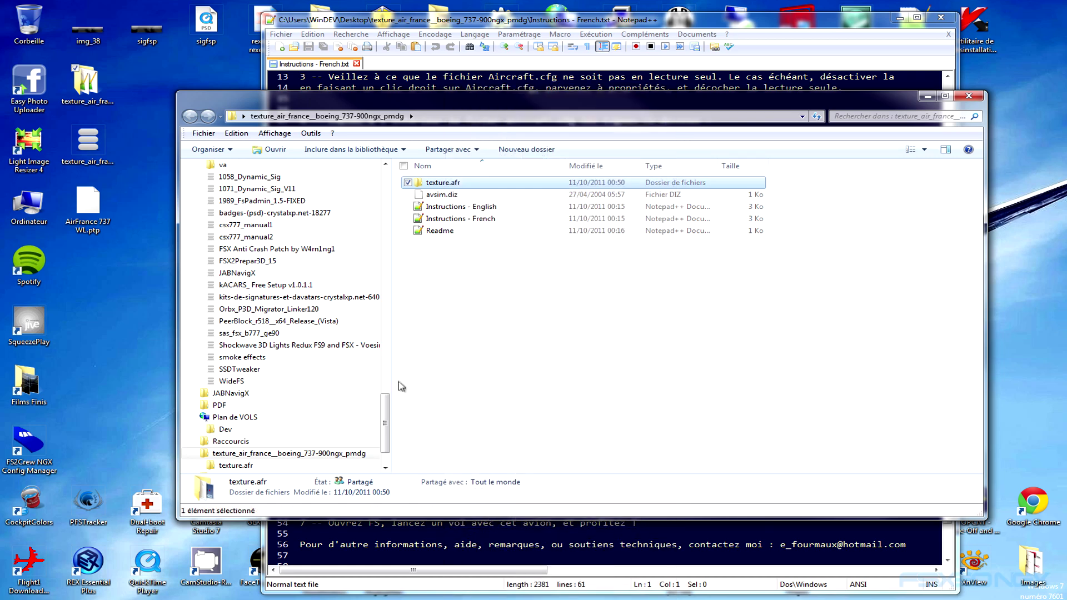
click(968, 96)
Paste the copied texture.afr folder into SimObjects\Airplanes\PMDG 737-900NGX WL inside the Microsoft Flight Simulator X folder
mouse_move(520, 599)
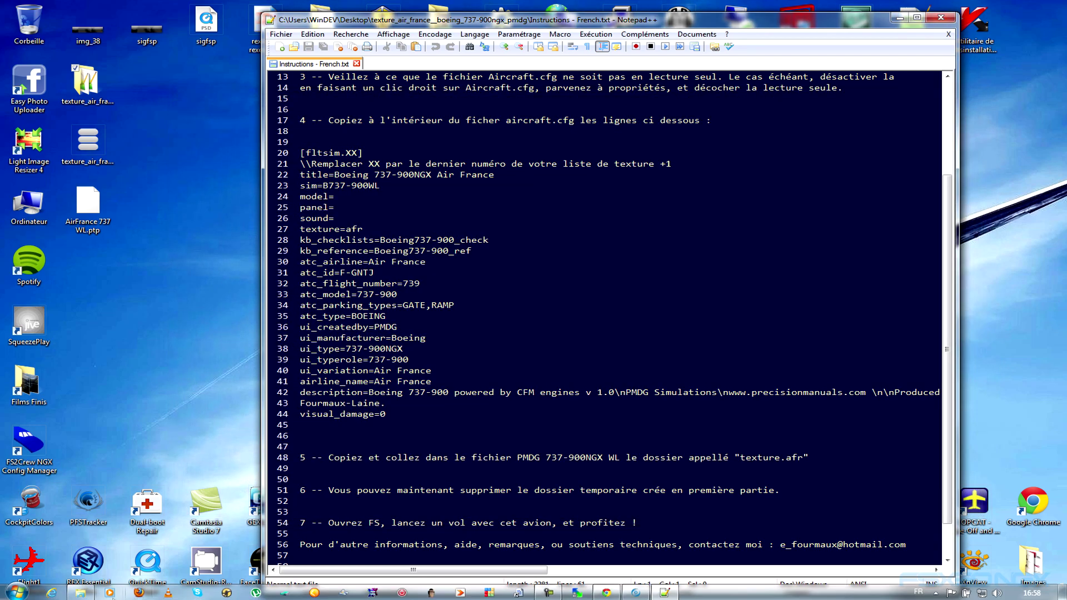
click(96, 596)
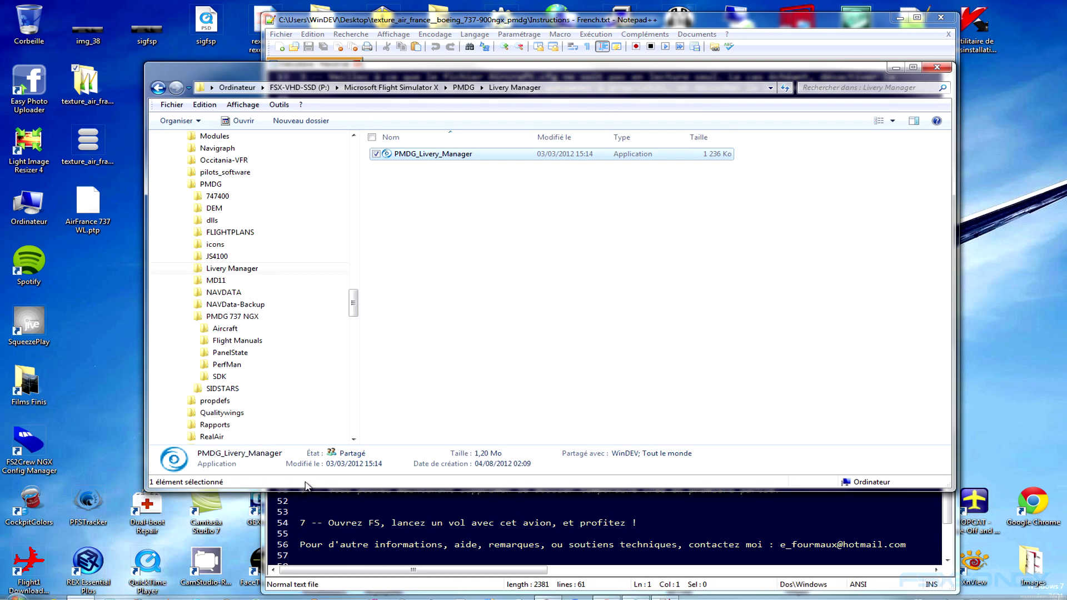
drag(353, 303, 353, 331)
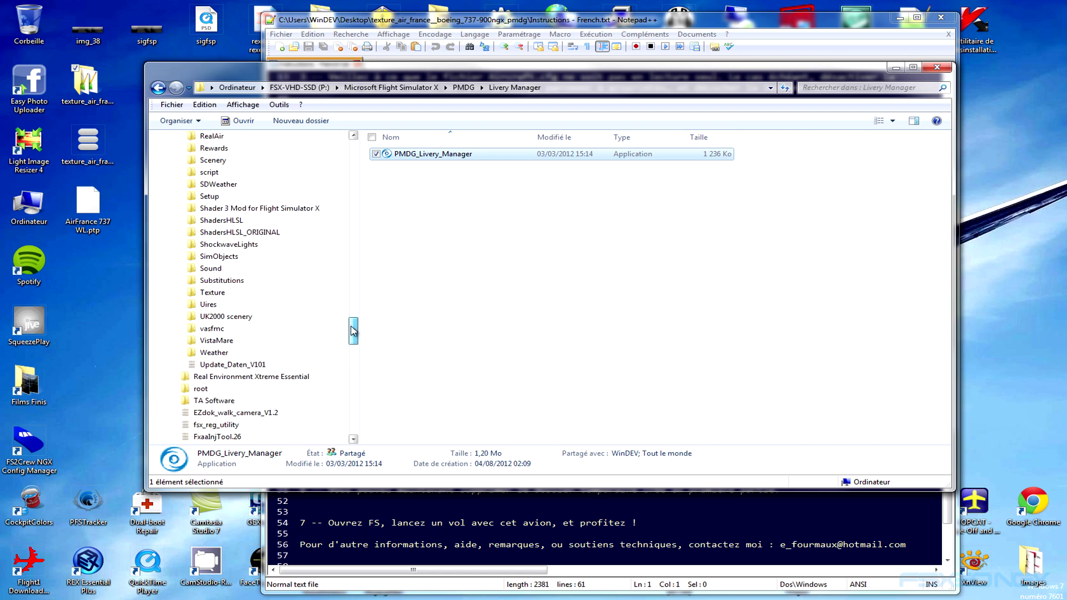
click(231, 258)
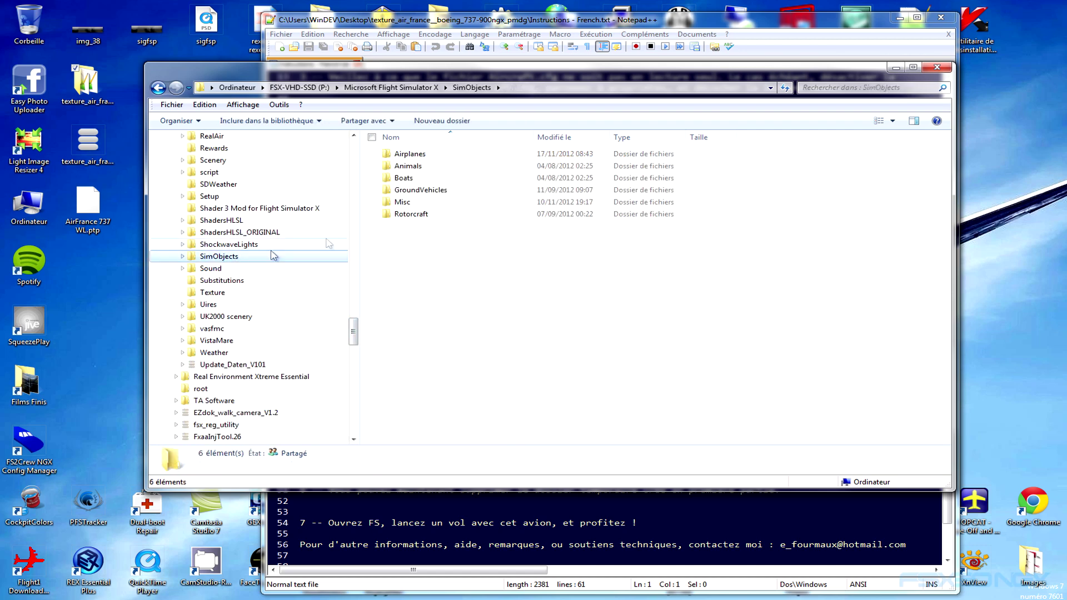
double_click(405, 154)
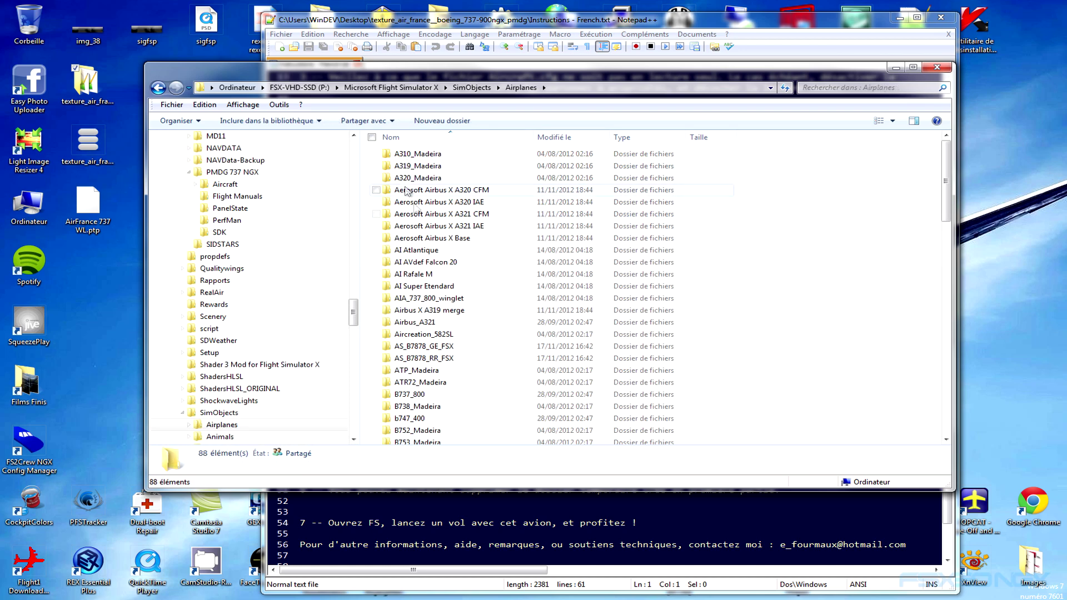
scroll(426, 285, down, 11)
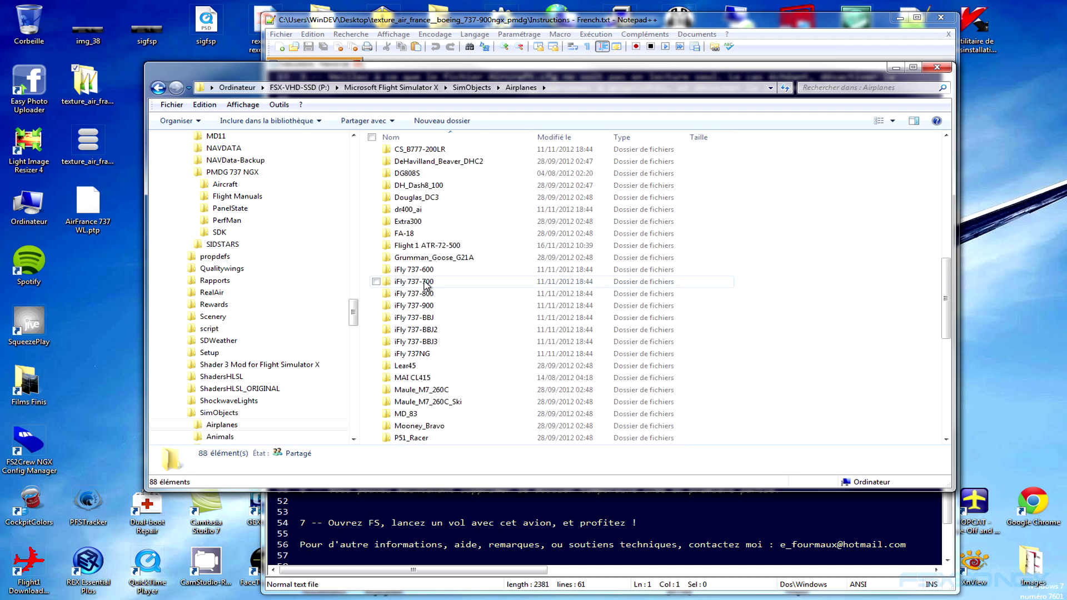
scroll(426, 285, down, 3)
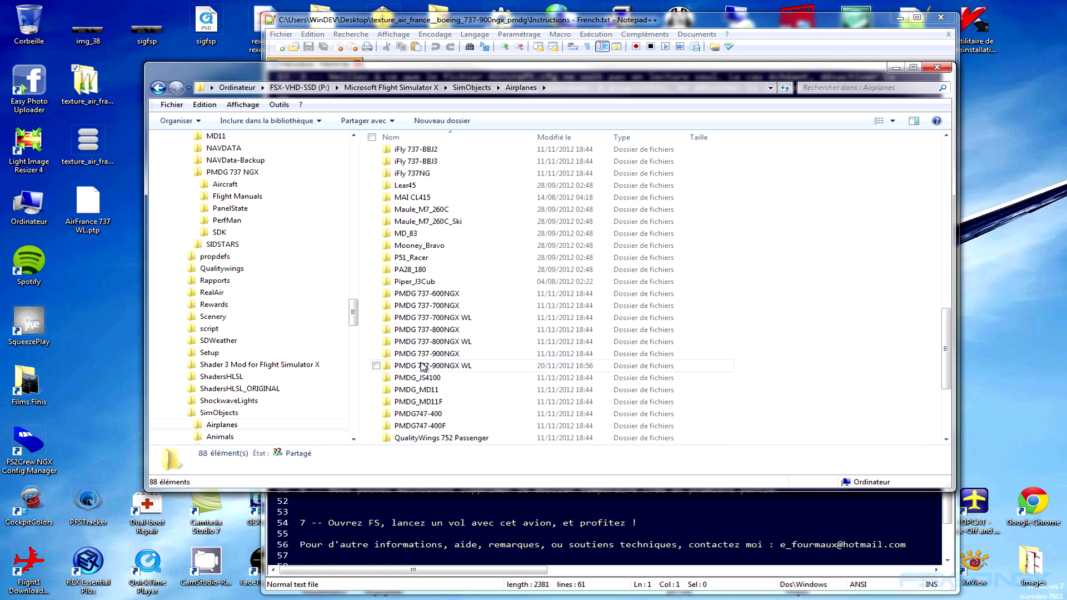
double_click(423, 366)
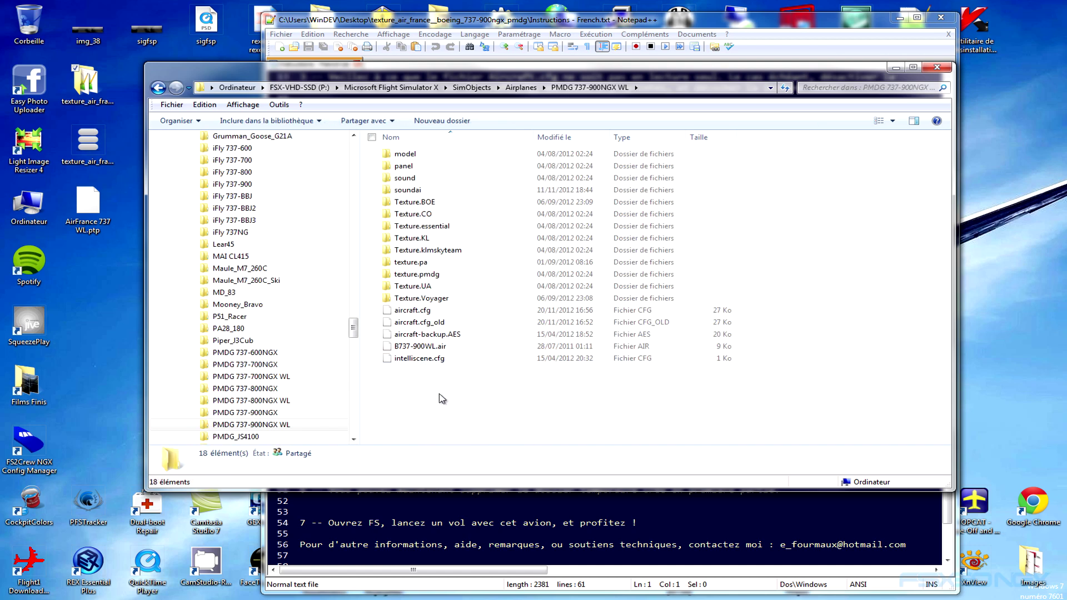
right_click(441, 399)
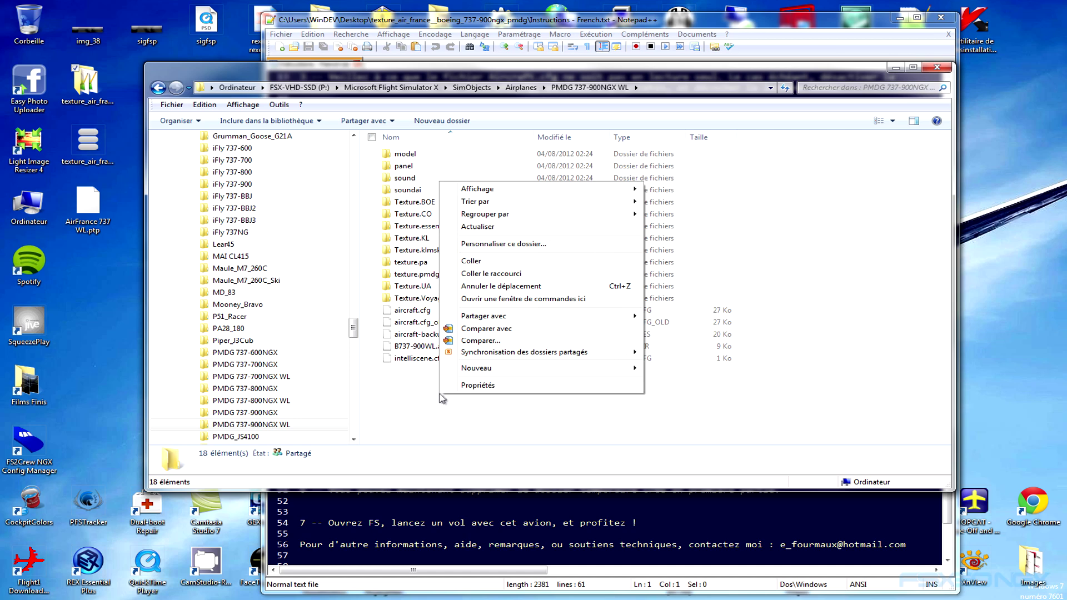
click(504, 262)
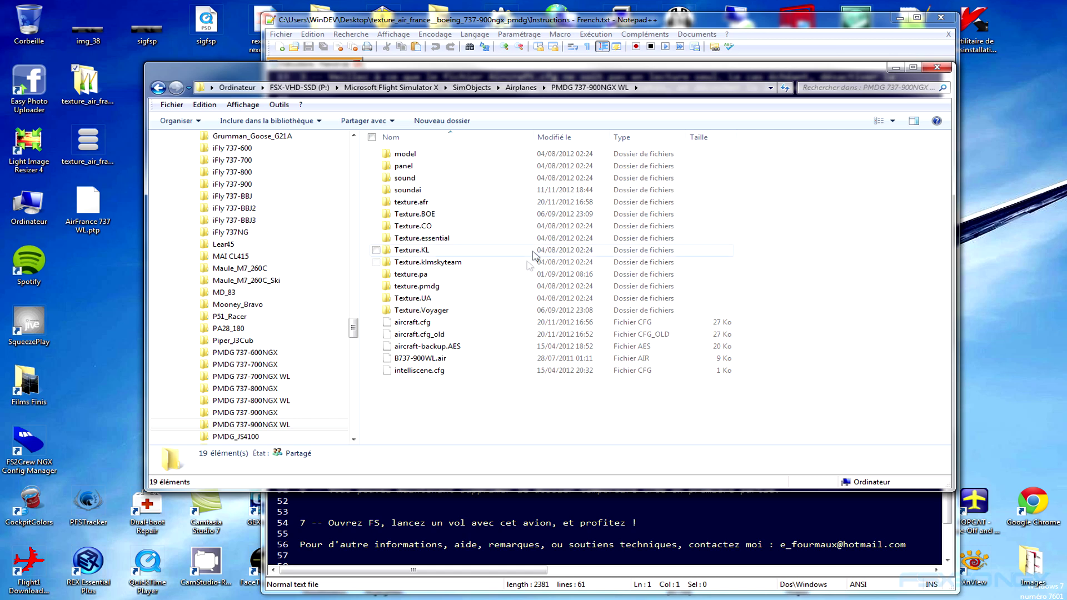
Open the PMDG 737-900NGX WL aircraft.cfg in Notepad++ and look through its [fltsim] entries down to the last one
click(424, 323)
right_click(424, 323)
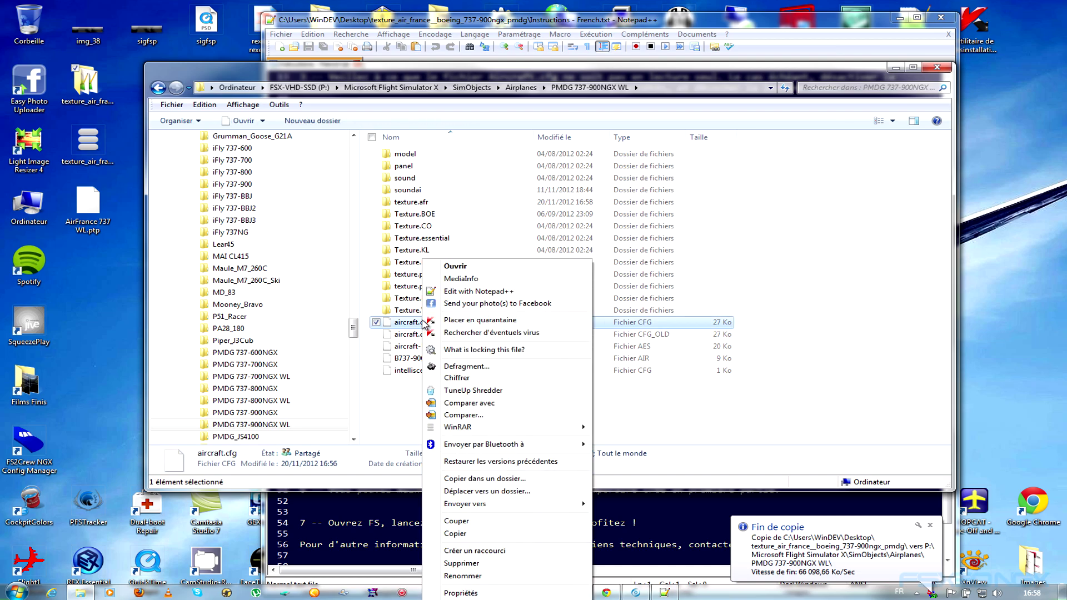
click(467, 291)
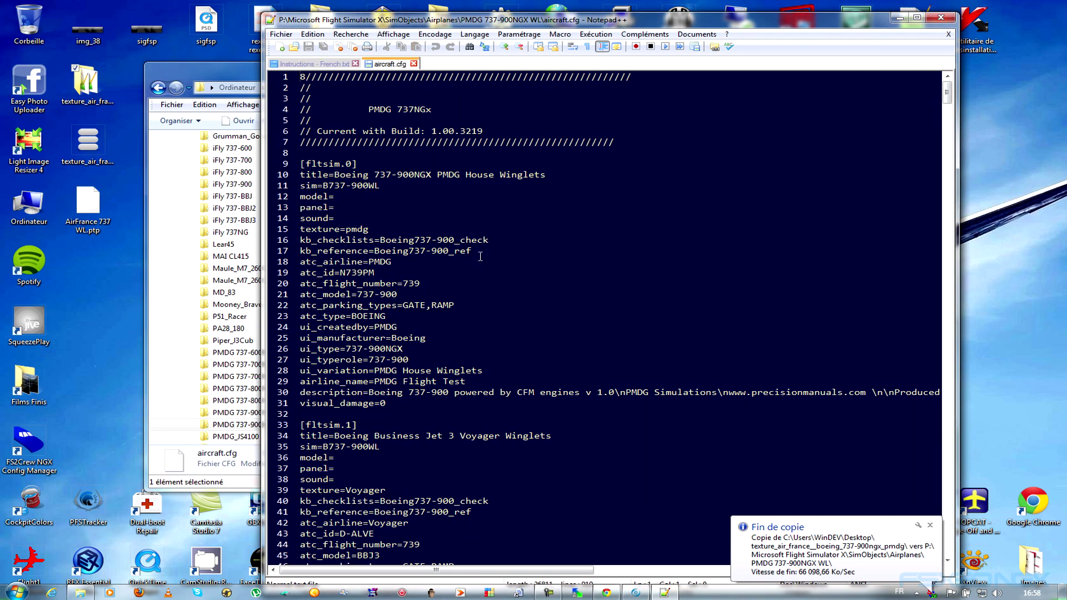
scroll(417, 179, down, 3)
scroll(417, 179, down, 11)
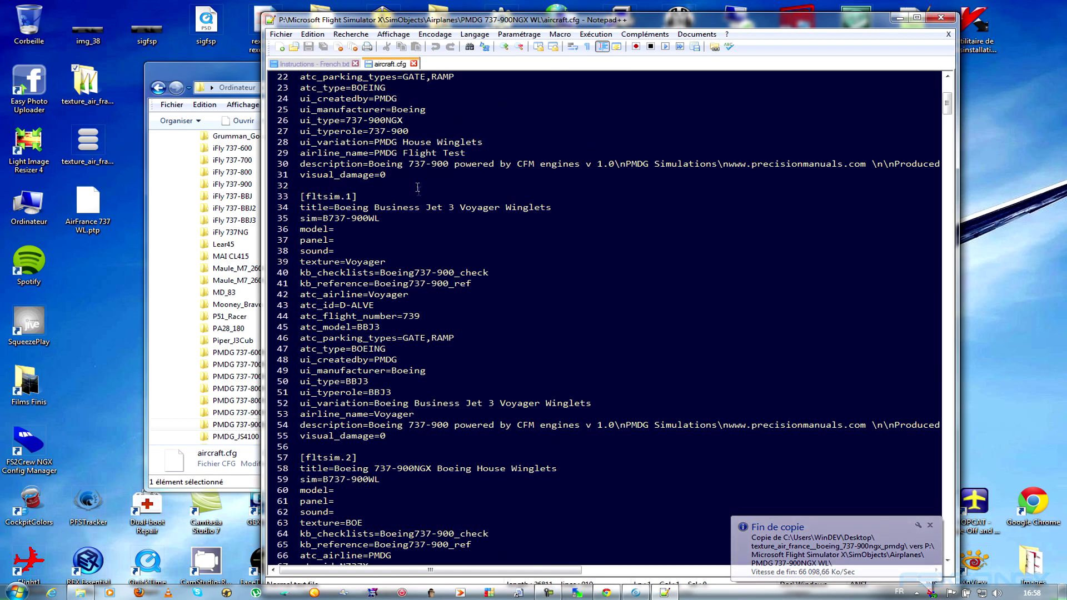
scroll(417, 191, down, 10)
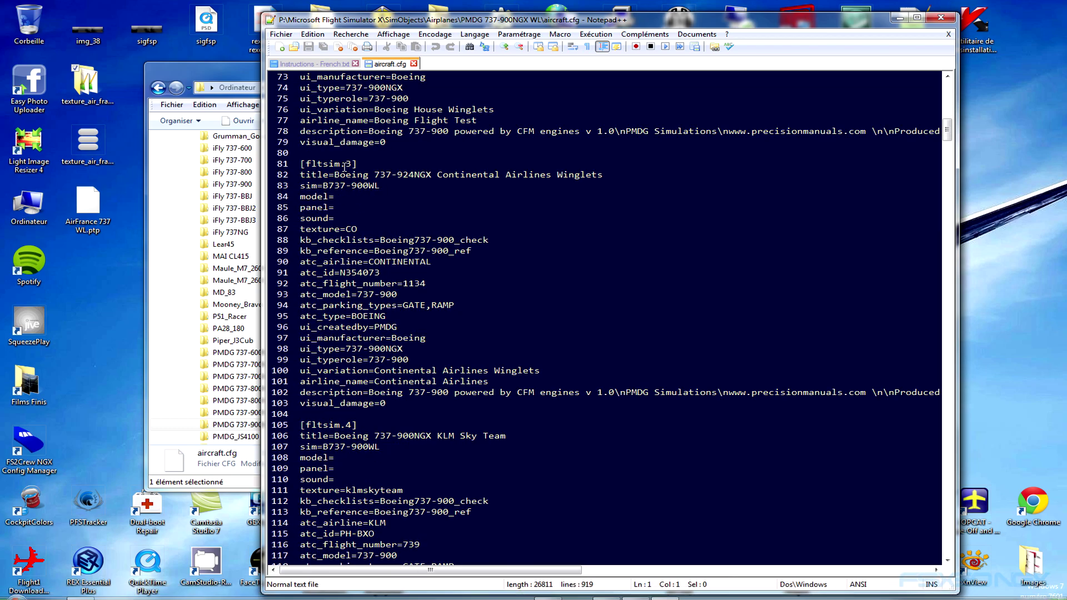
scroll(355, 211, down, 7)
scroll(345, 189, down, 6)
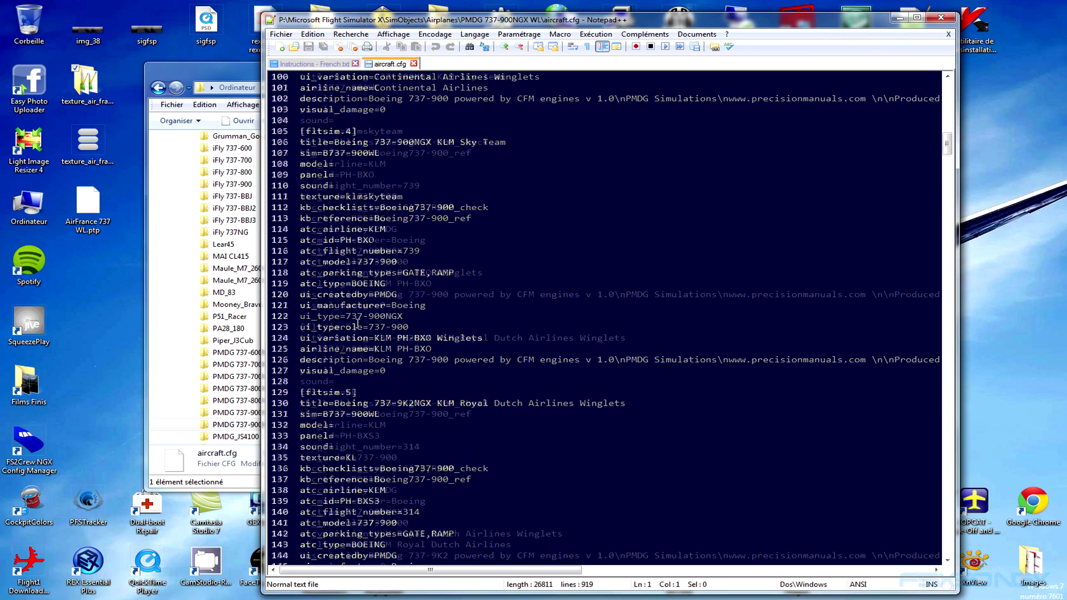
scroll(343, 268, down, 6)
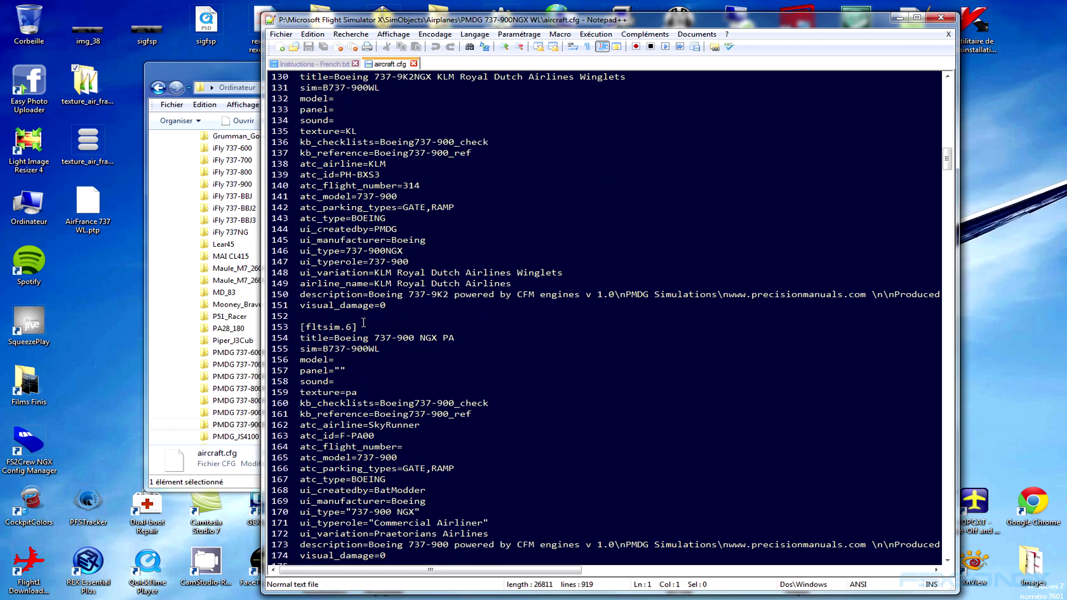
scroll(350, 342, down, 14)
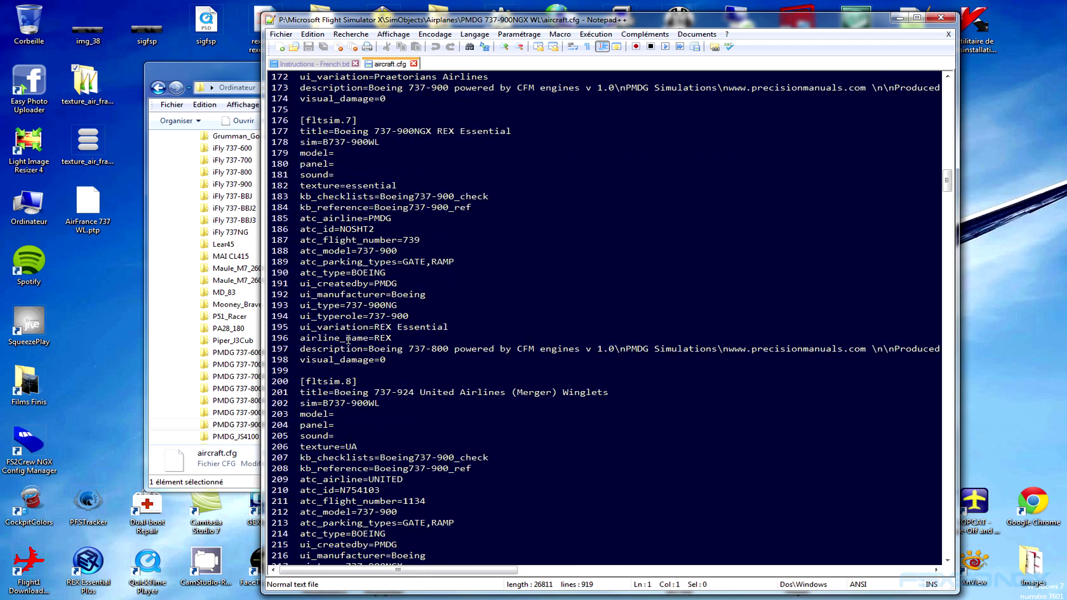
scroll(347, 340, down, 8)
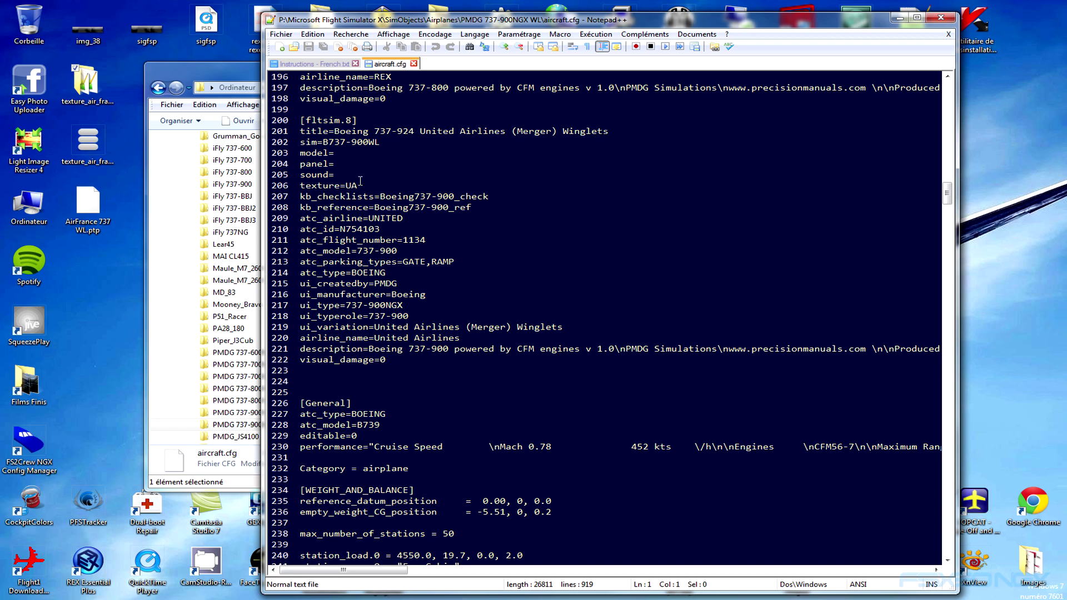
Copy the Air France [fltsim.XX] block from Instructions - French into aircraft.cfg at line 224, between the last livery entry and [General]
click(349, 376)
click(314, 65)
drag(301, 152, 385, 416)
right_click(325, 248)
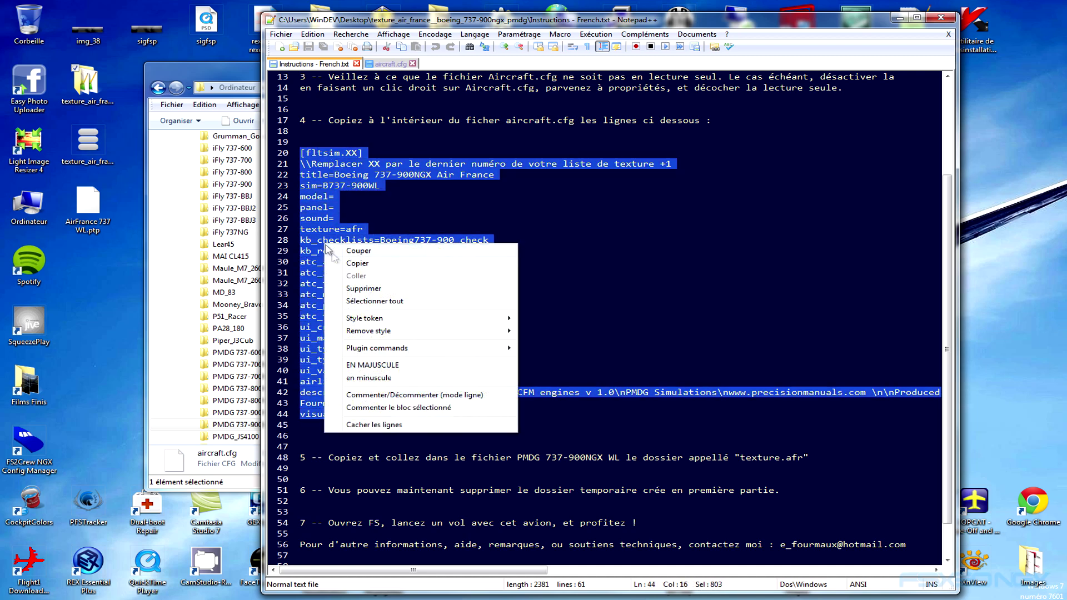
click(342, 263)
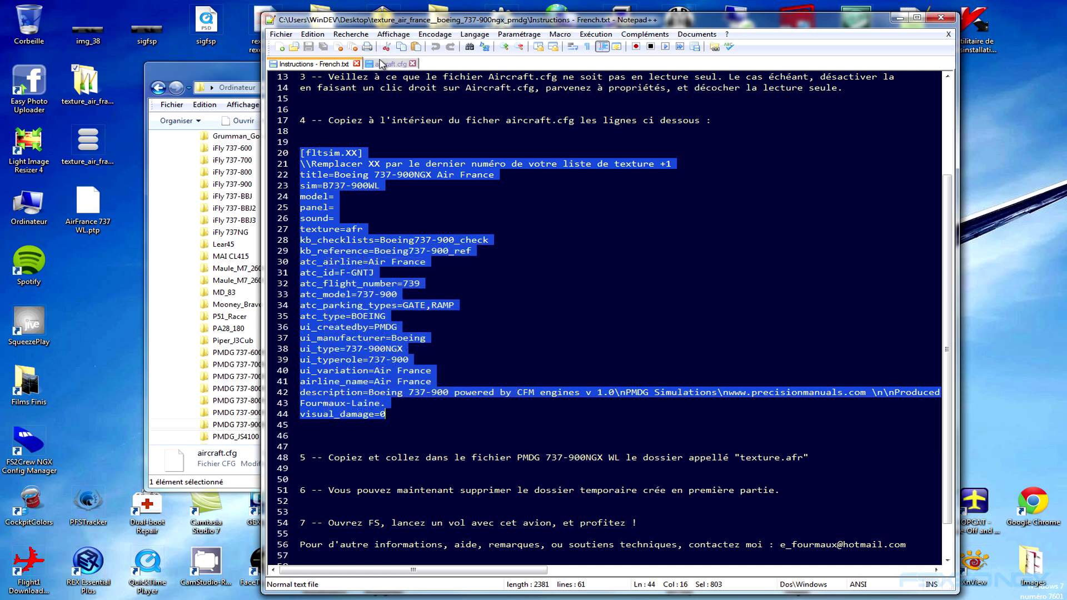
click(391, 64)
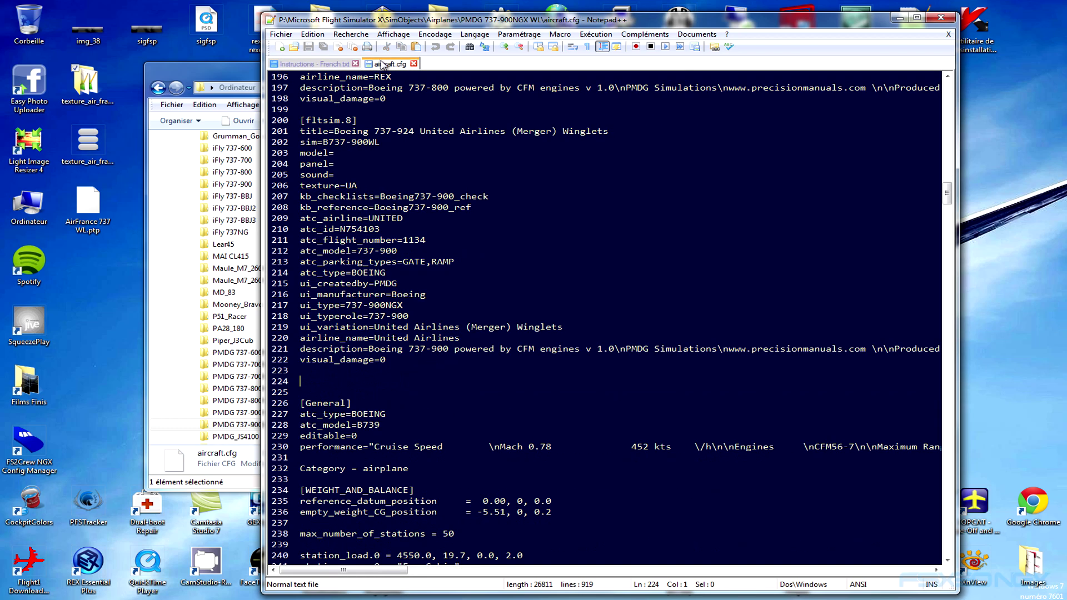
right_click(309, 380)
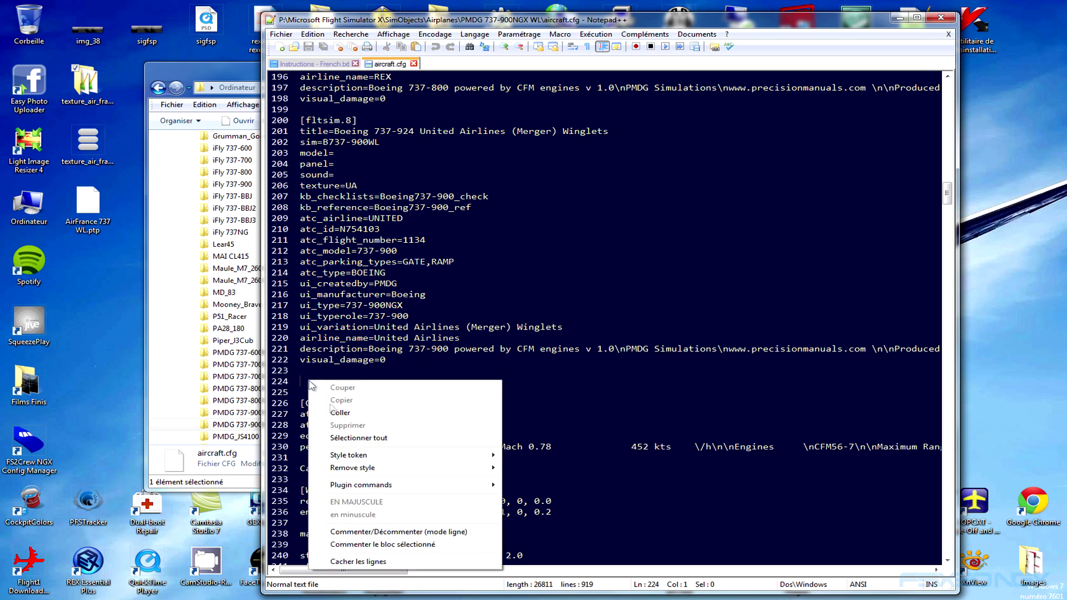
click(358, 415)
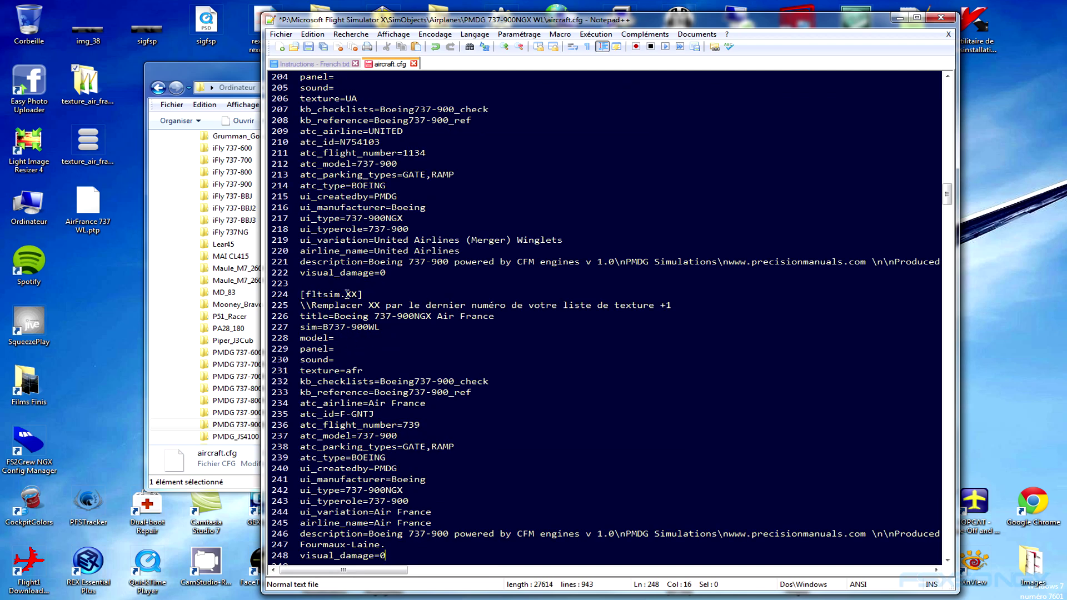
Renumber the pasted Air France entry as [fltsim.9], save aircraft.cfg and close Notepad++ after checking the entries
scroll(369, 197, up, 2)
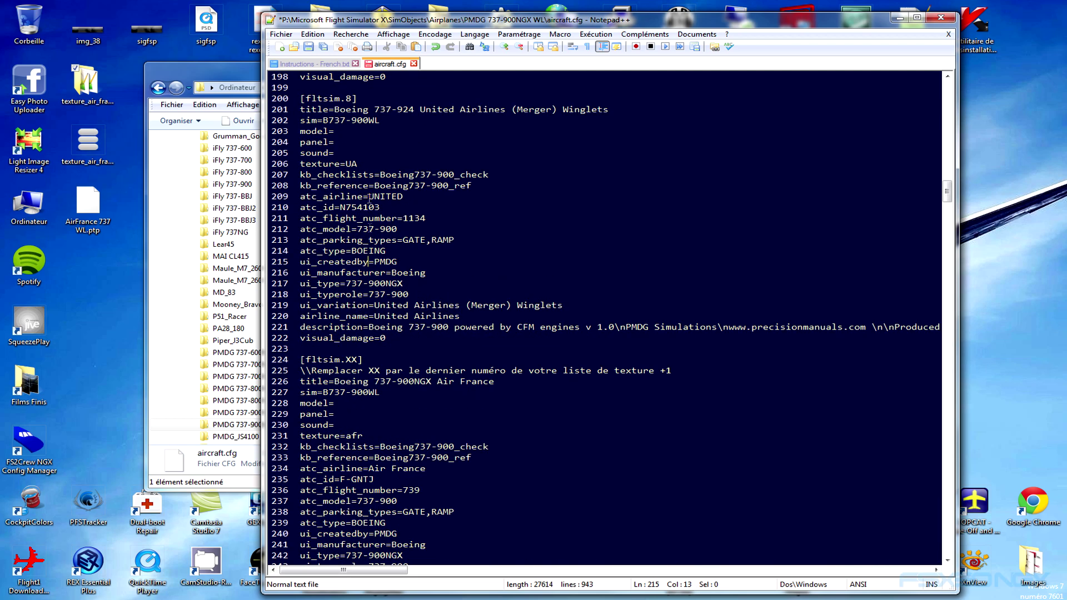
drag(346, 360, 359, 359)
click(309, 48)
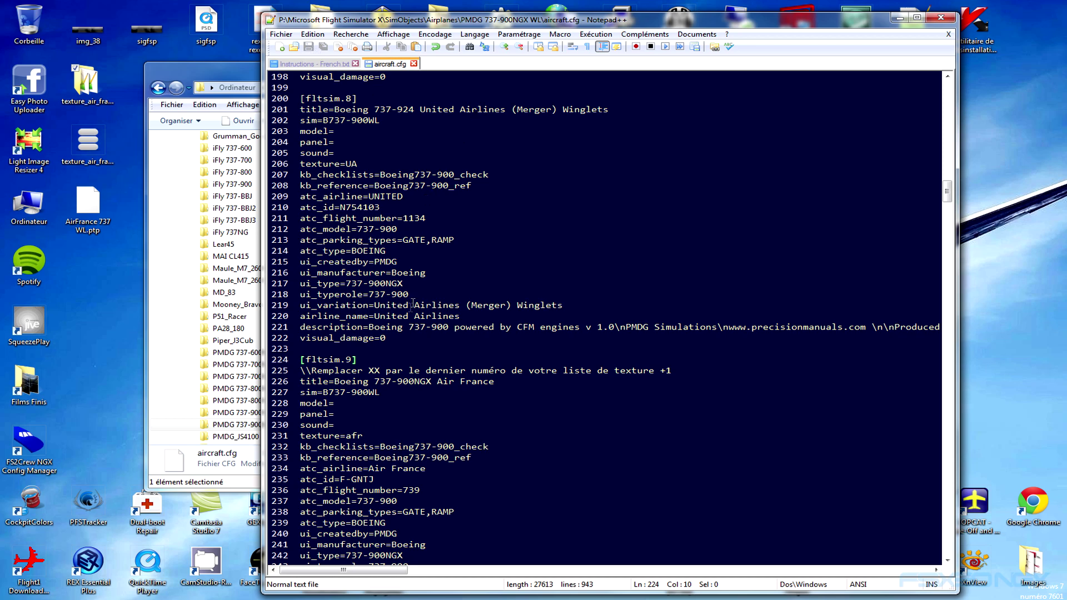
scroll(410, 307, down, 3)
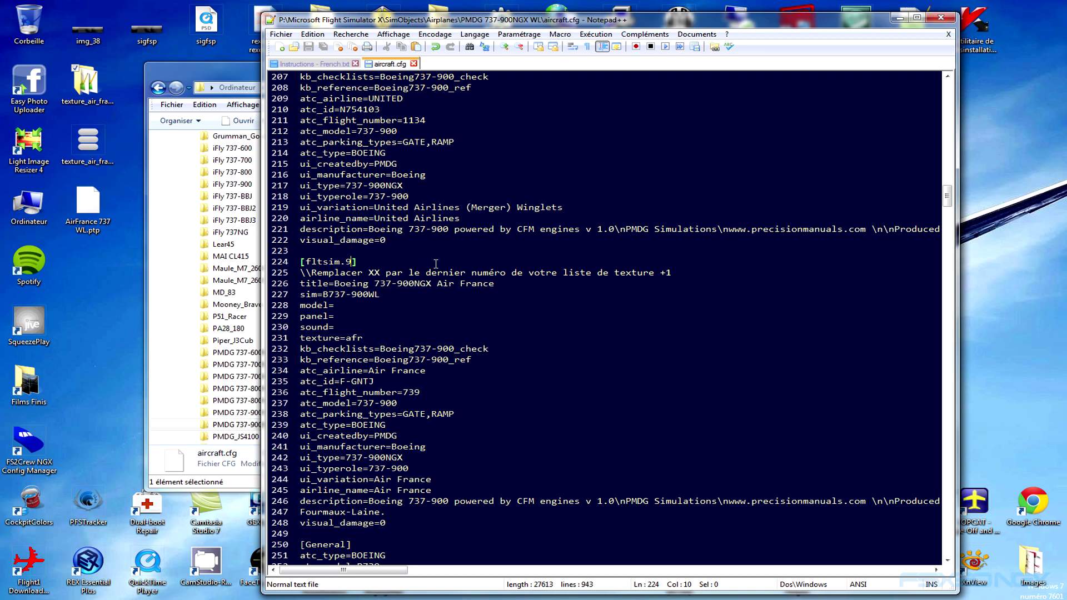
scroll(436, 264, up, 13)
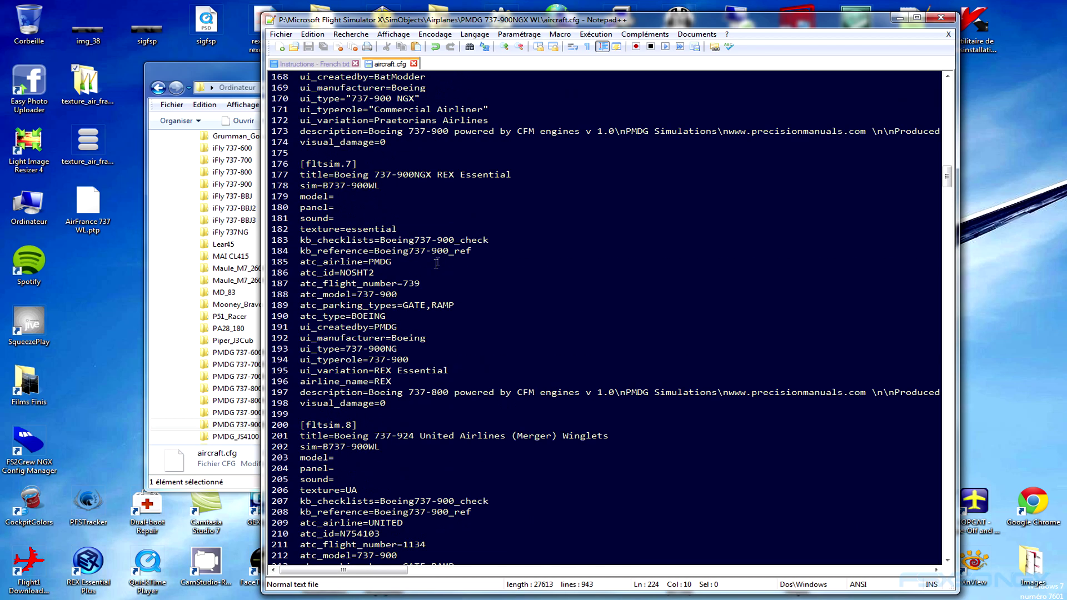
click(939, 21)
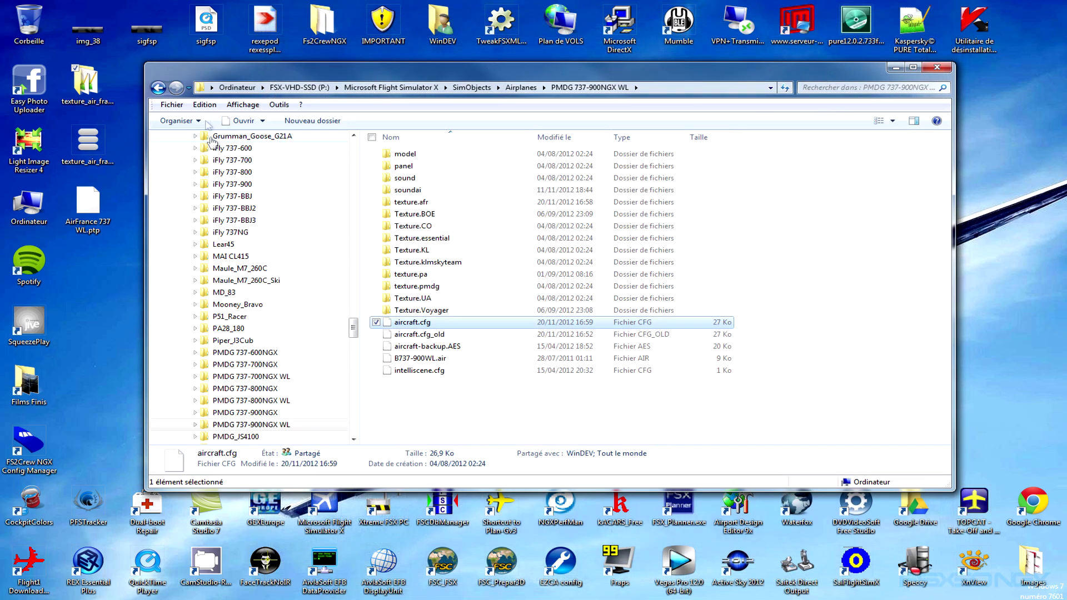
Go back up to the SimObjects folder and switch to the PMDG Livery Manager
click(168, 89)
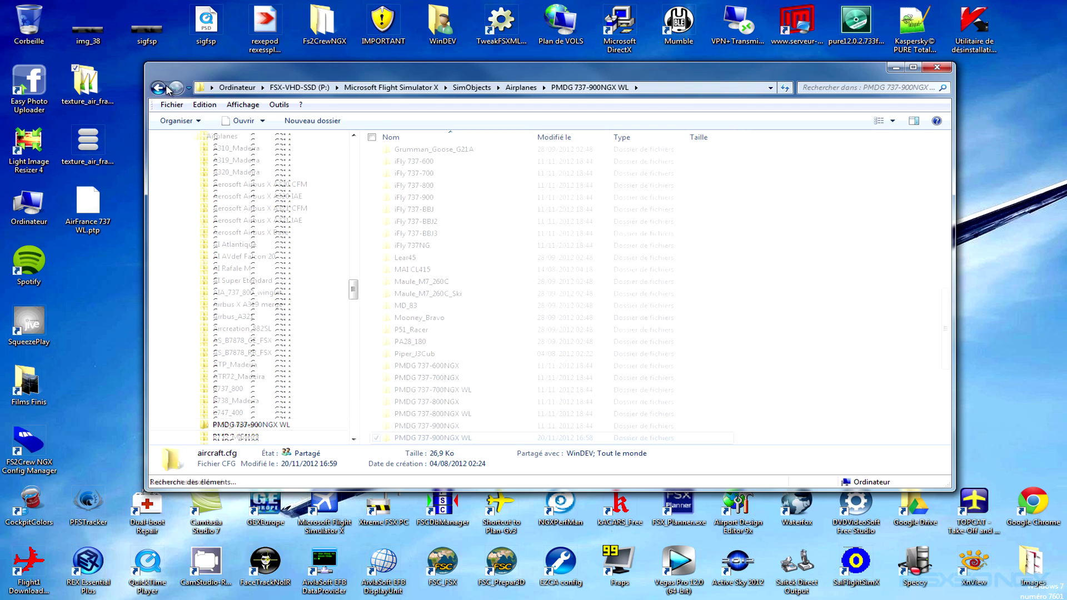
click(167, 89)
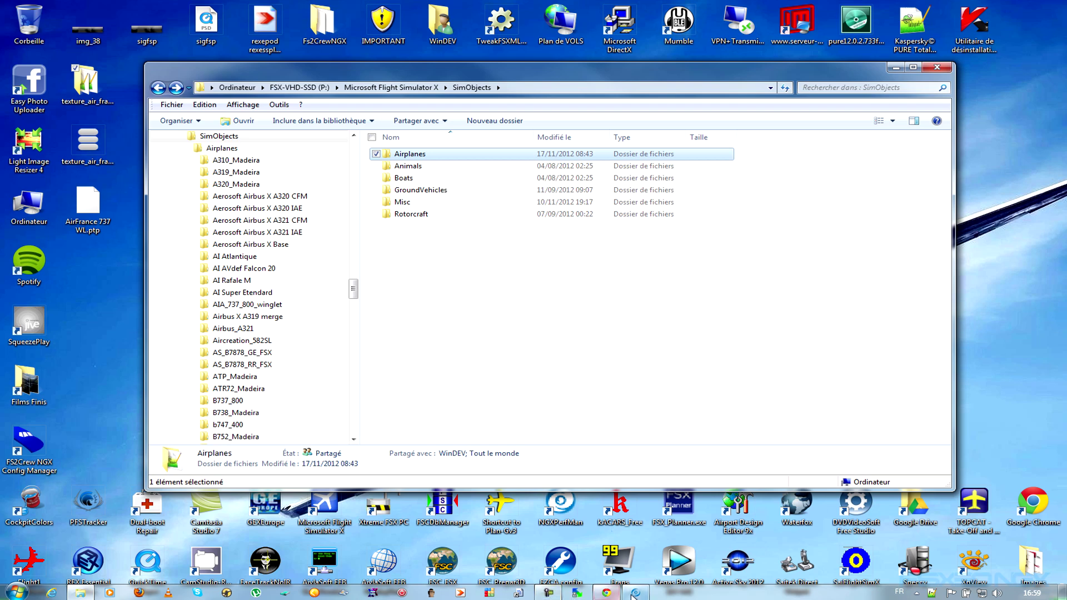
click(632, 591)
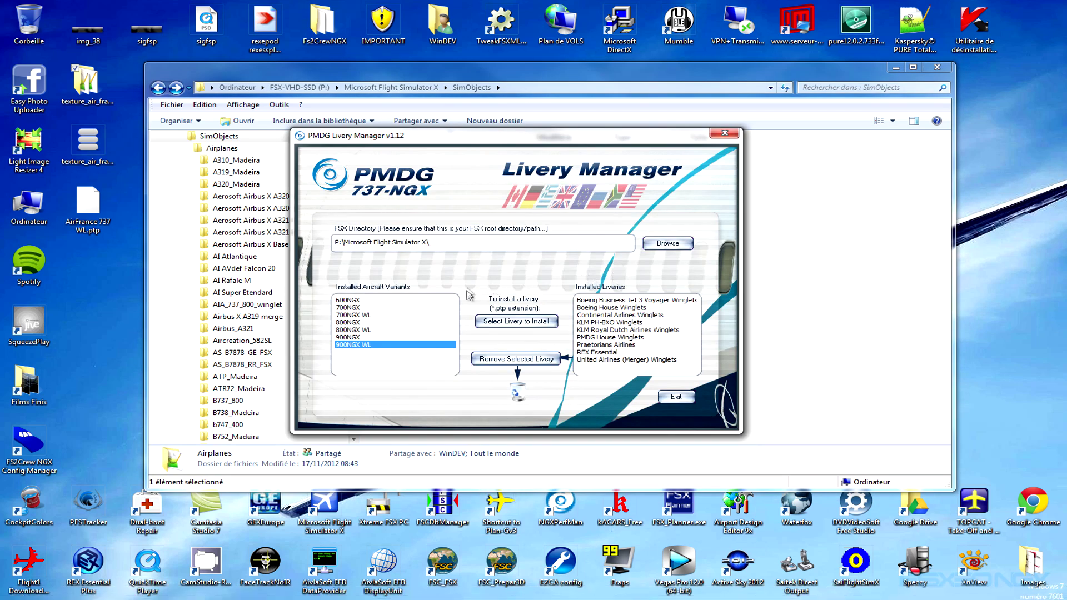
Exit the Livery Manager, relaunch PMDG_Livery_Manager from the PMDG\Livery Manager folder, and list the liveries installed for 900NGX WL
click(676, 396)
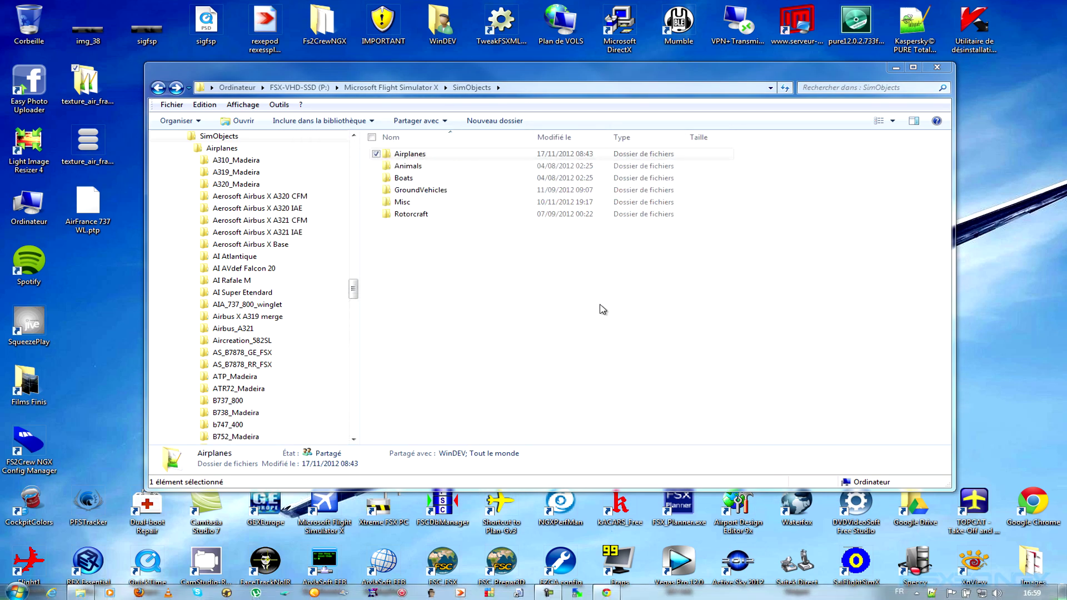
drag(353, 290, 355, 269)
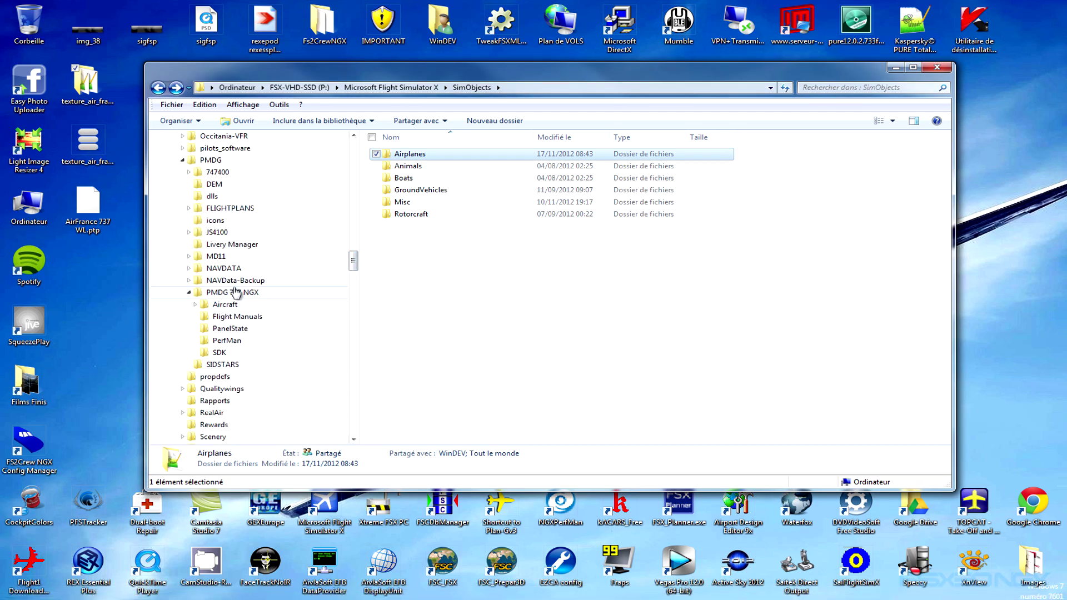
click(212, 161)
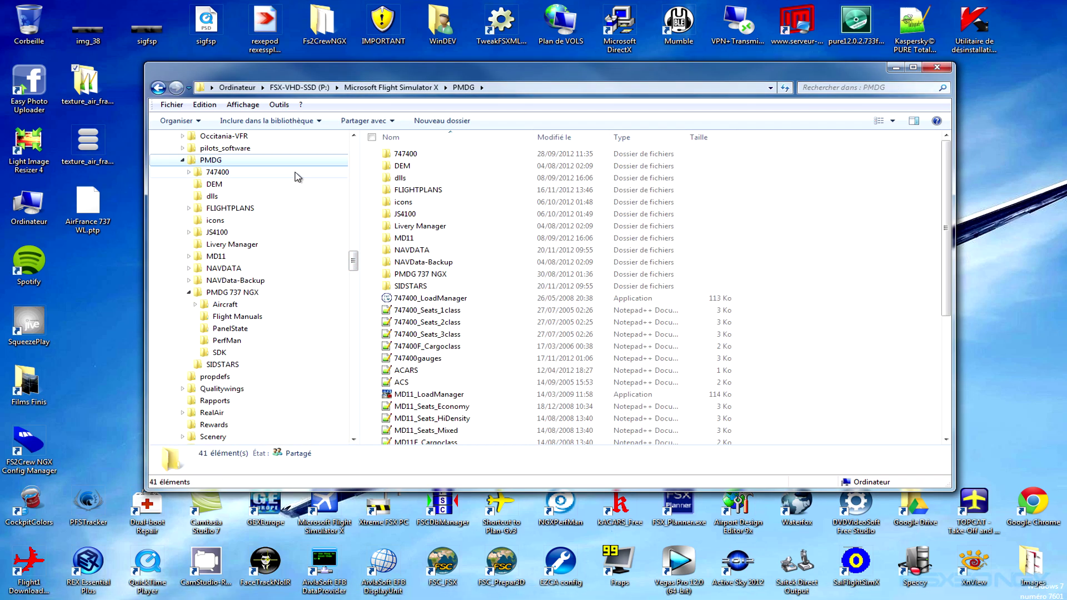
click(240, 244)
right_click(417, 158)
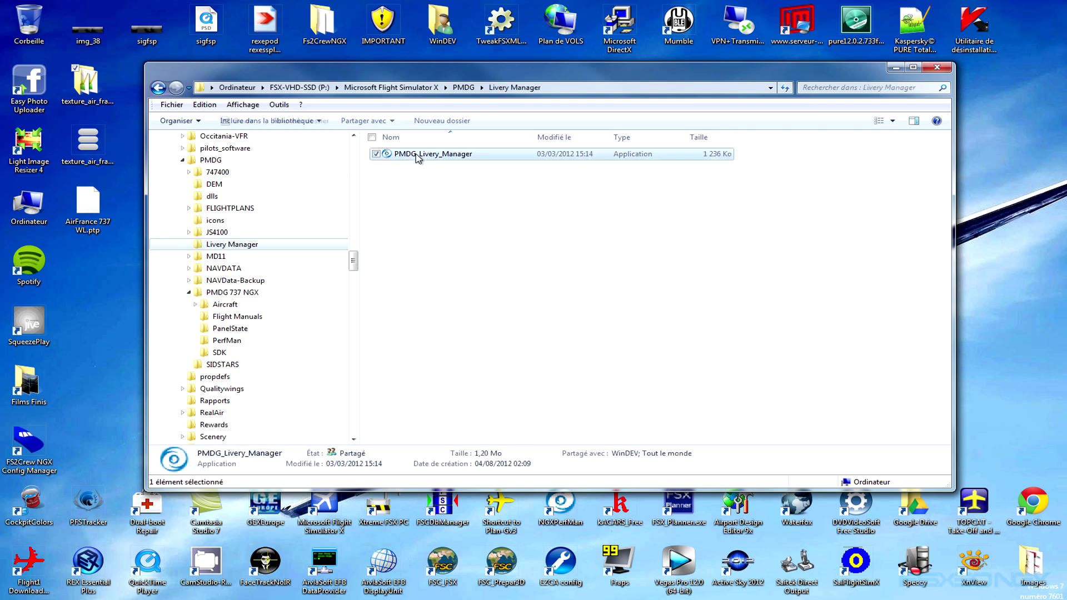
click(436, 174)
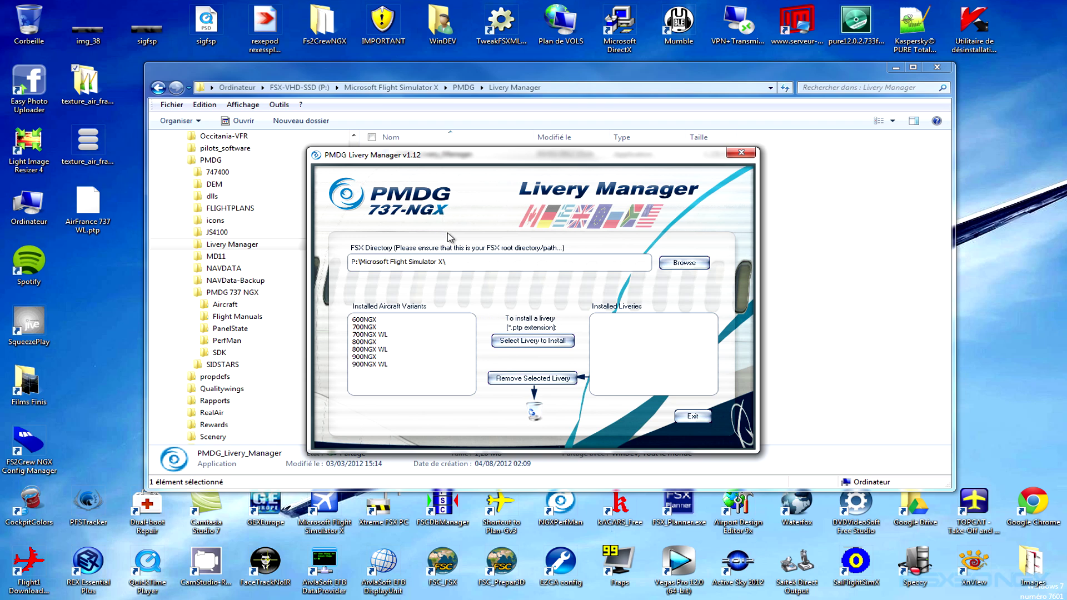
click(375, 365)
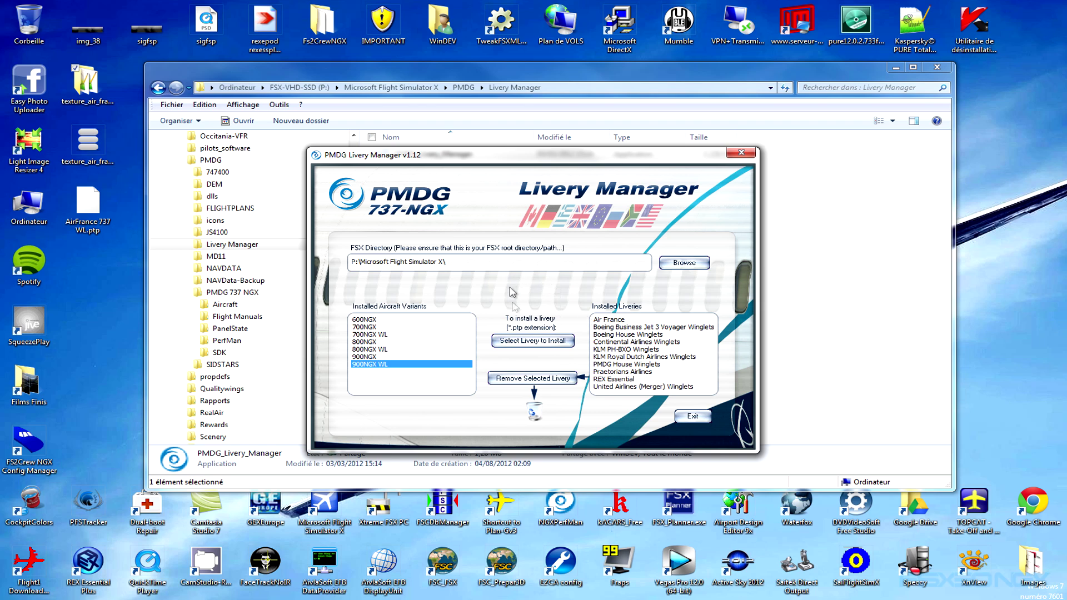
Delete the AirFrance 737 WL.ptp file from the desktop and move the Air France texture folder into its place
right_click(79, 221)
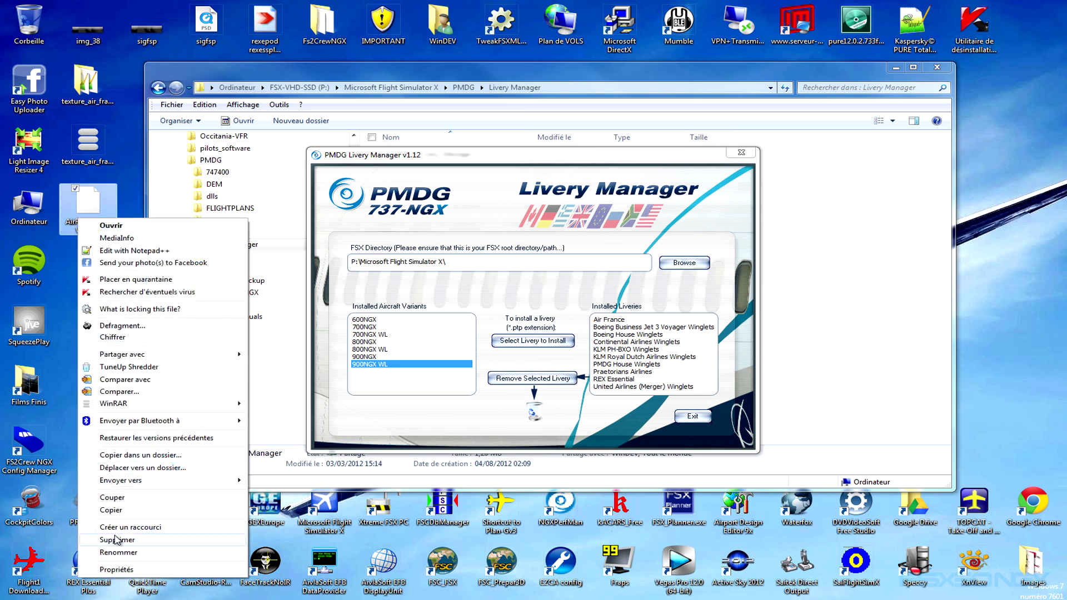
click(116, 539)
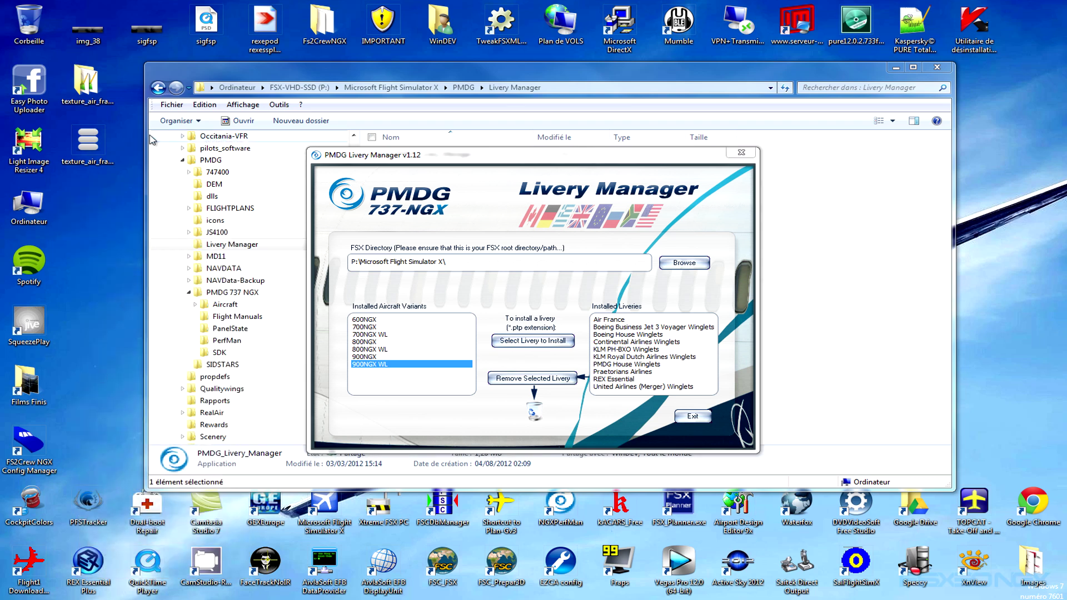
drag(105, 101, 100, 233)
Look through the Air France texture package and its texture.afr subfolder, and close the folder window
double_click(100, 233)
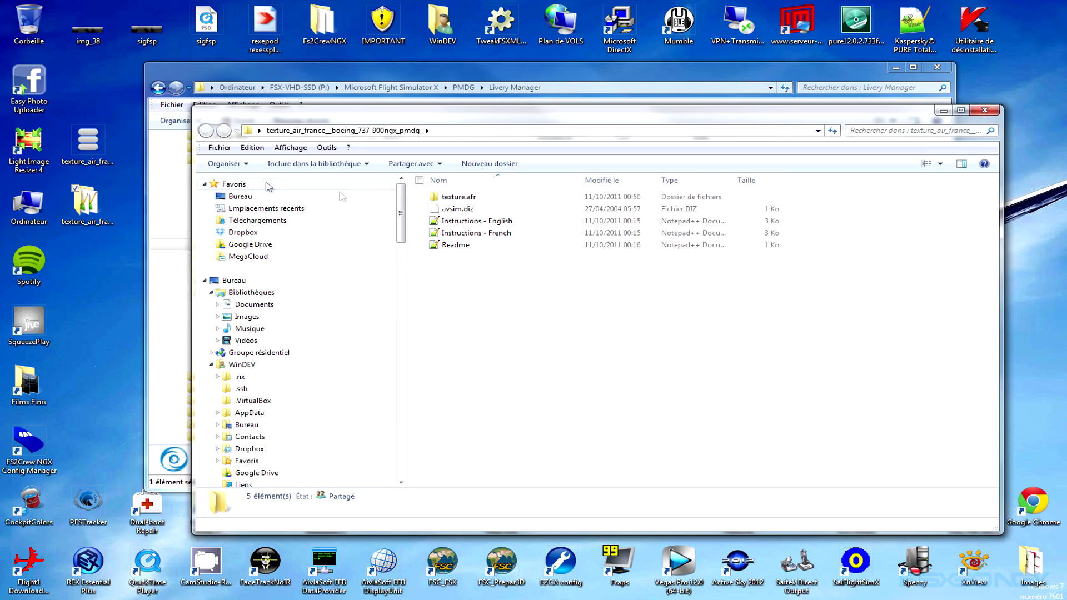
double_click(455, 195)
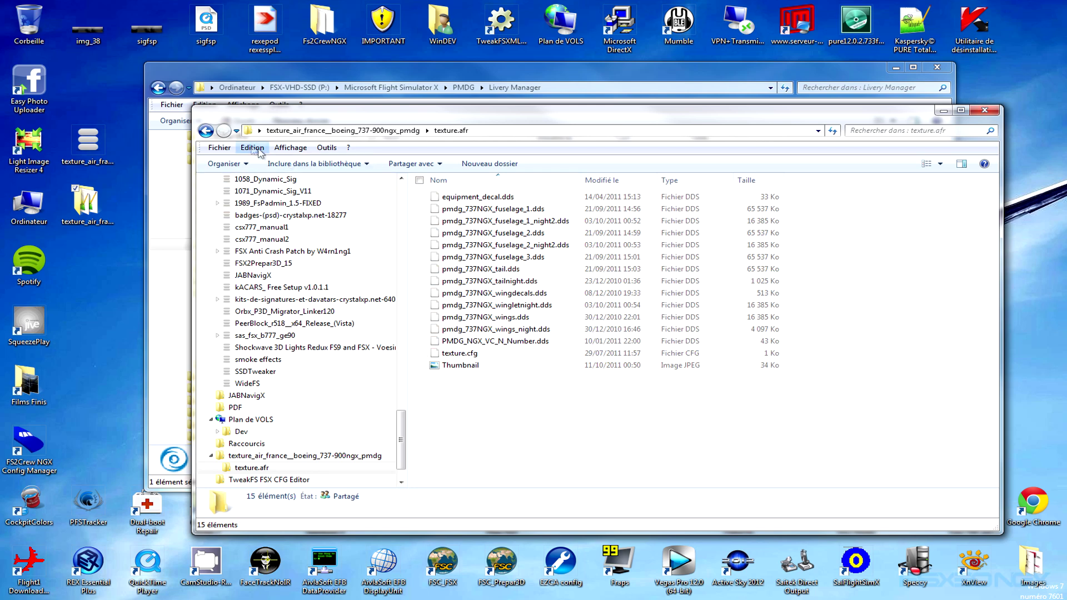
click(212, 133)
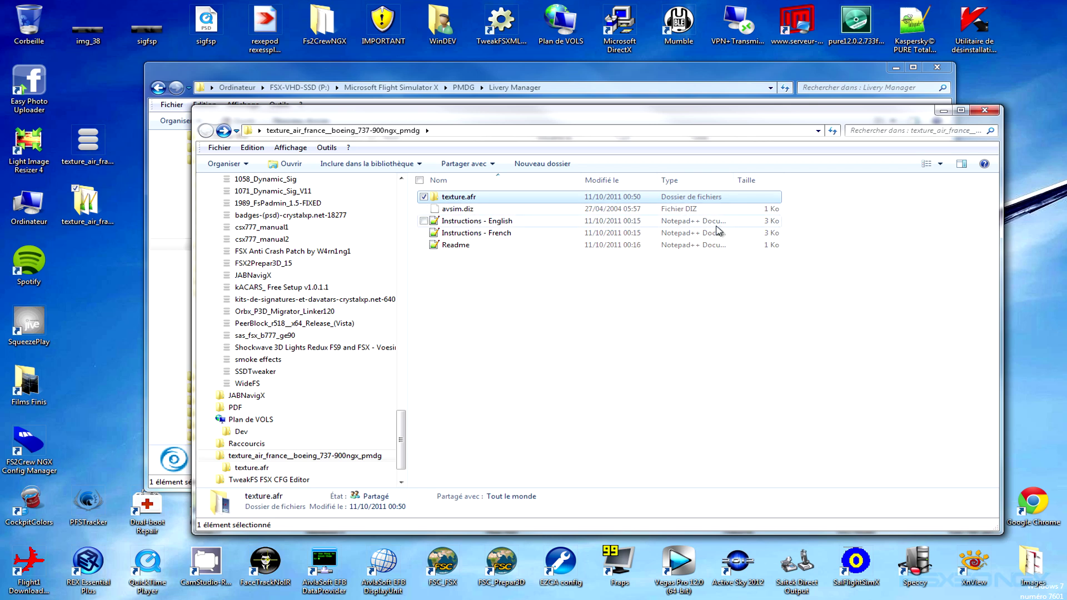
click(982, 113)
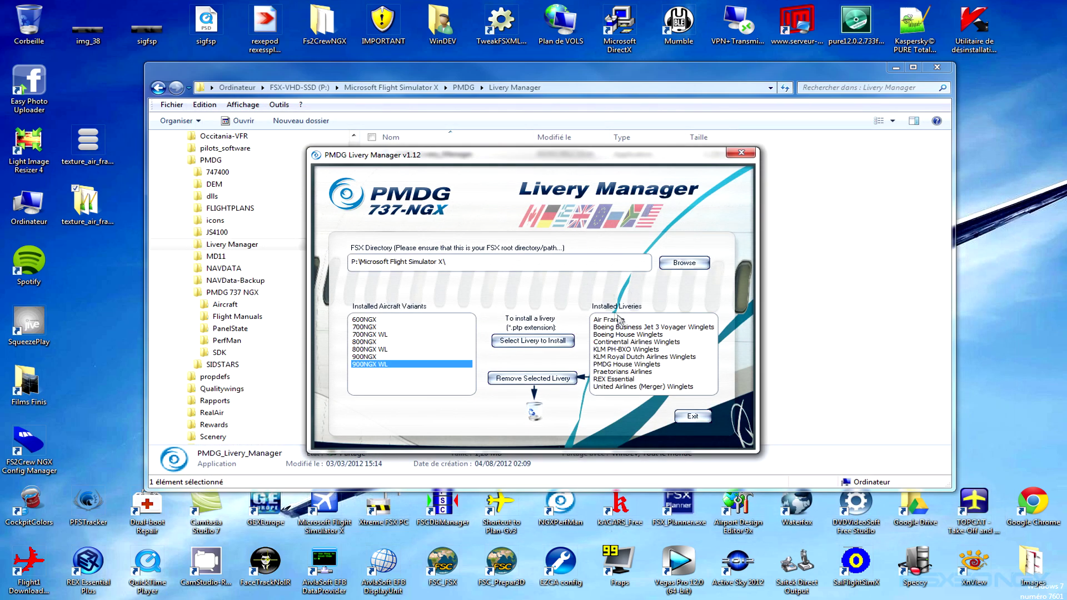
Export the installed Air France livery to the desktop as a PMDG texture pack named PMDG 737-900NGX_WL
drag(560, 161, 567, 148)
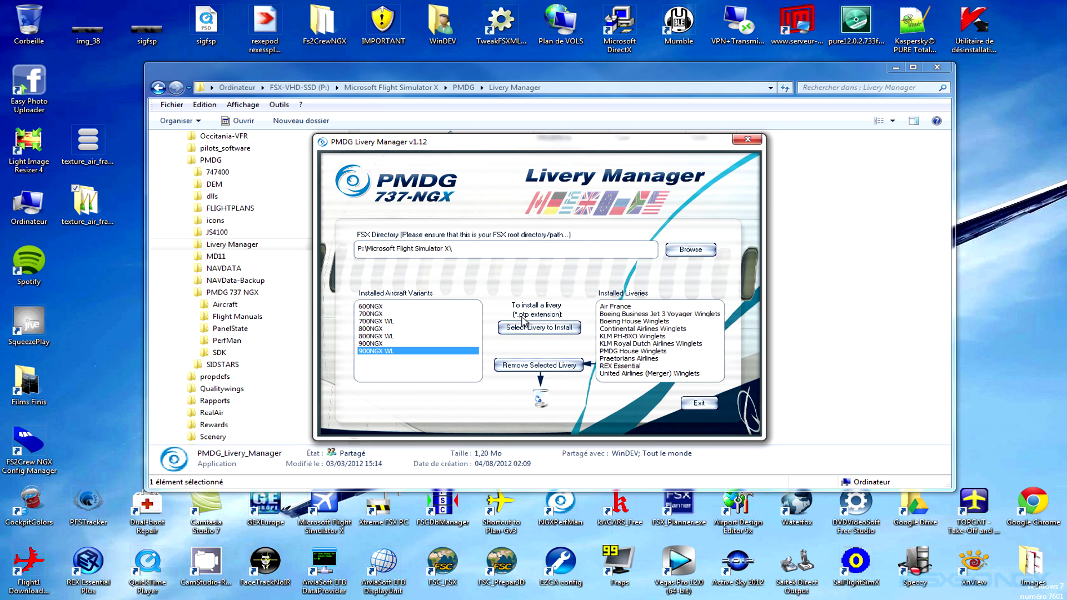
right_click(608, 307)
click(609, 307)
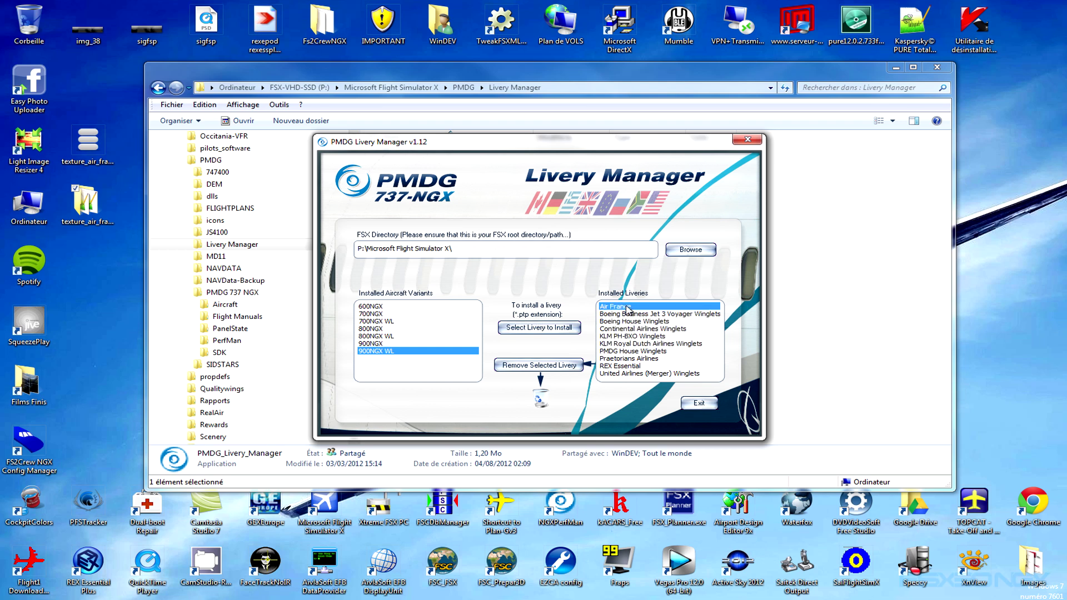
right_click(628, 309)
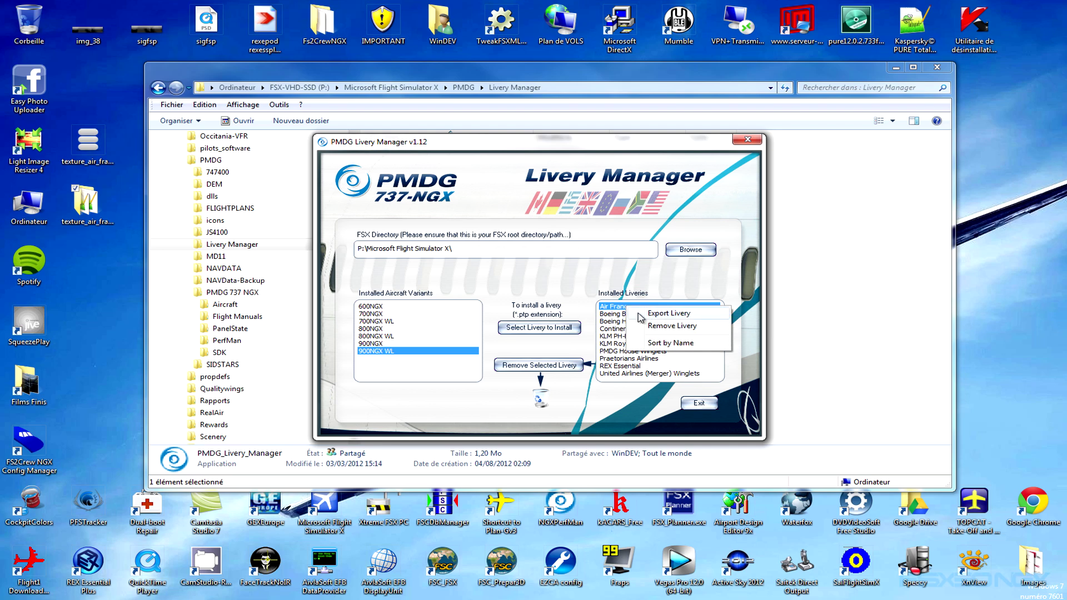
click(640, 314)
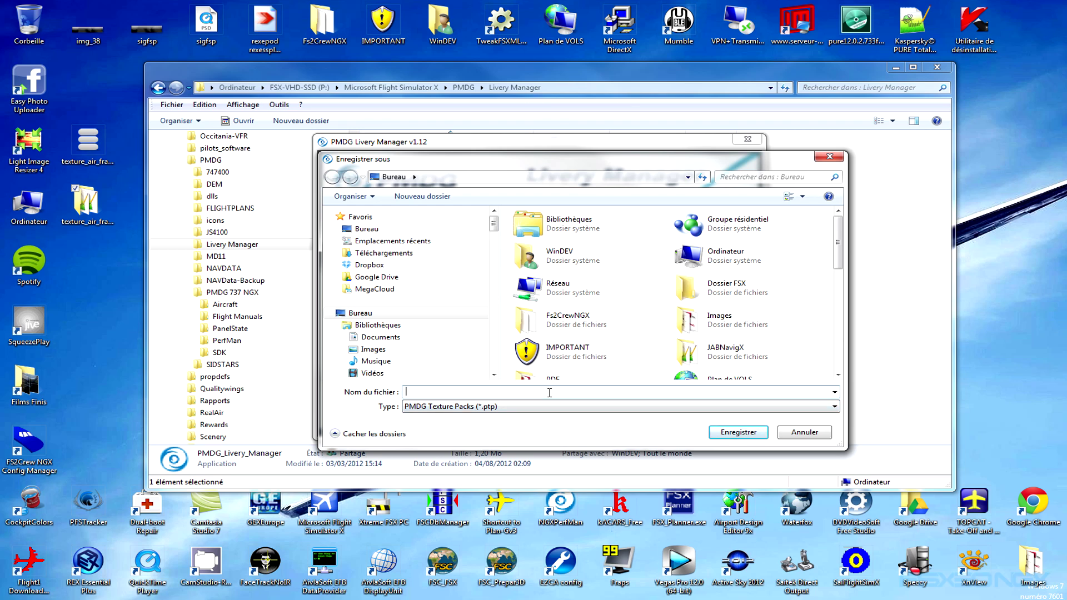
text(Pm)
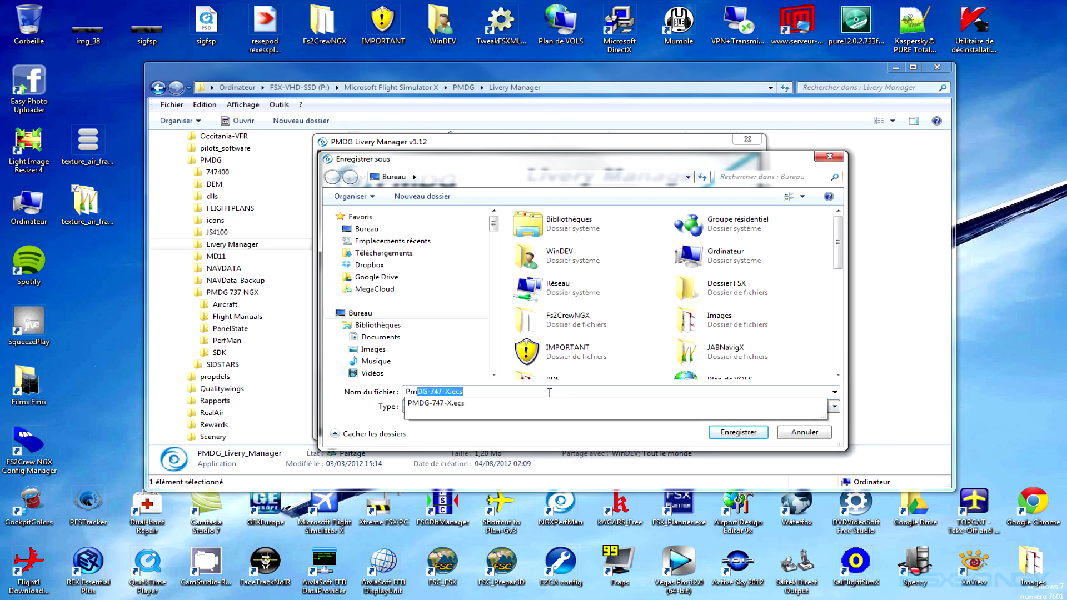
key(BackSpace)
key(BackSpace)
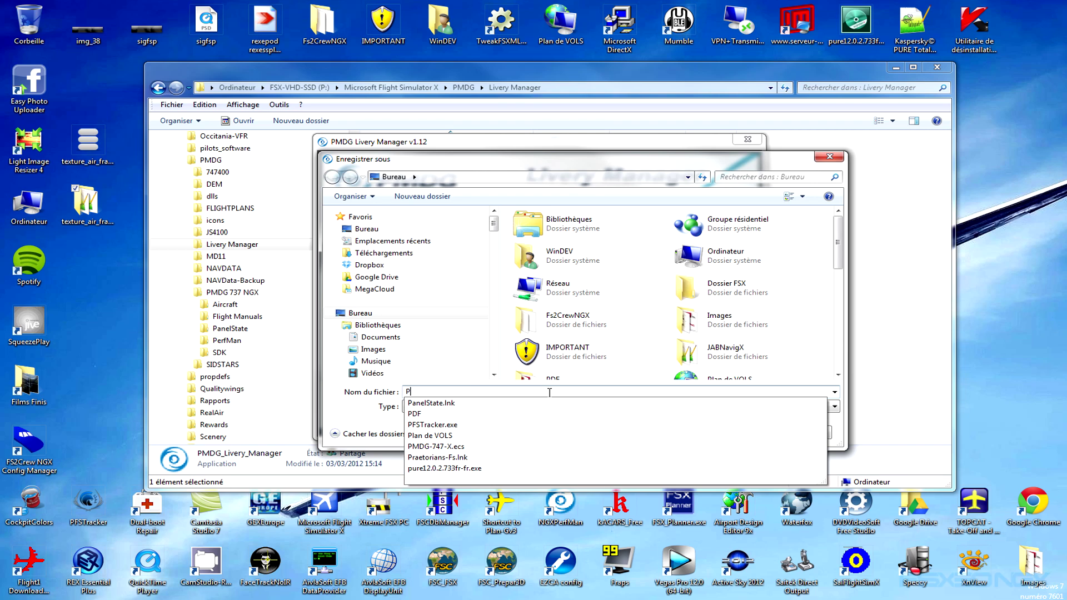
text(MDG 737-900NGX_WL)
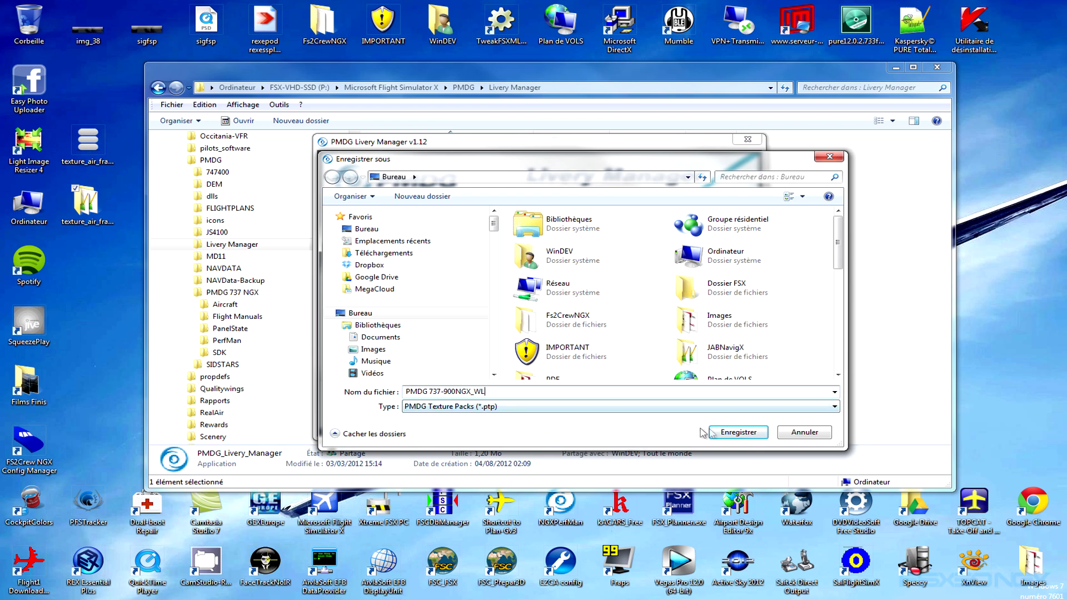
click(720, 432)
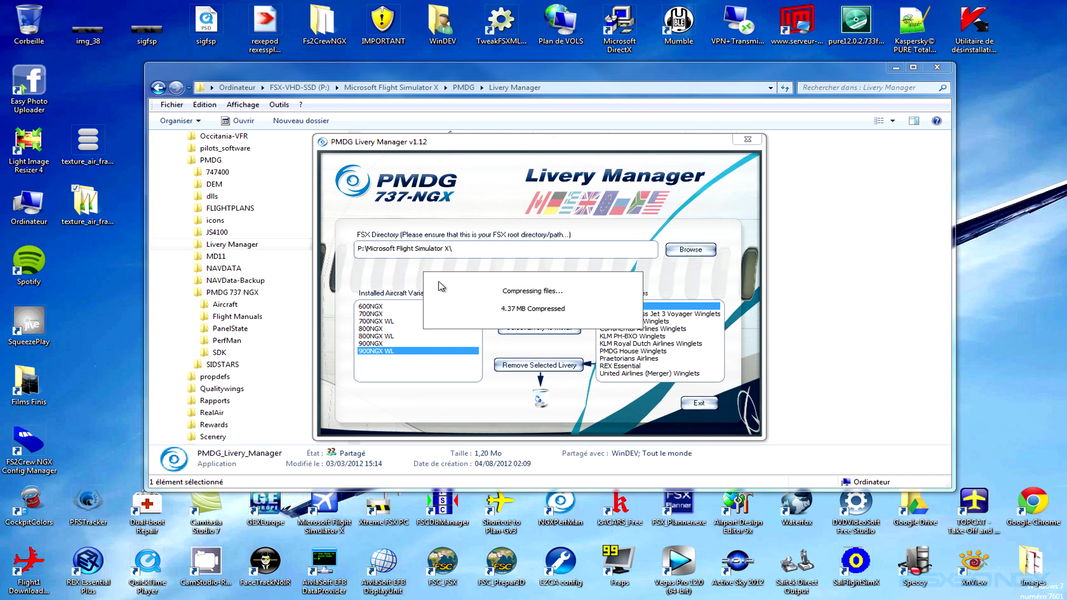
Check the size of the texture_air_france__boeing_737-900ngx_pmdg folder in its properties and close them
right_click(97, 201)
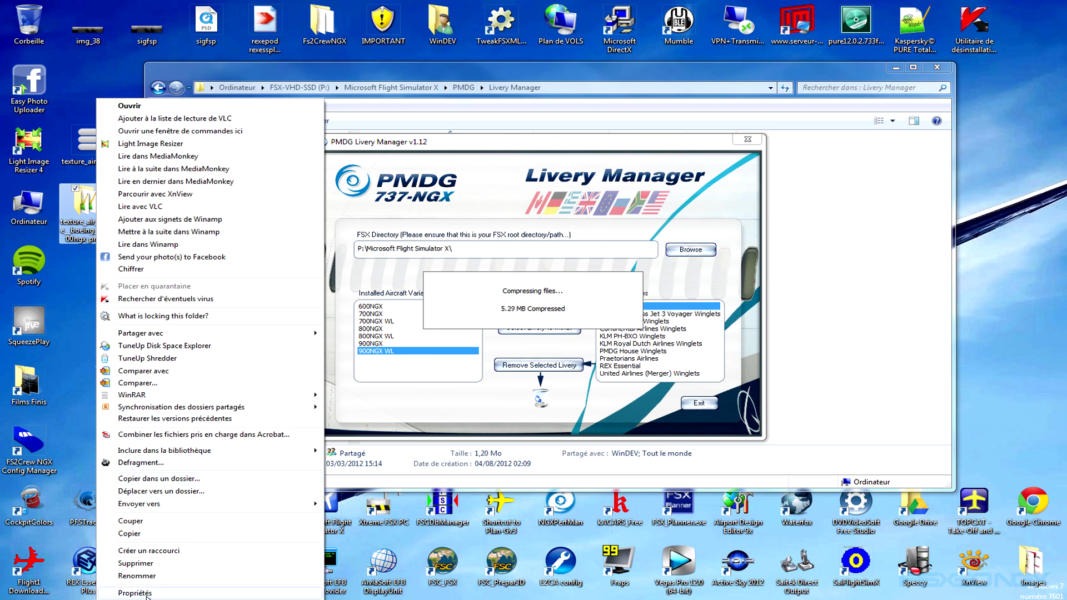
click(147, 593)
drag(264, 215, 866, 229)
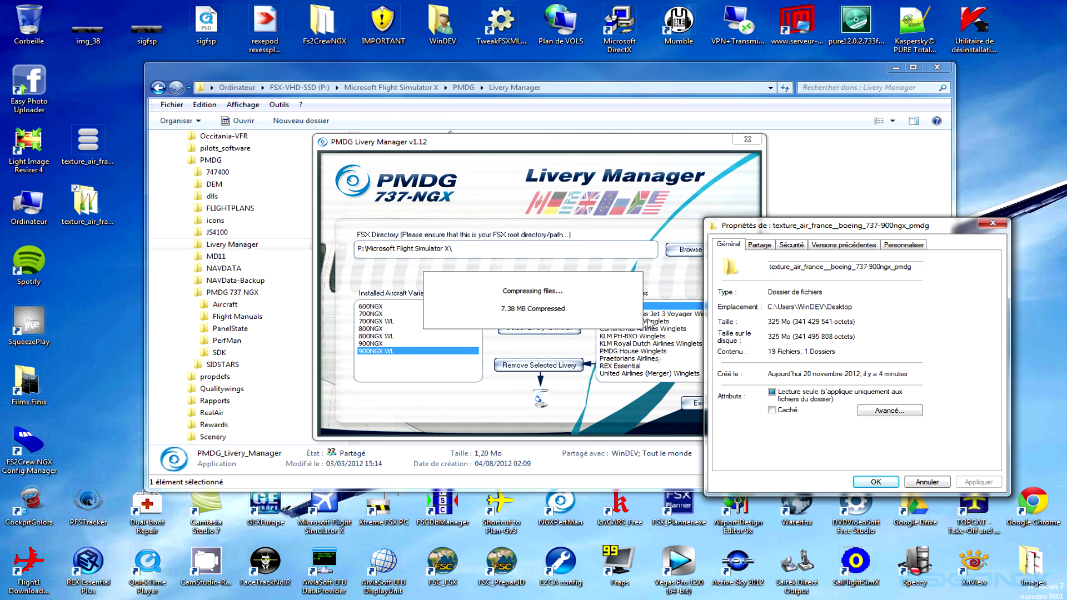
click(992, 223)
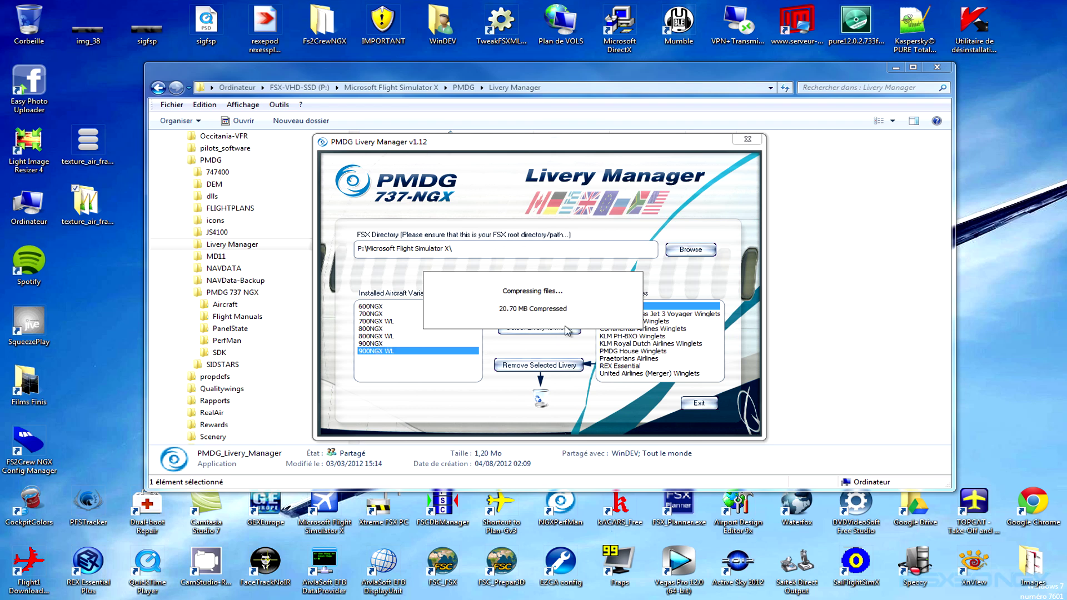
Minimise the file explorer window, dismiss the export message, and remove the Air France livery from the 900NGX WL variant
click(893, 68)
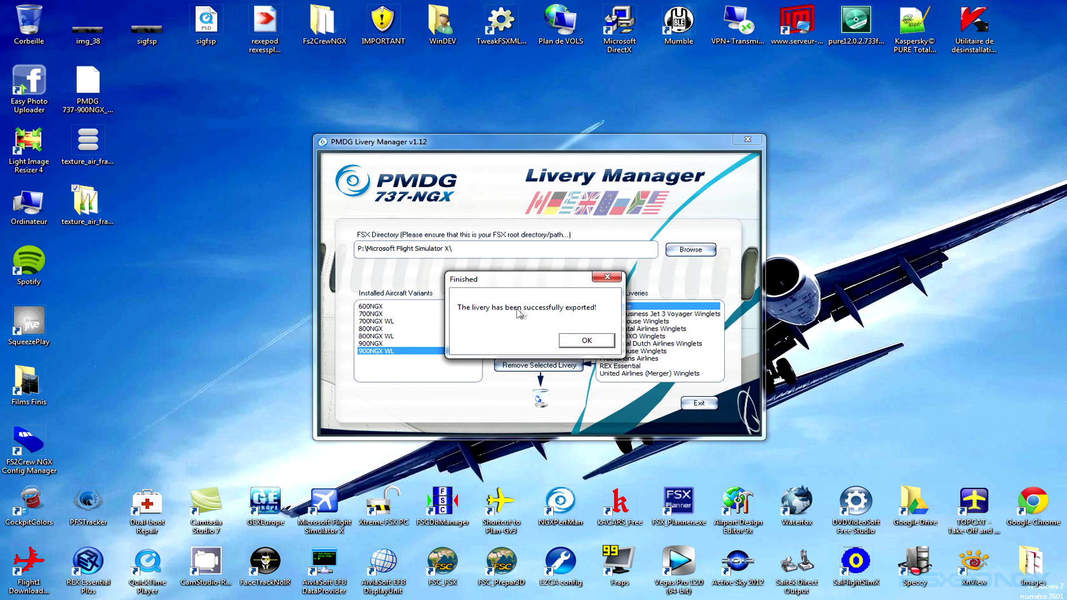
click(586, 341)
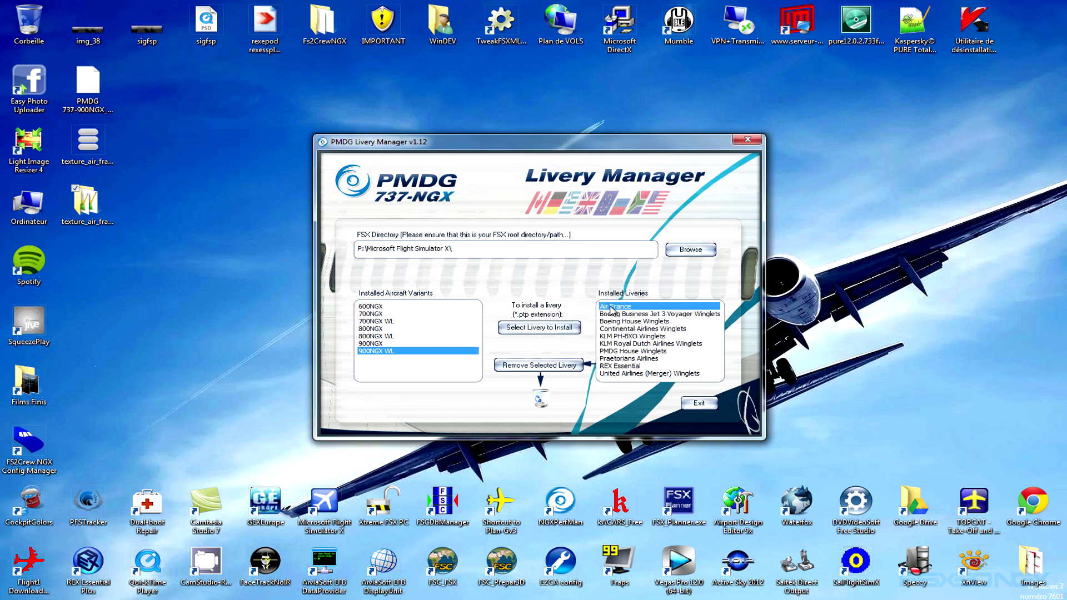
right_click(611, 311)
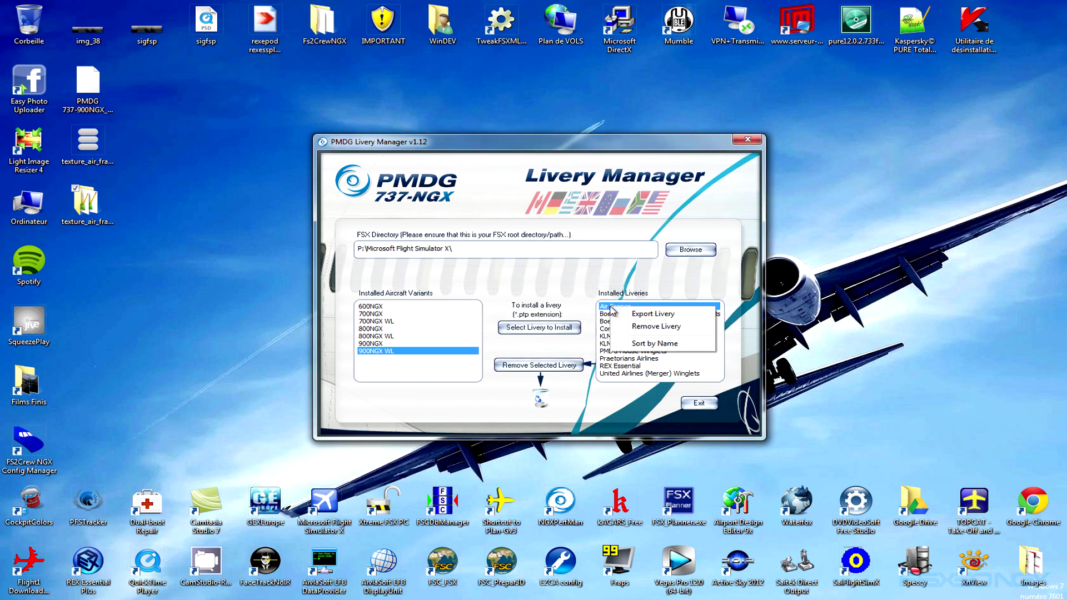
click(634, 329)
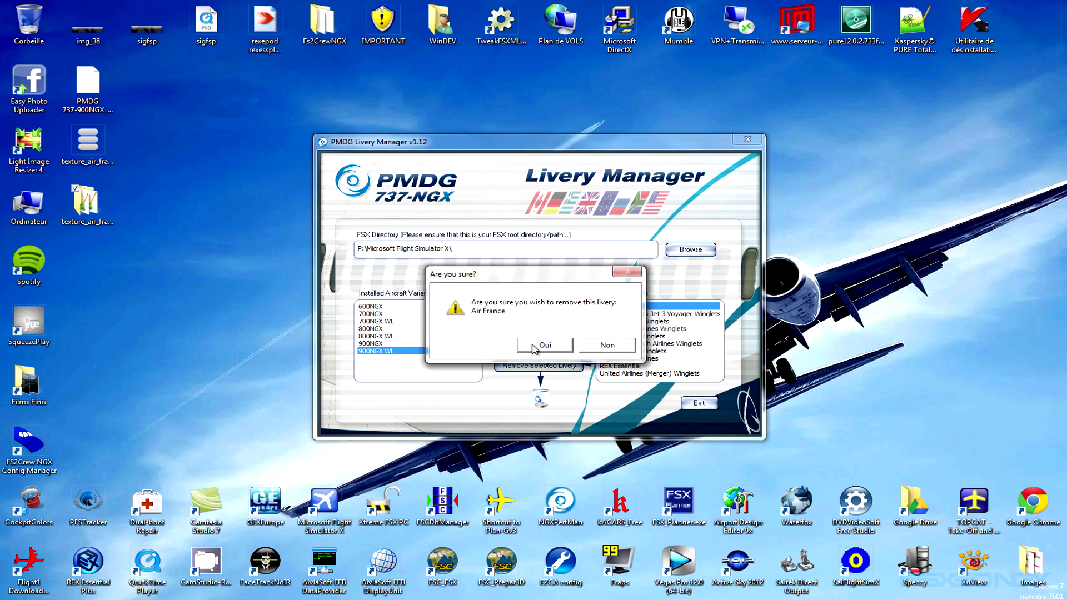
click(539, 345)
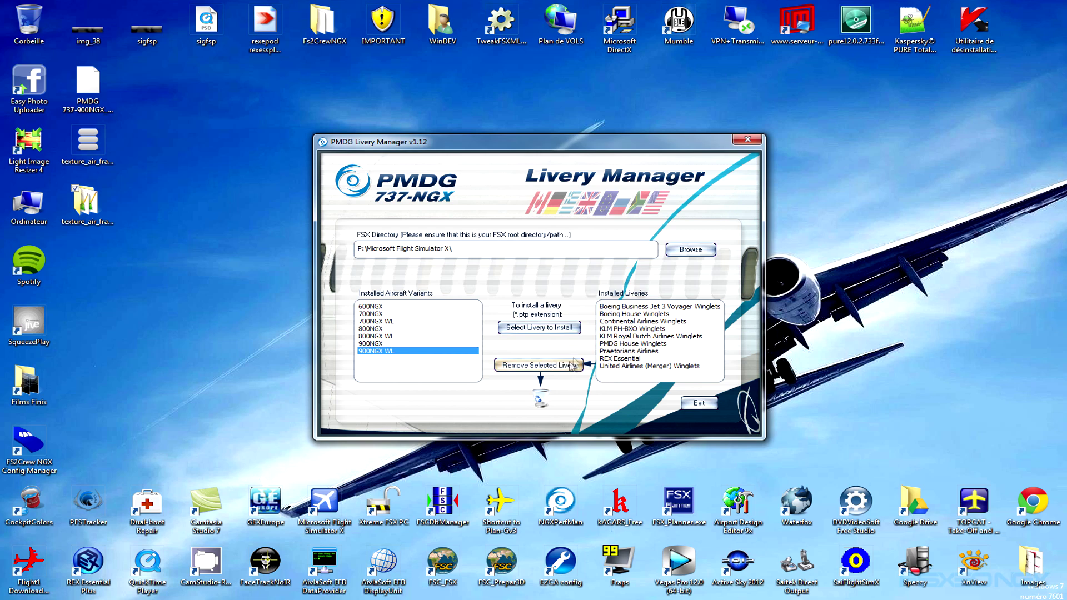
Start choosing a livery to install and browse the desktop to the exported PMDG 737-900NGX_WL.ptp
click(564, 332)
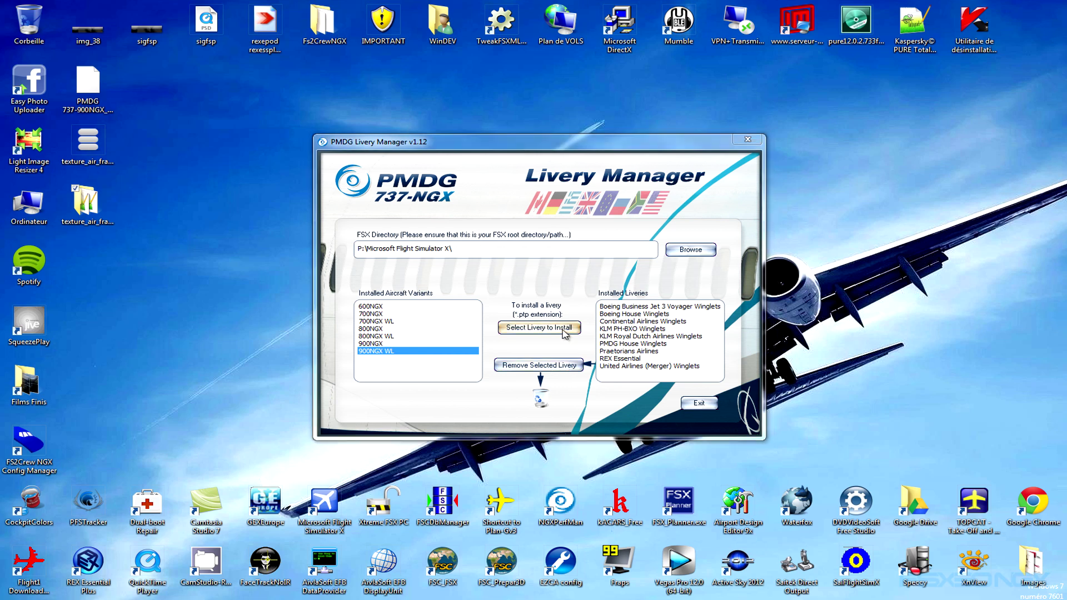
drag(839, 247, 840, 350)
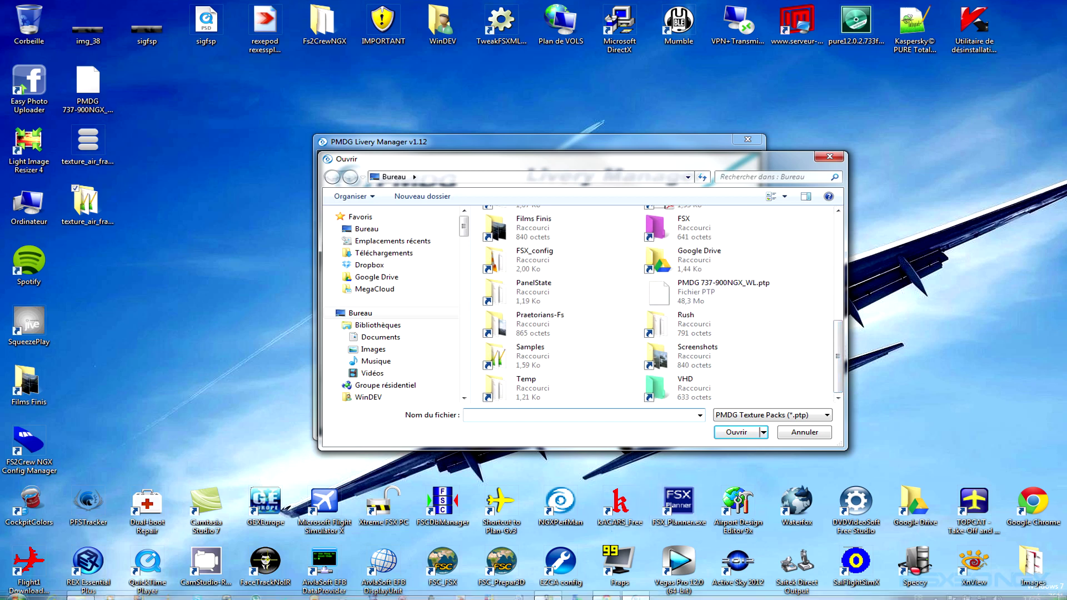
Switch to Notepad++, reload the modified aircraft.cfg, cancel the livery selection, and bring the file forward to check its last [fltsim] entries
click(936, 592)
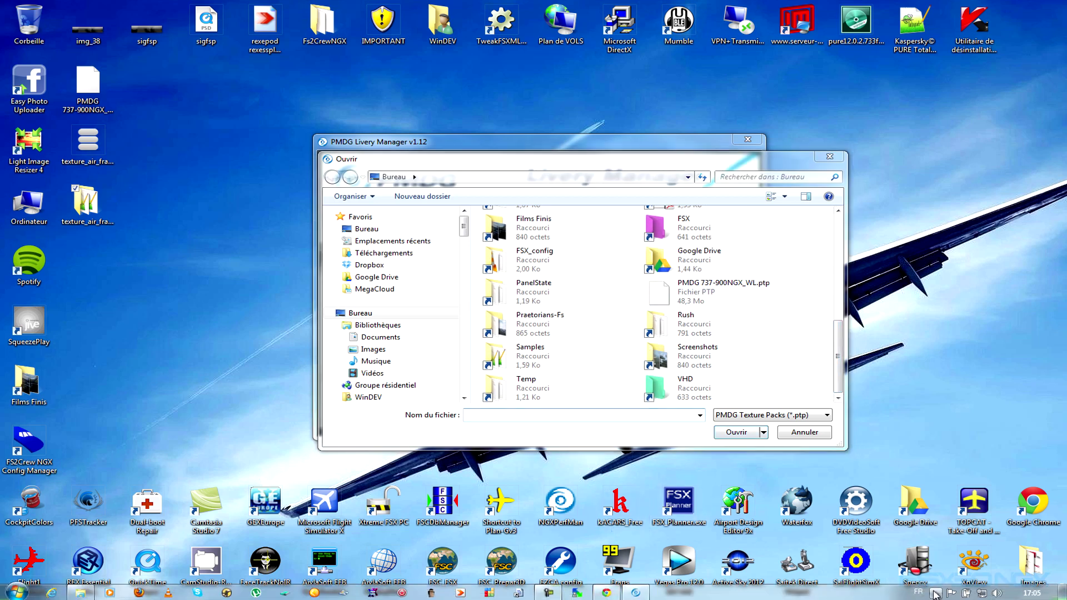
click(934, 538)
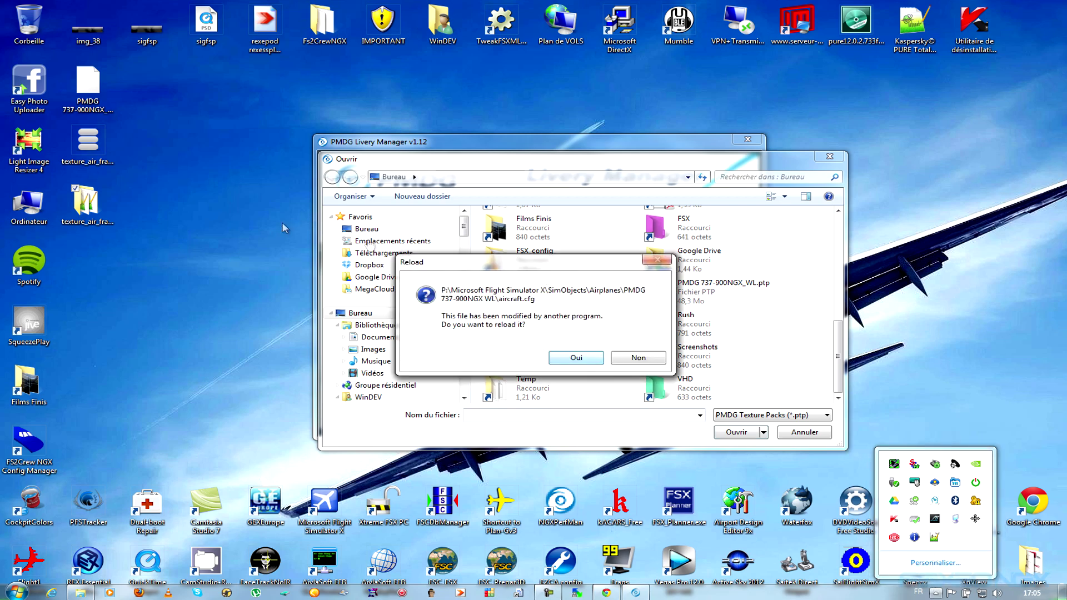
click(576, 355)
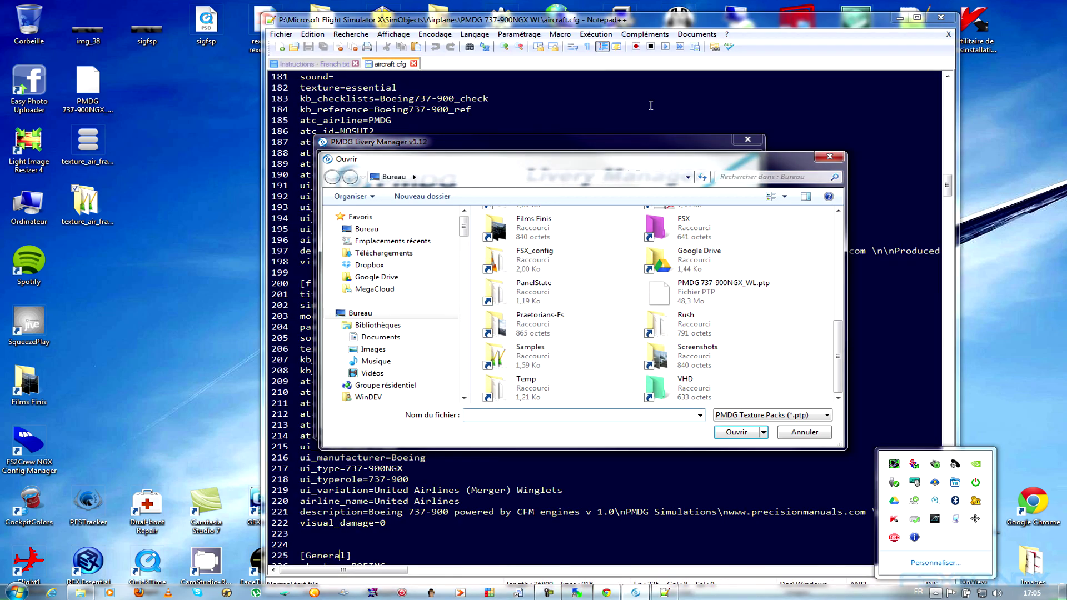
click(829, 156)
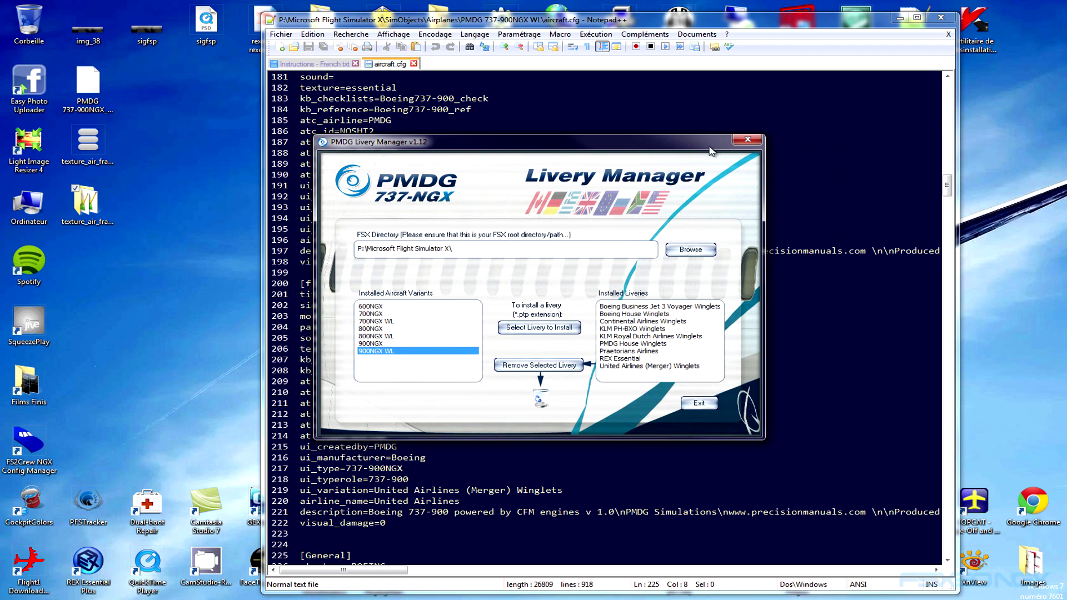
click(656, 110)
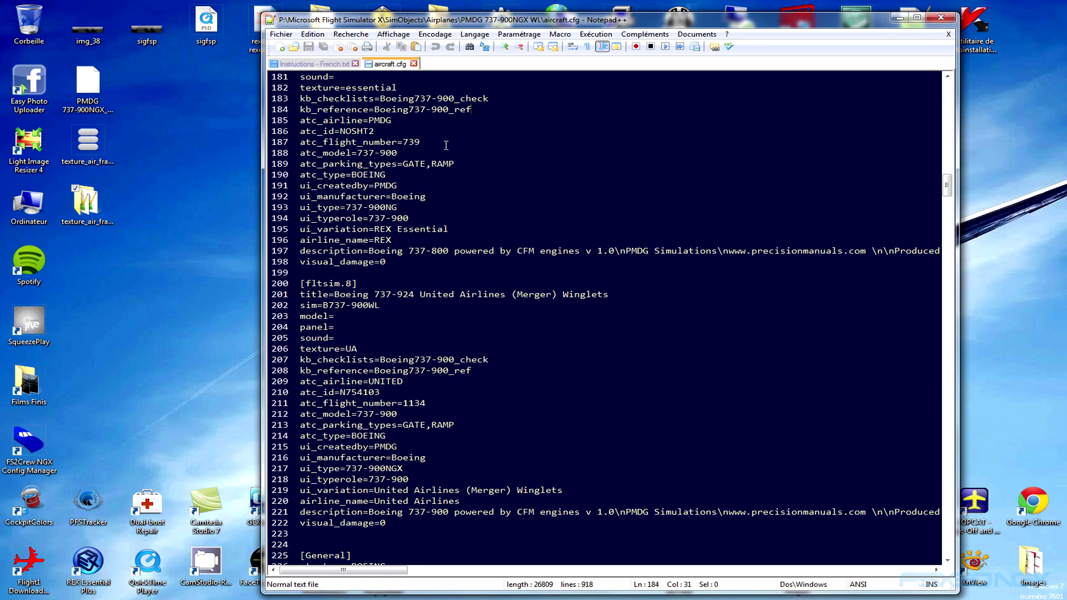
Review the last [fltsim] entries in aircraft.cfg, from the Praetorians Airlines livery to the end of the list
scroll(438, 155, down, 5)
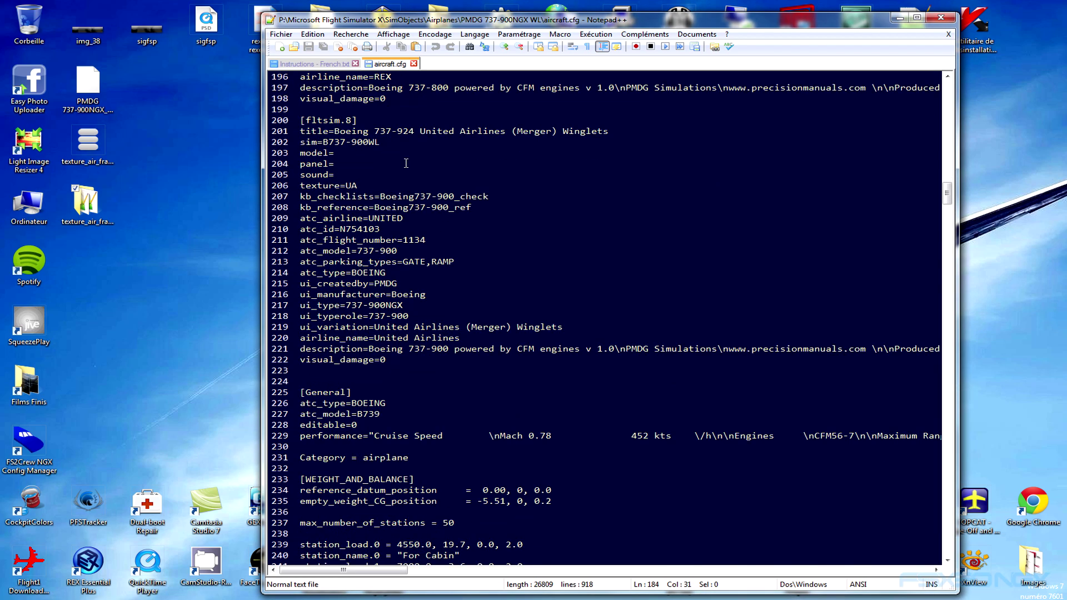
click(413, 160)
scroll(404, 200, down, 4)
scroll(404, 200, down, 2)
scroll(404, 200, up, 13)
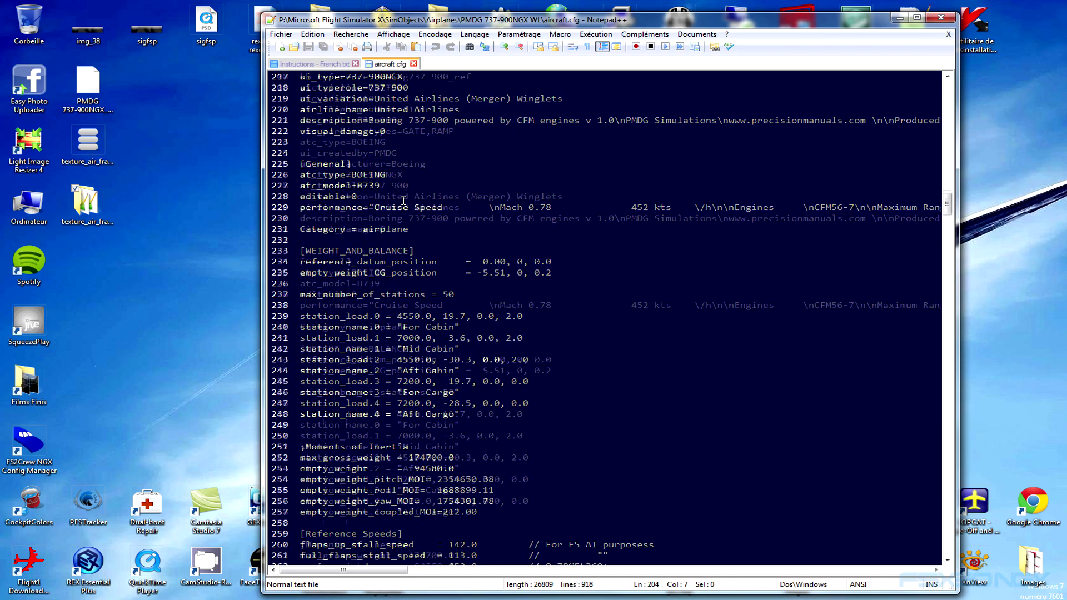
scroll(404, 200, up, 7)
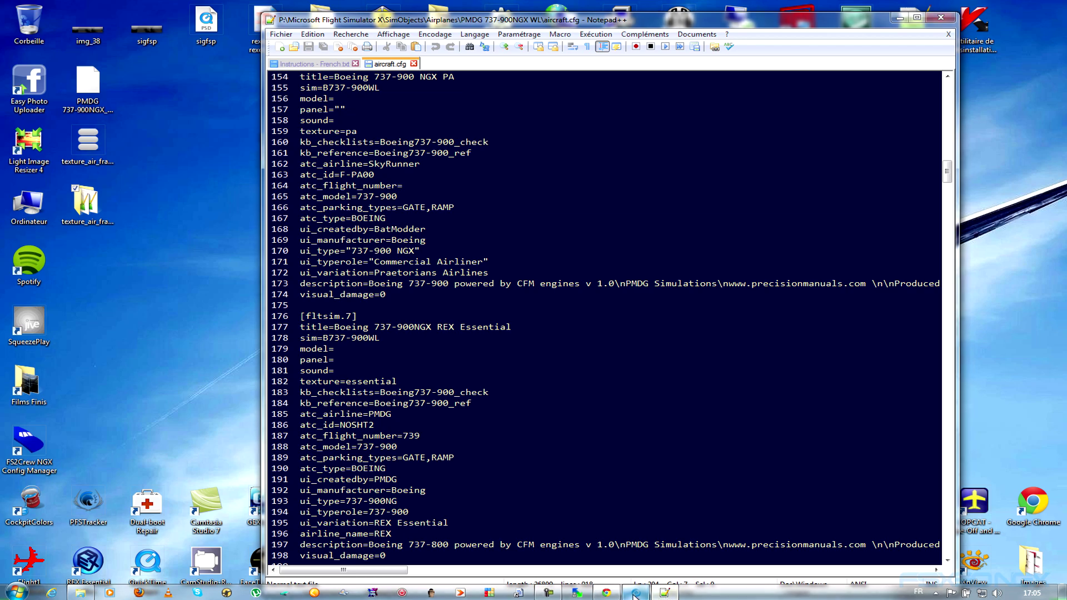
Switch to the PMDG Livery Manager and install the livery from PMDG 737-900NGX_WL.ptp on the desktop
click(671, 592)
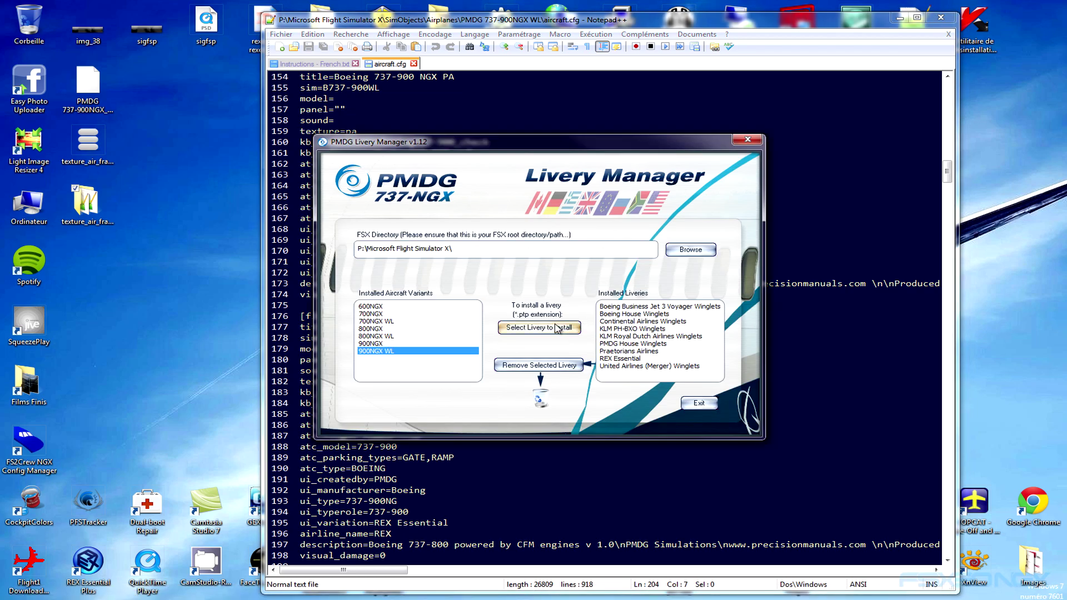
click(557, 328)
scroll(842, 240, down, 1)
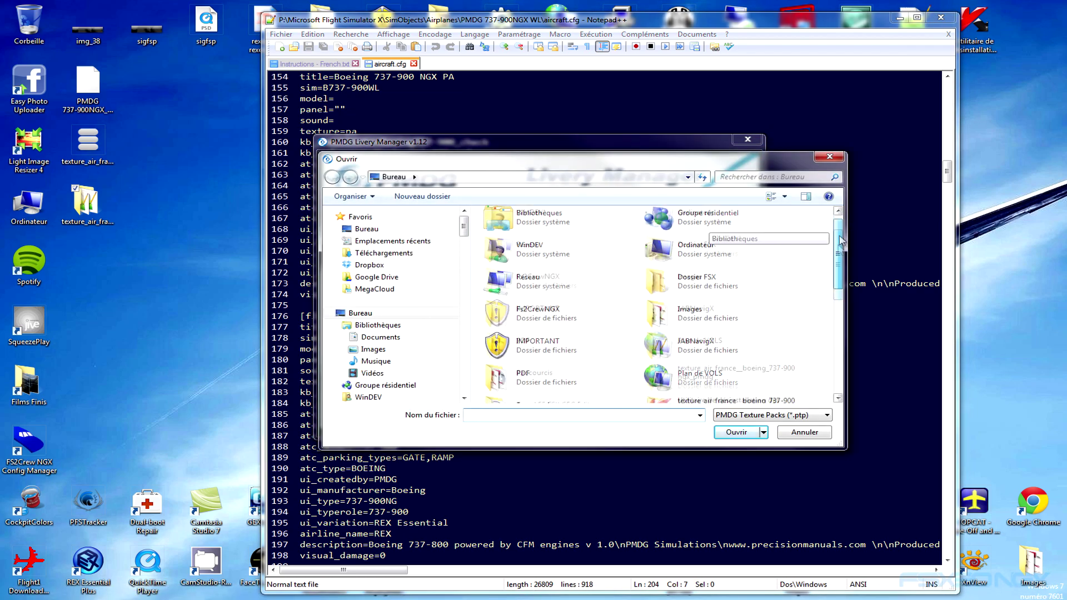
scroll(841, 240, down, 5)
click(722, 305)
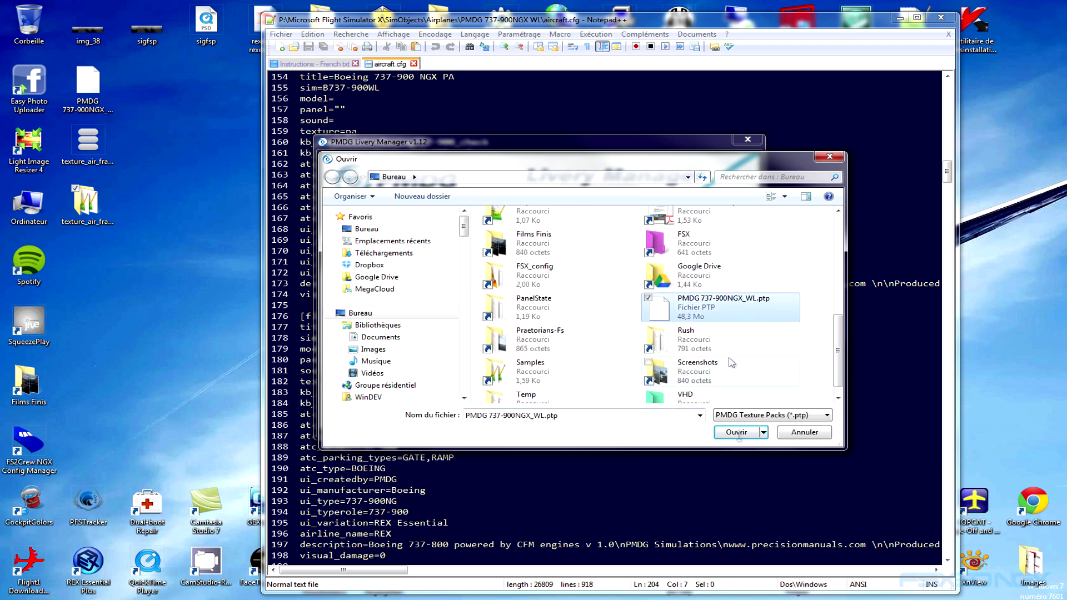
click(736, 432)
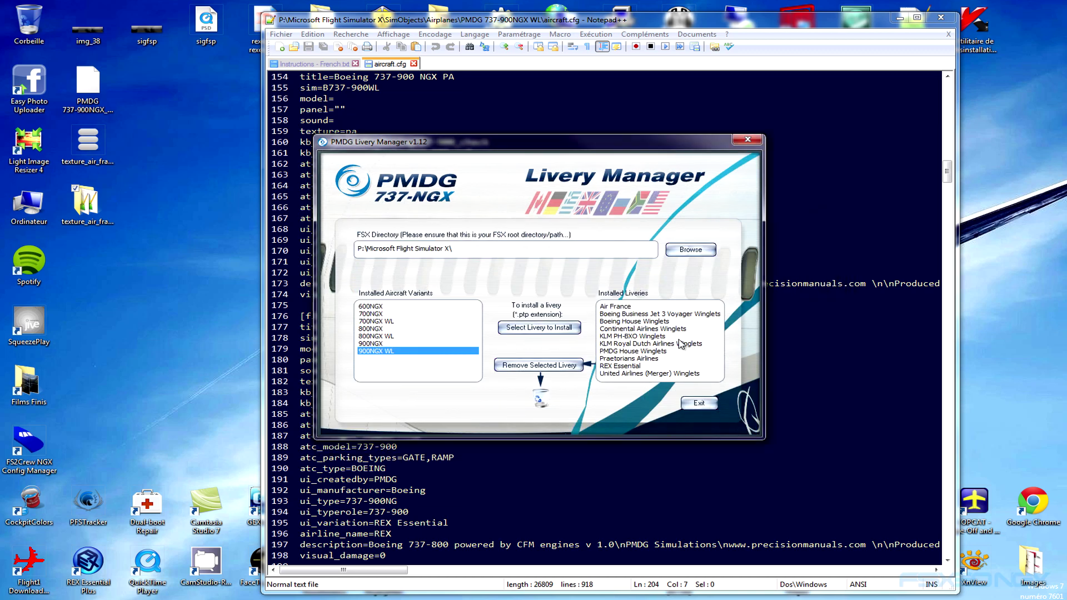
Select the Air France livery in the installed list, exit the Livery Manager, and reload the modified aircraft.cfg in Notepad++
click(624, 309)
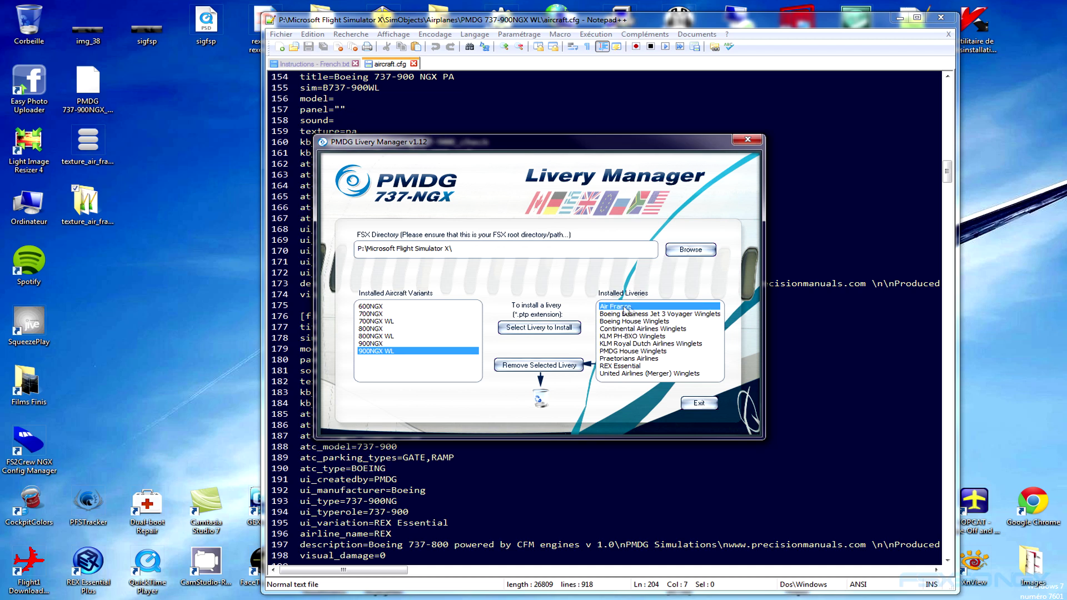
click(698, 404)
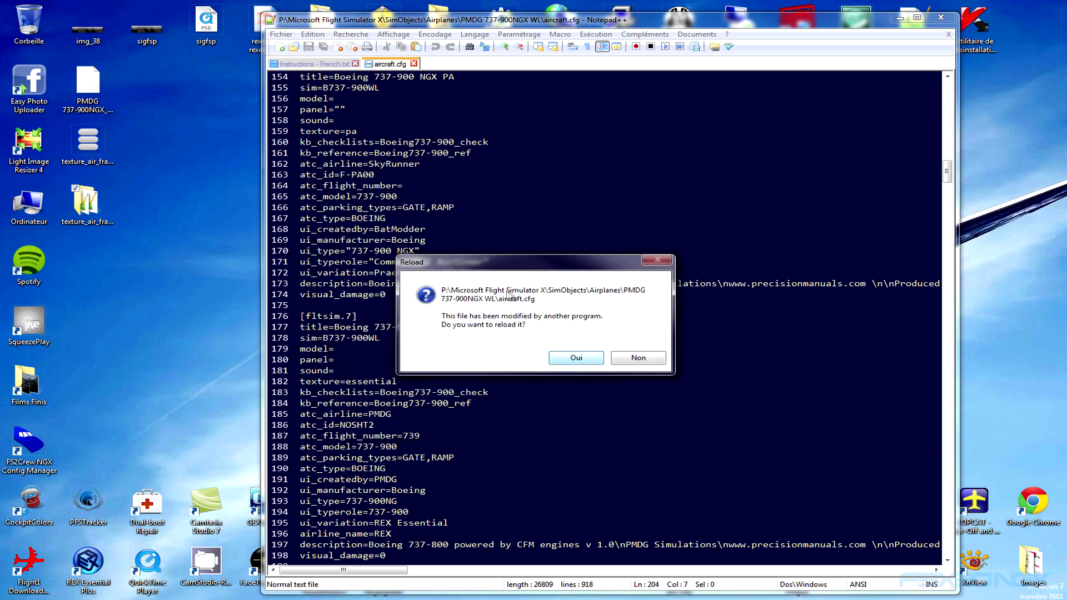
click(559, 358)
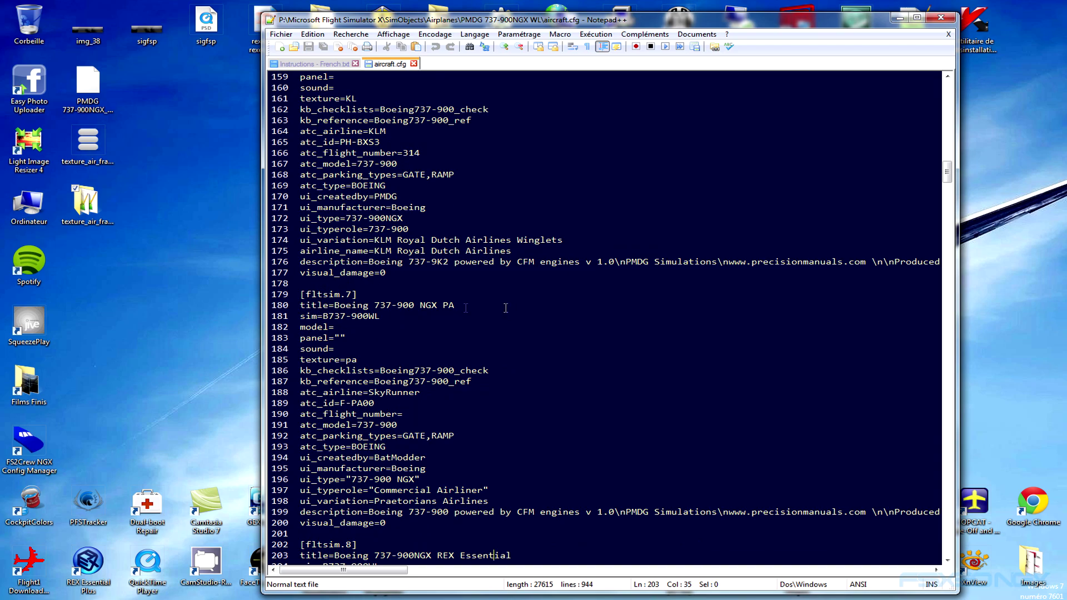
Look through the reloaded aircraft.cfg for the Air France livery entry and check its [fltsim] number
scroll(341, 303, down, 17)
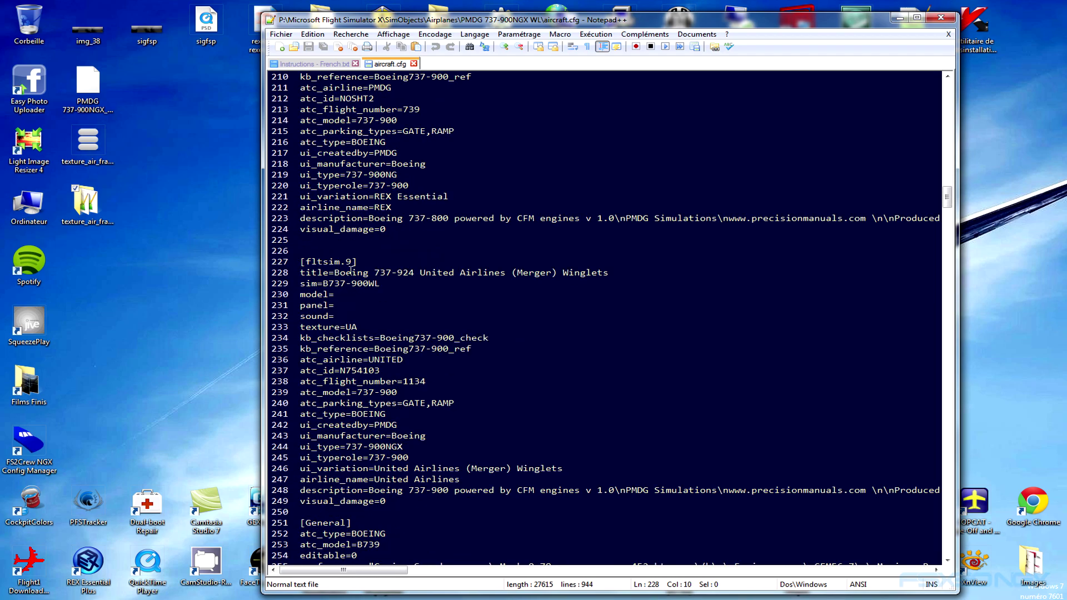
scroll(412, 293, down, 4)
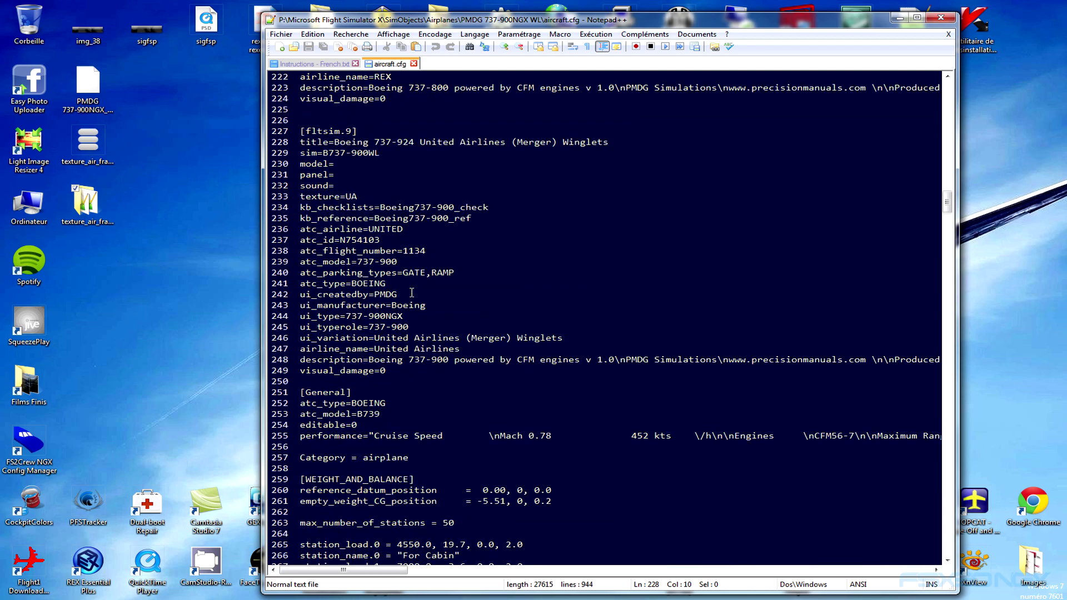
scroll(411, 292, up, 8)
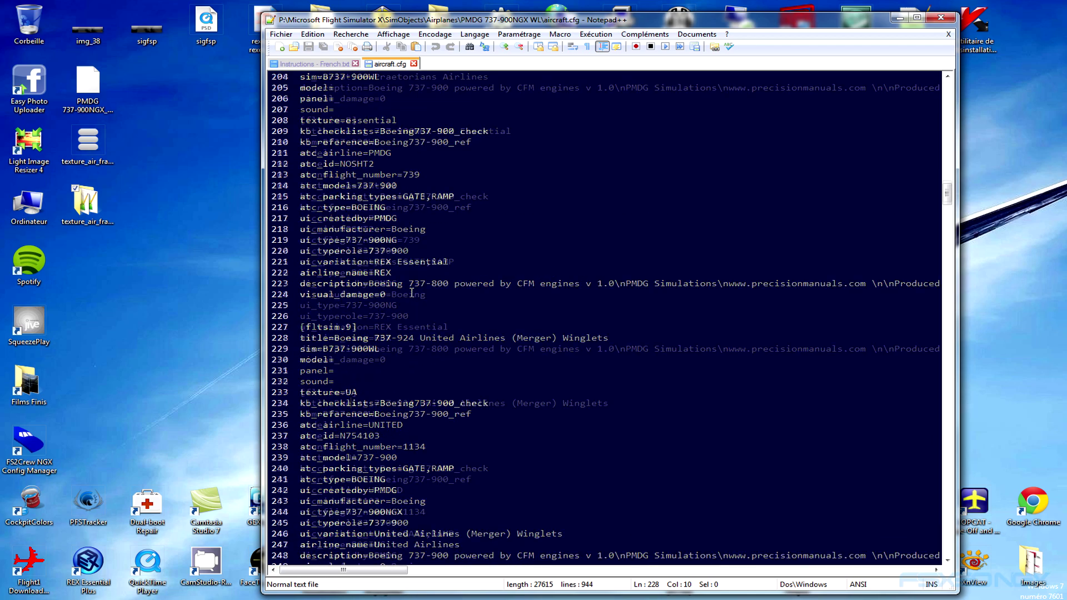
scroll(411, 287, up, 10)
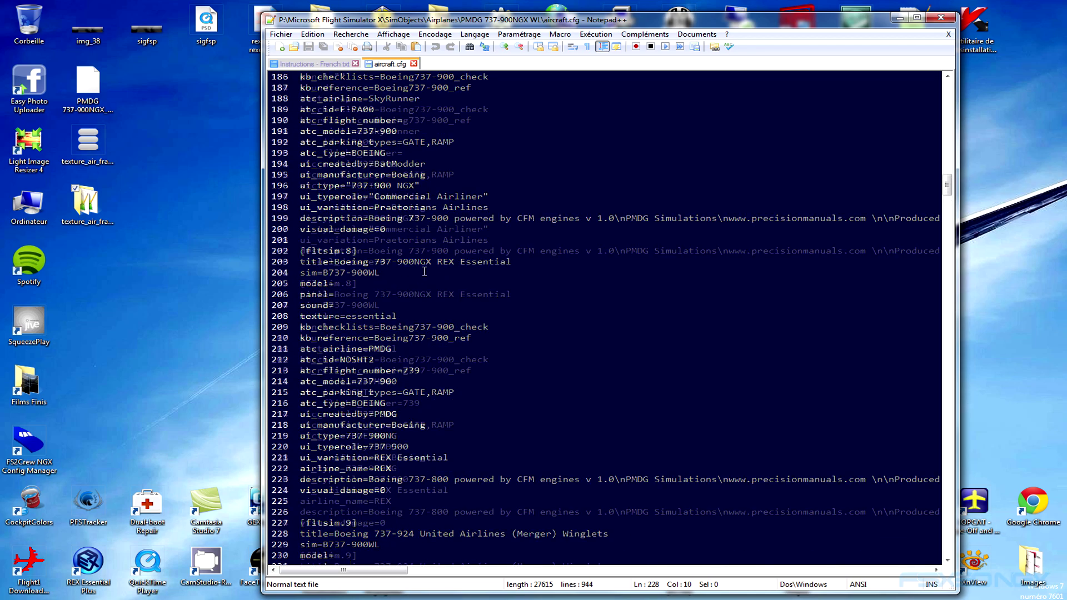
scroll(425, 272, up, 5)
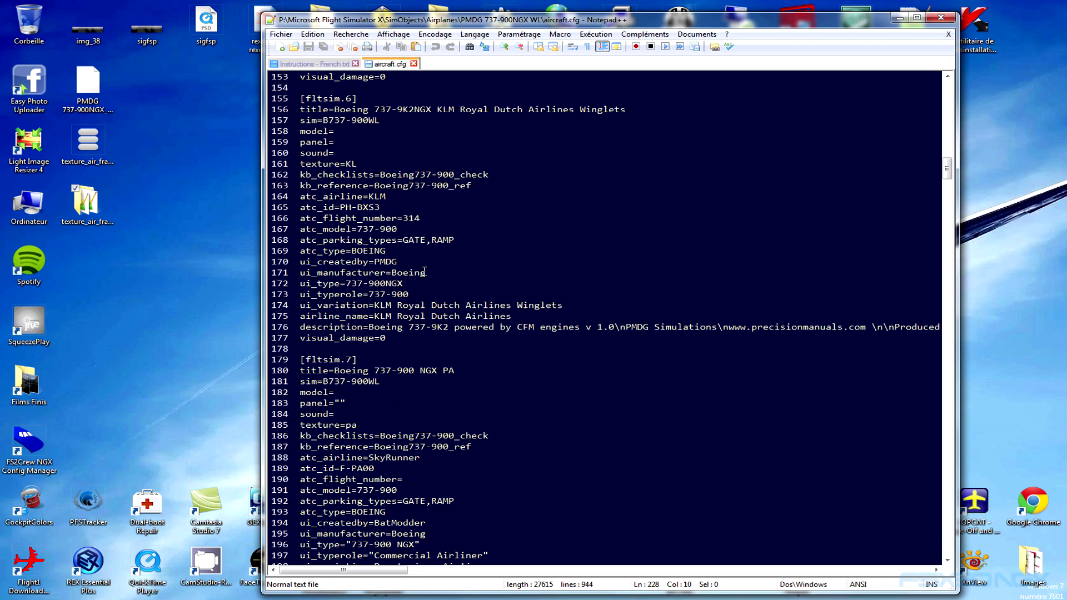
scroll(424, 271, up, 15)
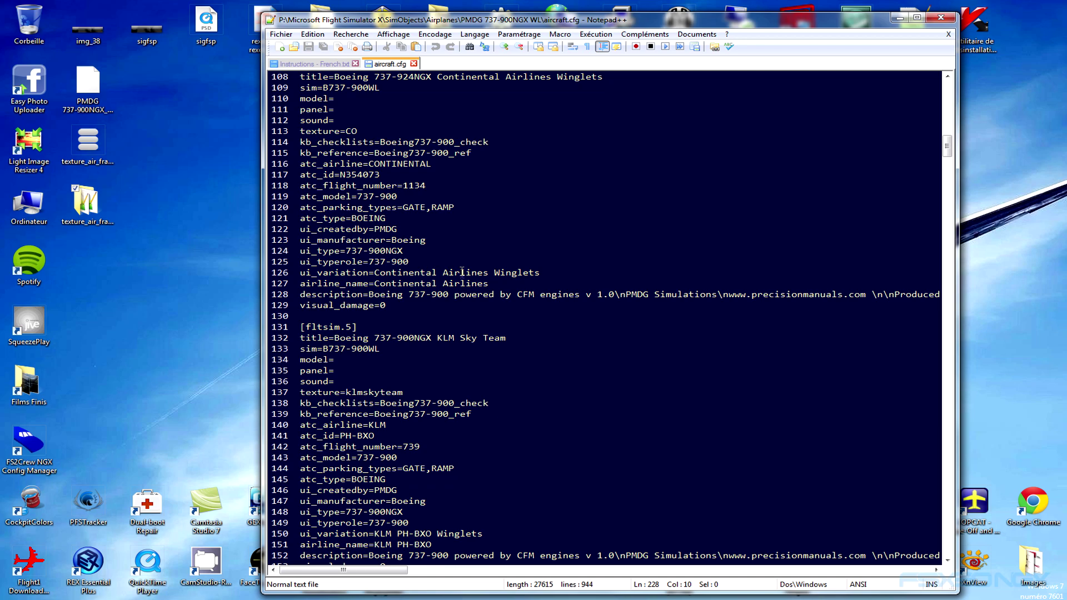
scroll(447, 329, up, 1)
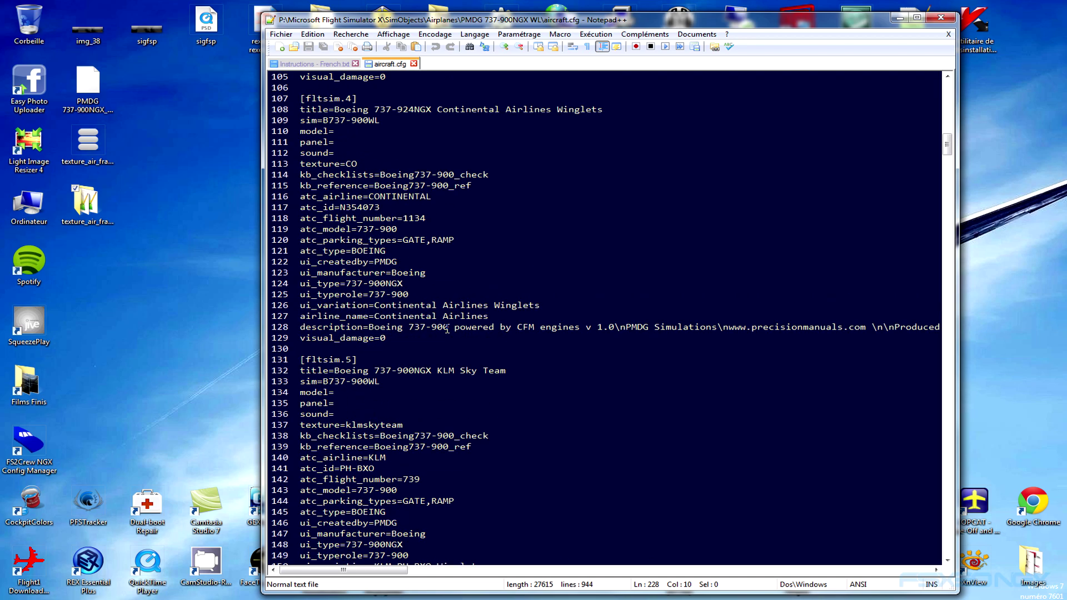
scroll(448, 329, up, 10)
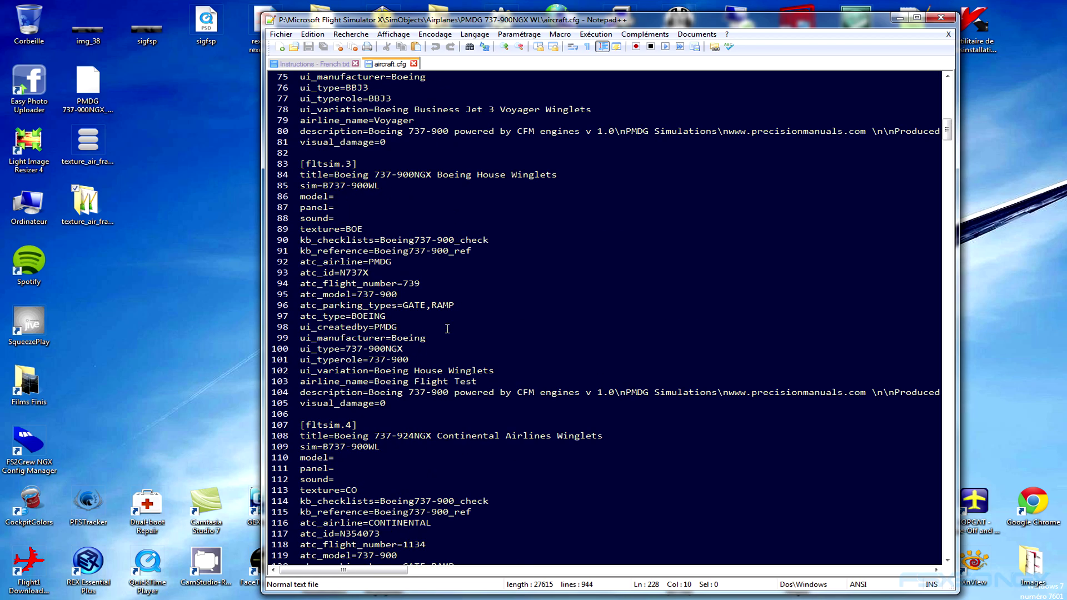
scroll(447, 329, up, 5)
scroll(447, 329, up, 10)
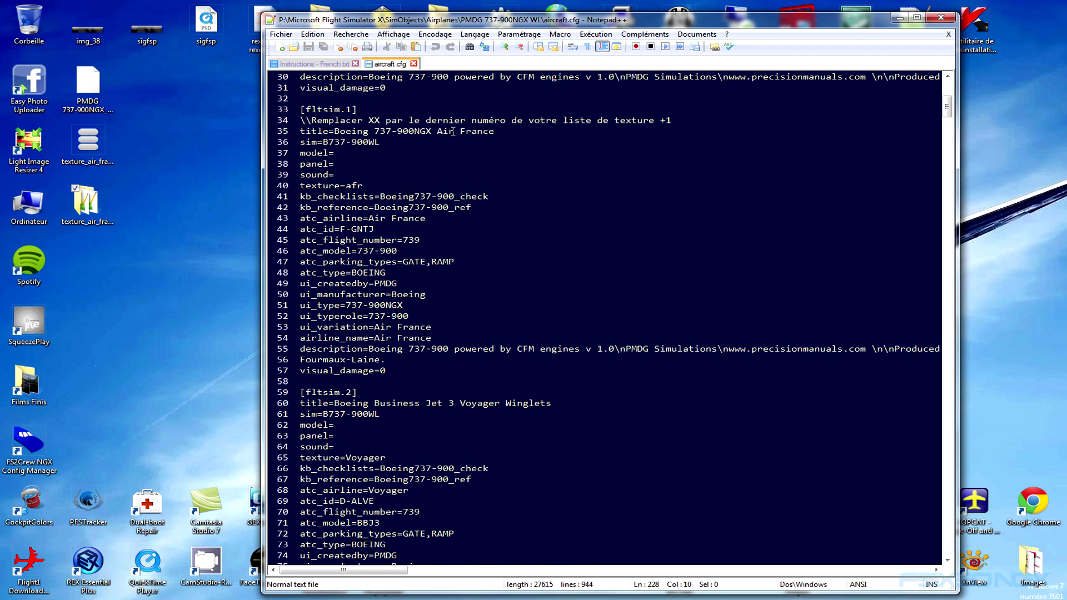
click(452, 131)
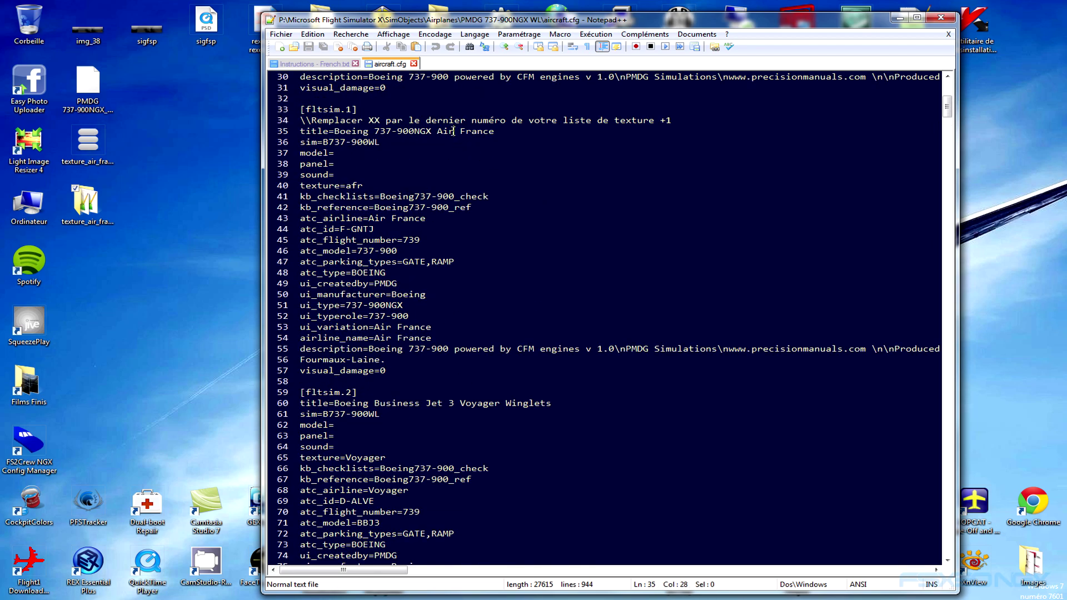
click(340, 109)
Compare the [fltsim] numbering of the entries before and after the Air France livery in aircraft.cfg
scroll(353, 118, down, 7)
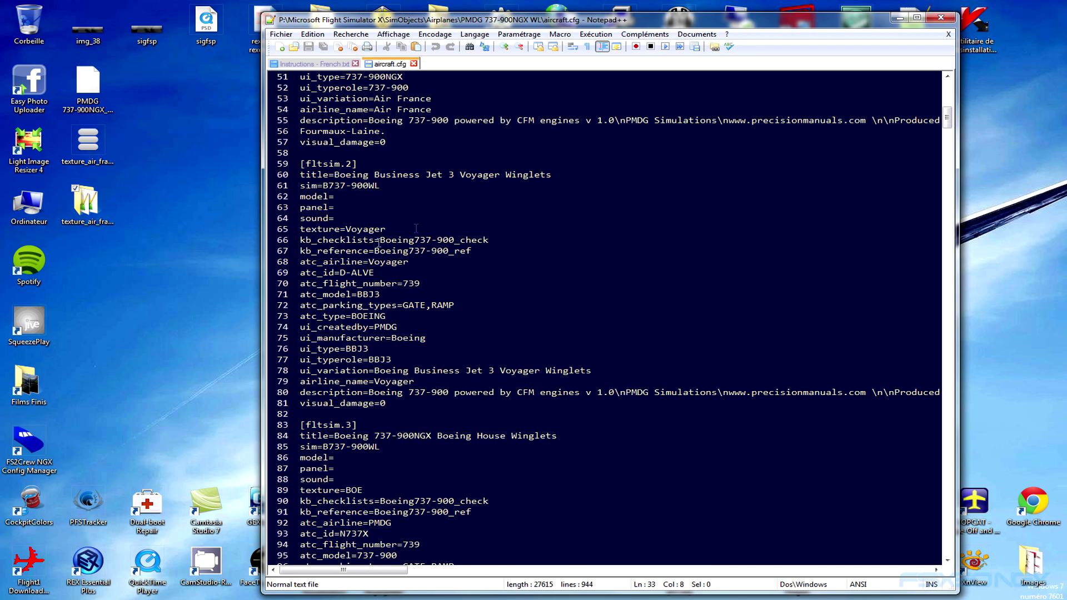
scroll(416, 228, down, 15)
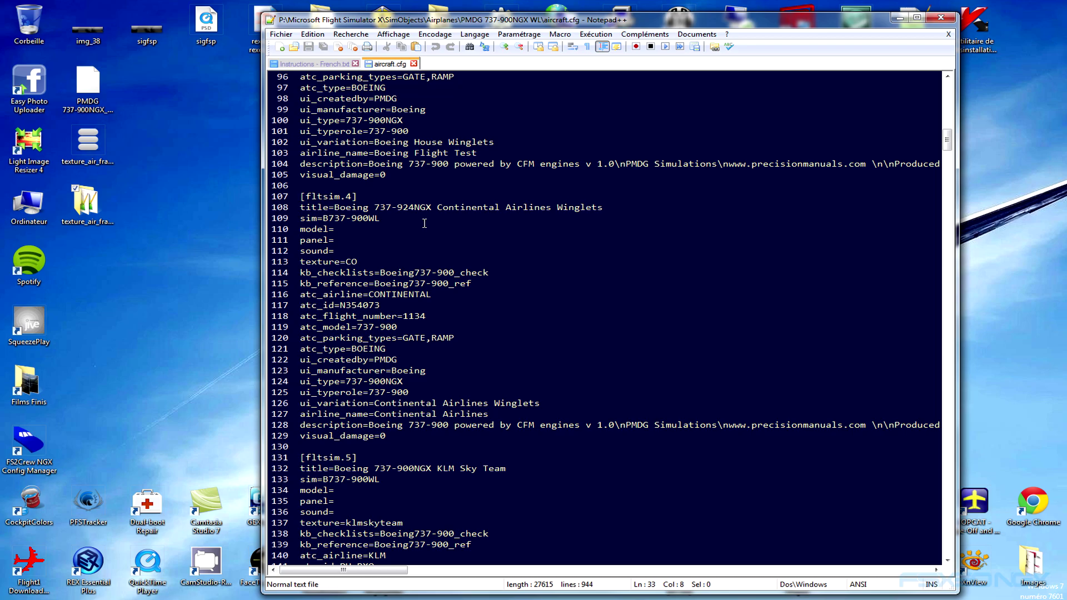
scroll(425, 223, down, 15)
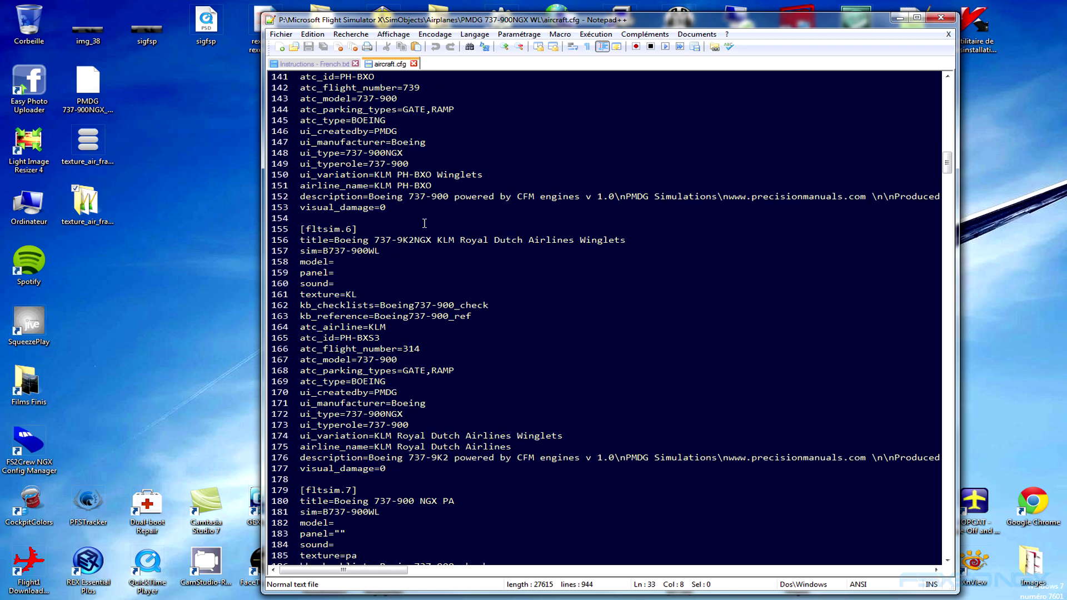
scroll(424, 223, up, 20)
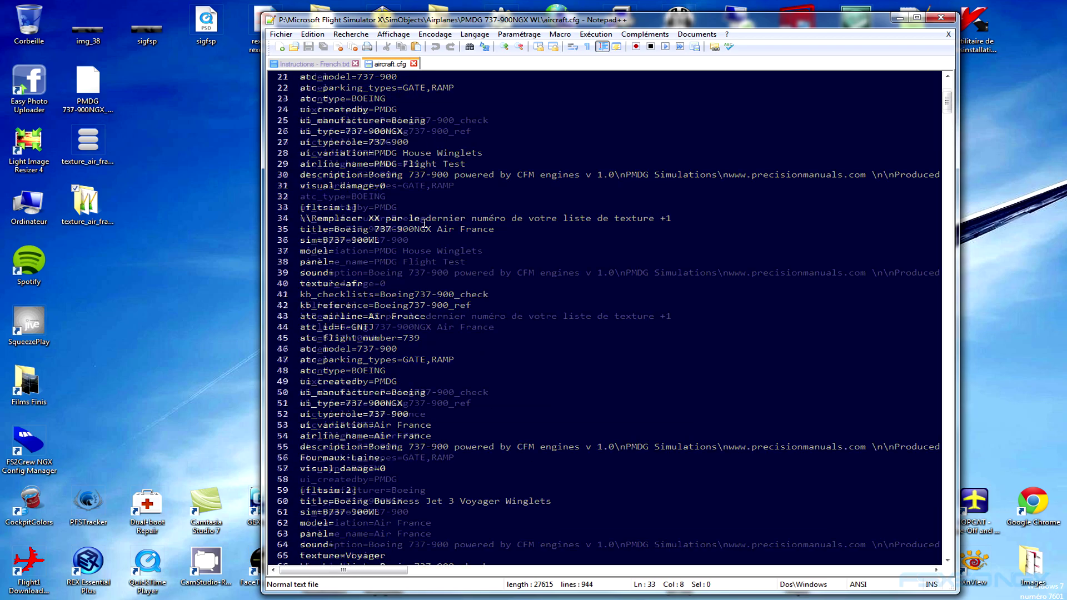
scroll(425, 222, up, 7)
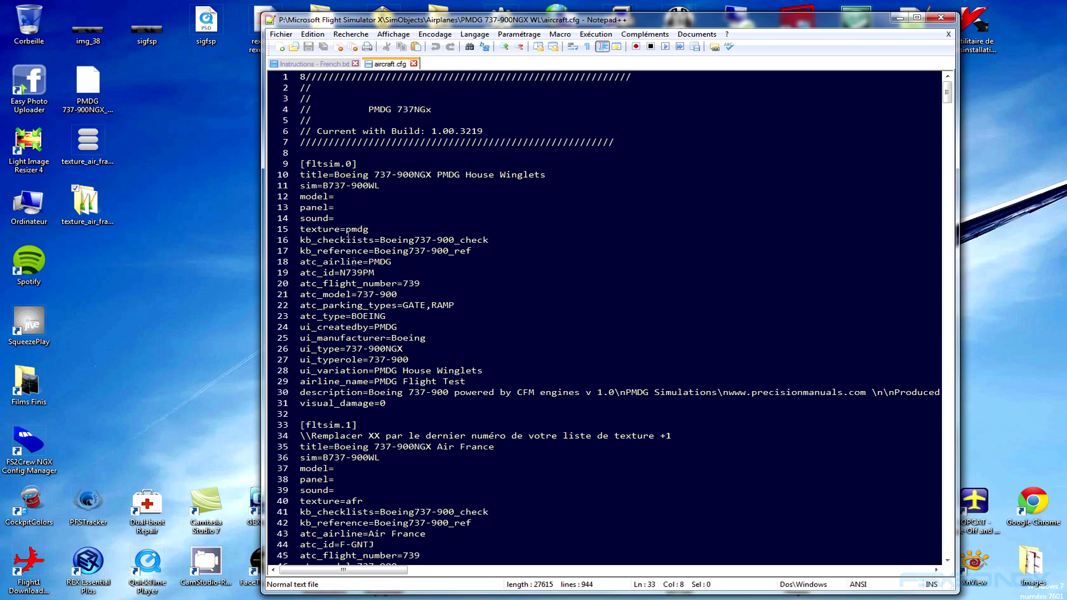
scroll(355, 301, down, 2)
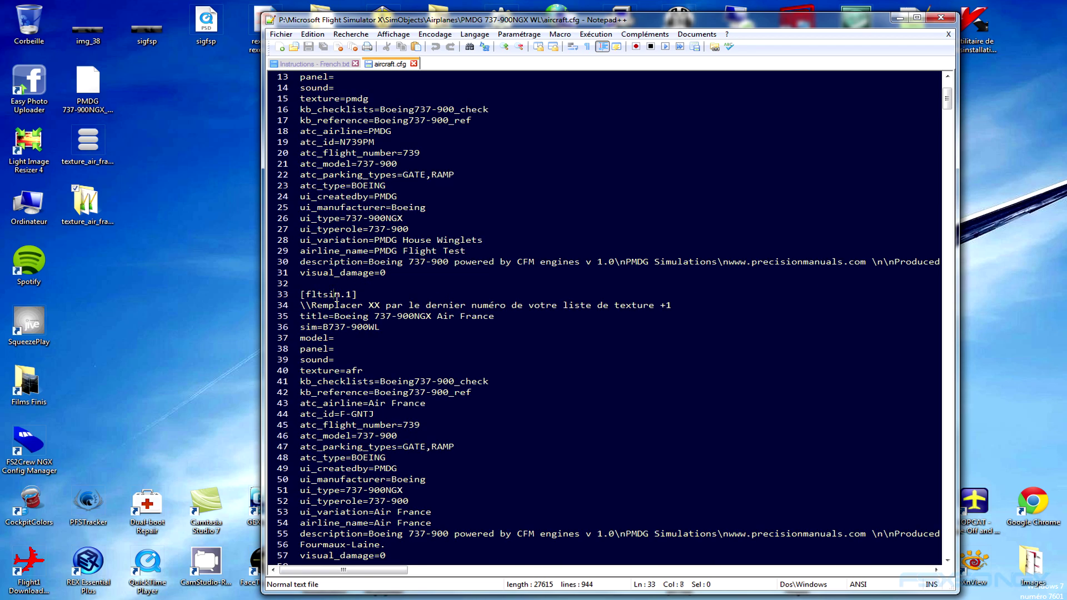
scroll(387, 308, down, 6)
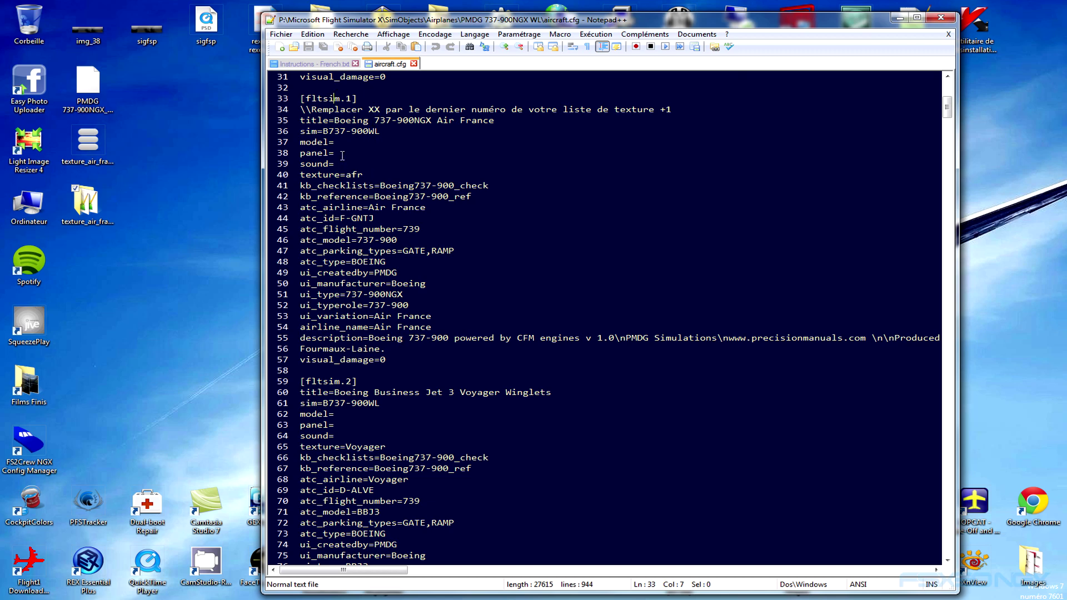
Close aircraft.cfg and the French instructions file, and quit Notepad++
click(413, 63)
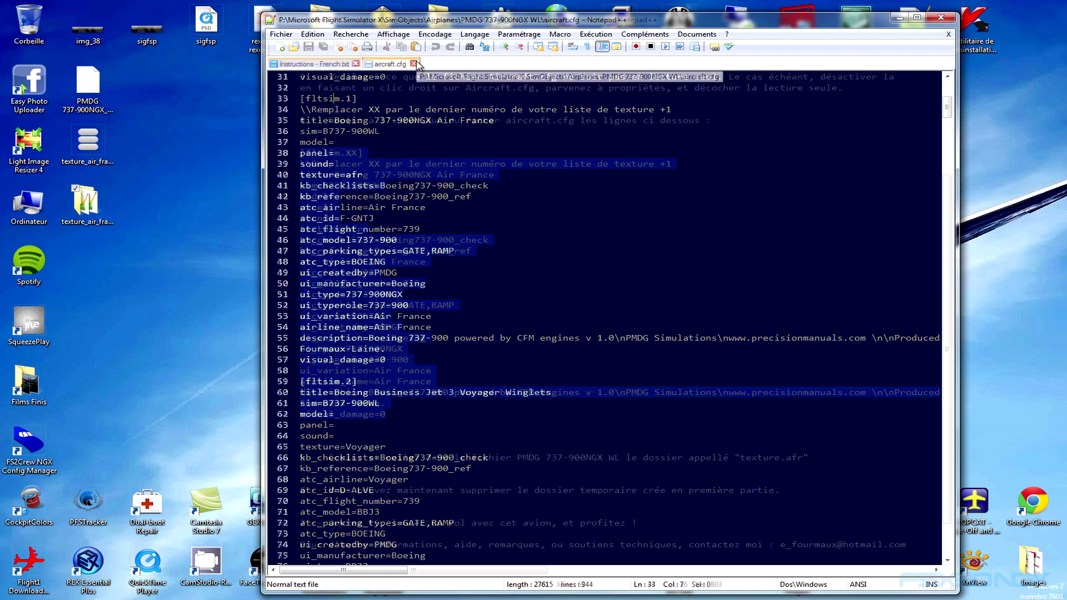
click(356, 63)
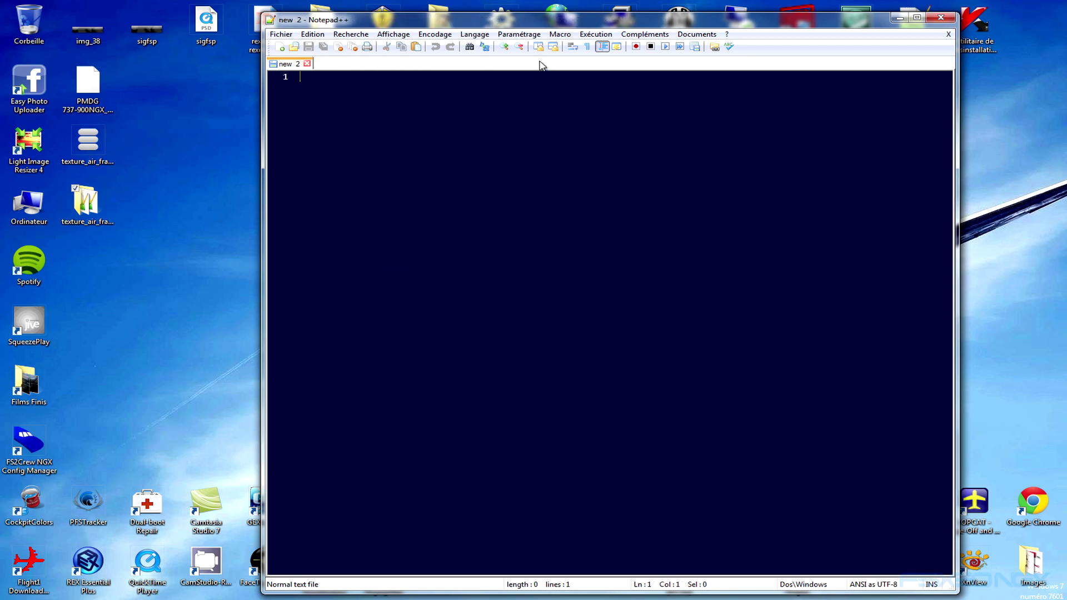
click(281, 35)
click(369, 322)
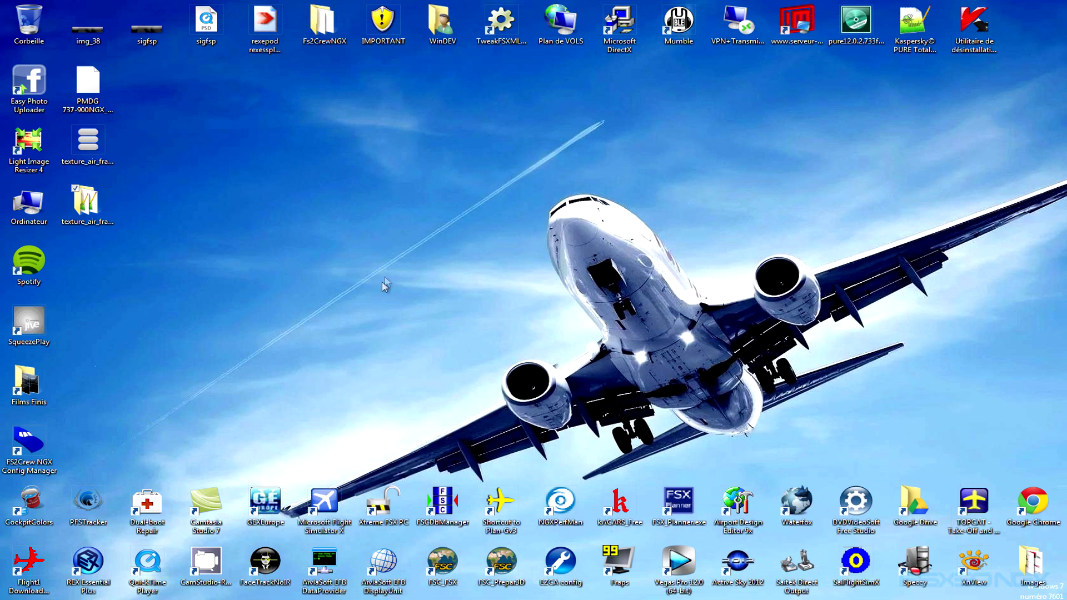